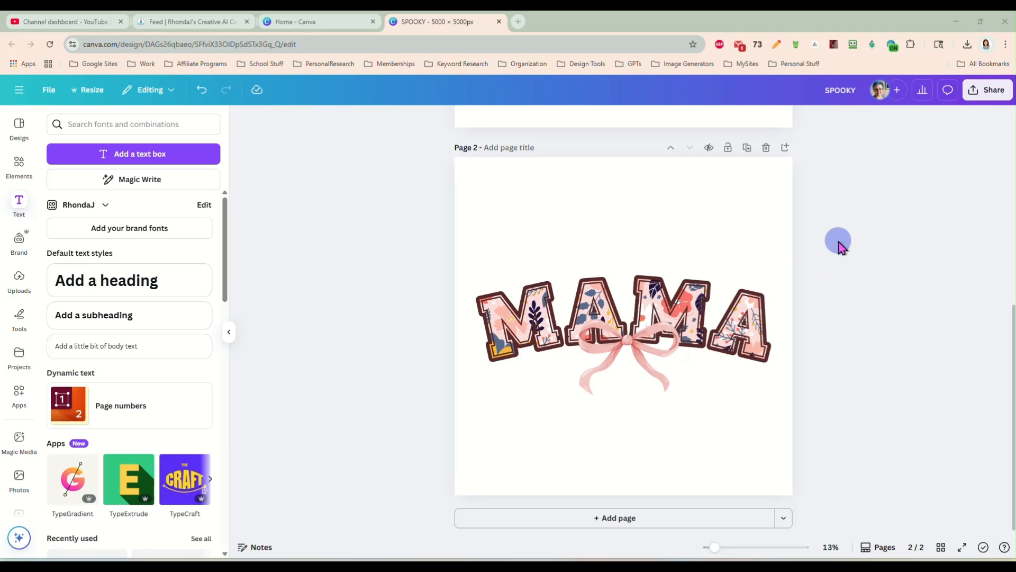
Add a blank third page and place a heading on it that reads FALL
{"action": "left_click", "coordinate": [612, 518]}
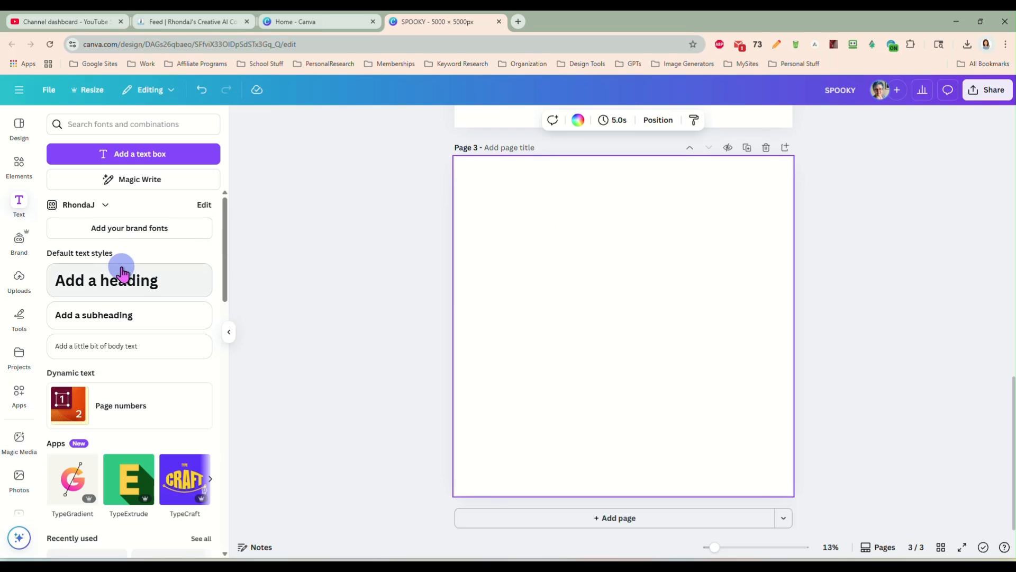
{"action": "left_click", "coordinate": [125, 284]}
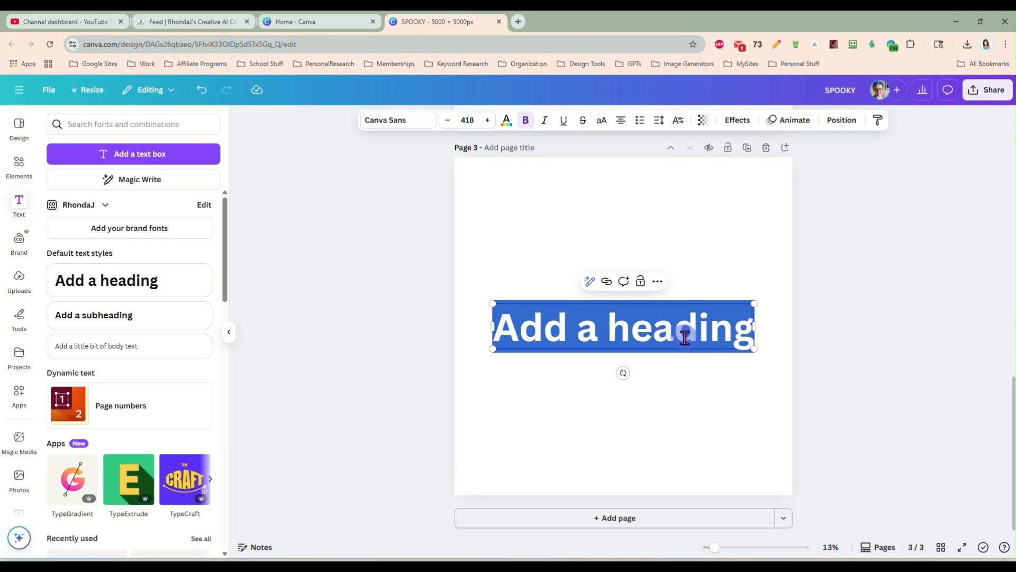
{"action": "type", "text": "FALL"}
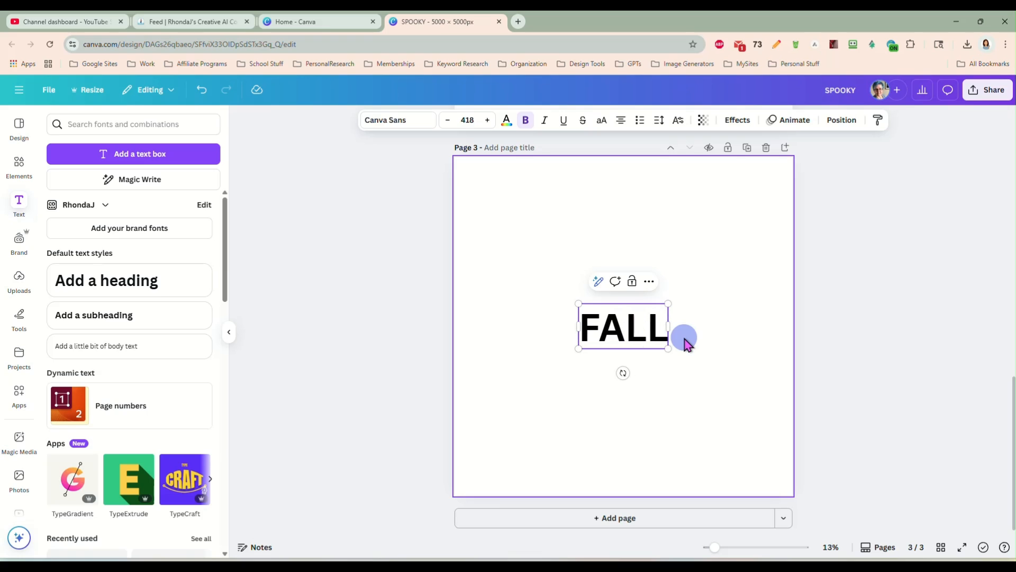
Change the FALL heading's font to the uploaded College Retro Grunge
{"action": "left_click", "coordinate": [397, 125]}
{"action": "scroll", "coordinate": [74, 399], "scroll_direction": "down", "scroll_amount": 2}
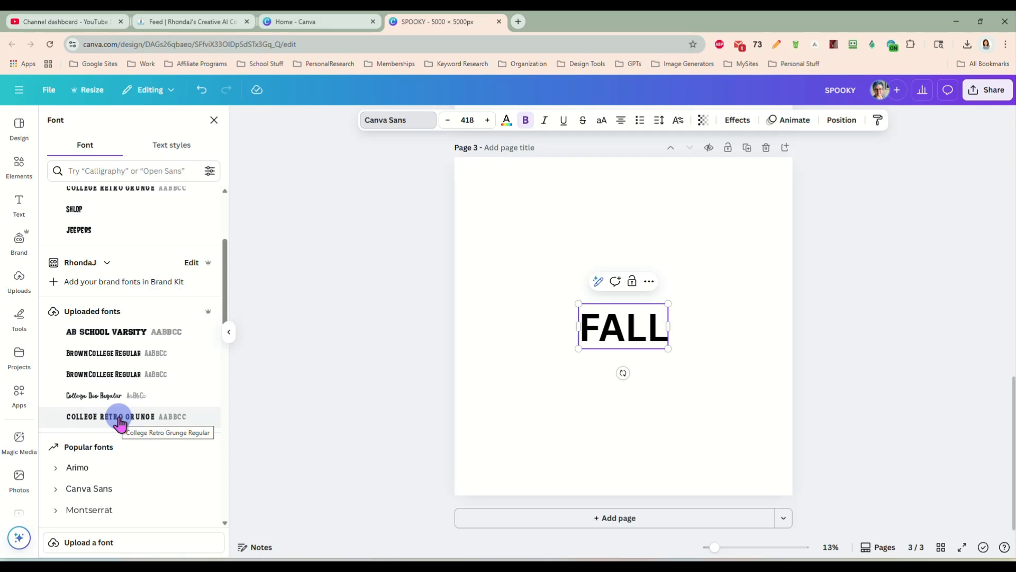
{"action": "left_click", "coordinate": [119, 423]}
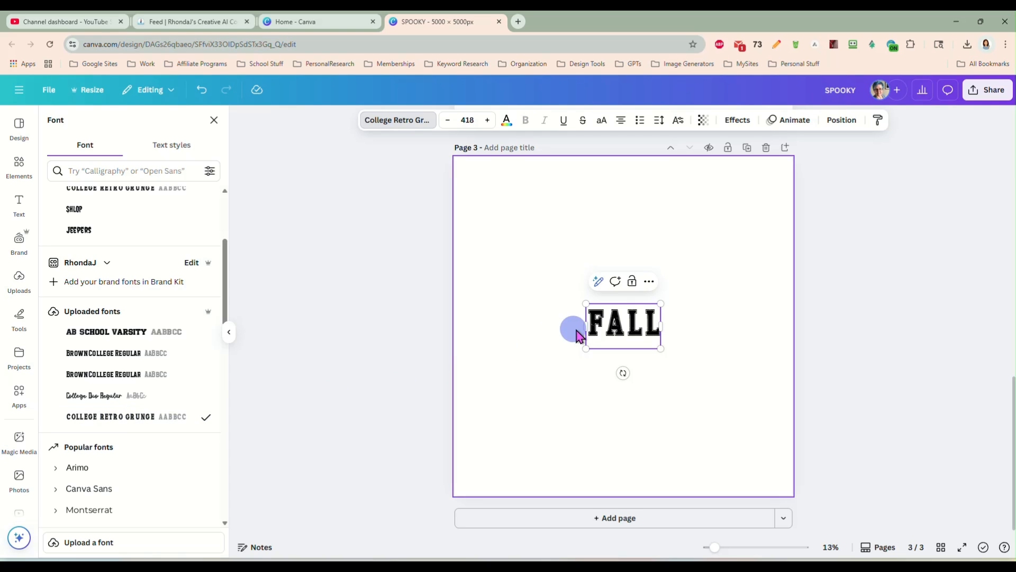
Enlarge the FALL text to nearly the full page width, at a font size of about 1751
{"action": "left_click_drag", "start_coordinate": [588, 309], "coordinate": [491, 251]}
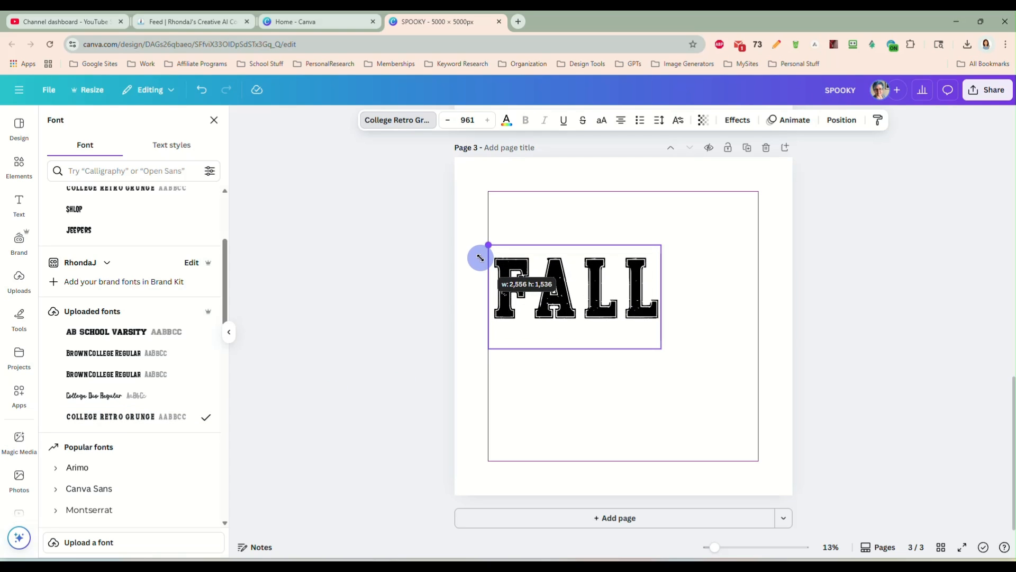
{"action": "left_click_drag", "start_coordinate": [659, 350], "coordinate": [745, 427]}
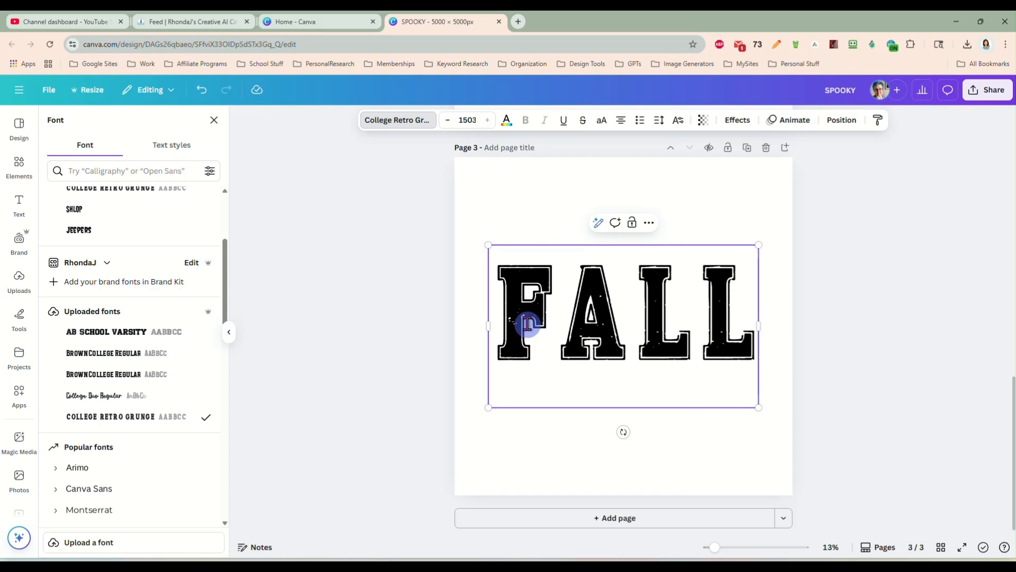
{"action": "left_click_drag", "start_coordinate": [487, 244], "coordinate": [464, 231]}
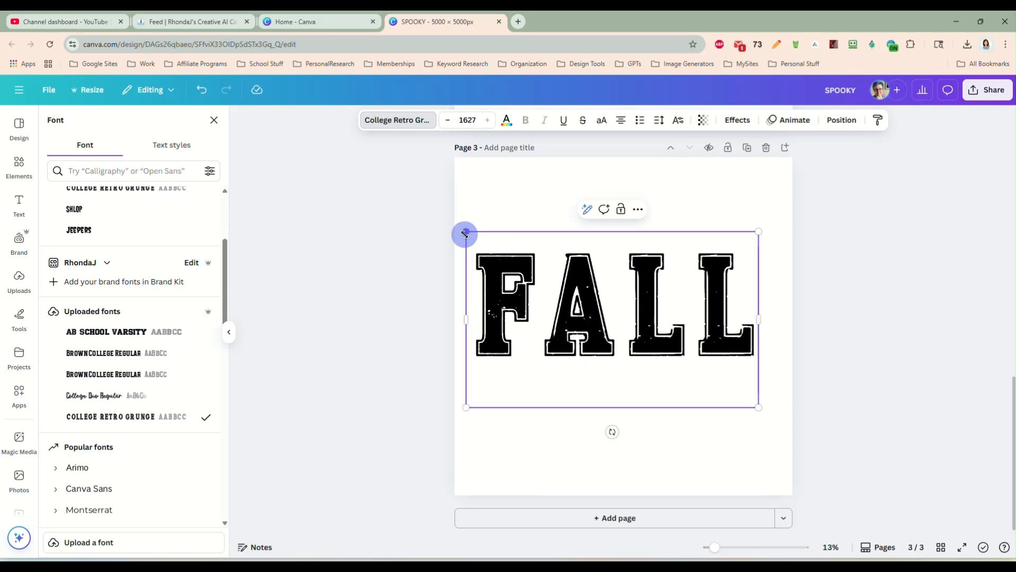
{"action": "left_click_drag", "start_coordinate": [759, 408], "coordinate": [780, 424]}
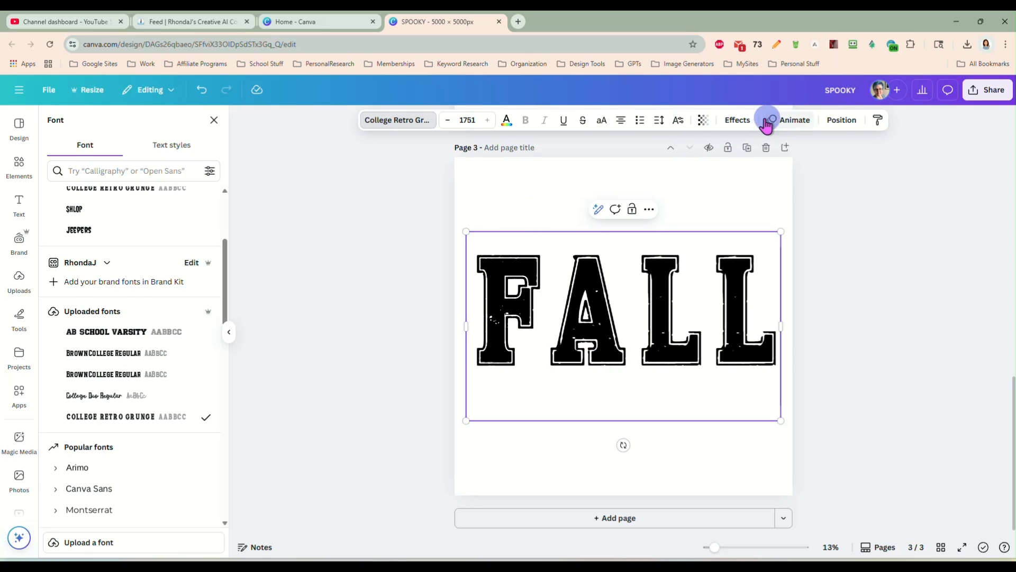
Apply the Curve shape effect to the FALL text with a curve value of 81
{"action": "left_click", "coordinate": [741, 121]}
{"action": "left_click", "coordinate": [130, 485]}
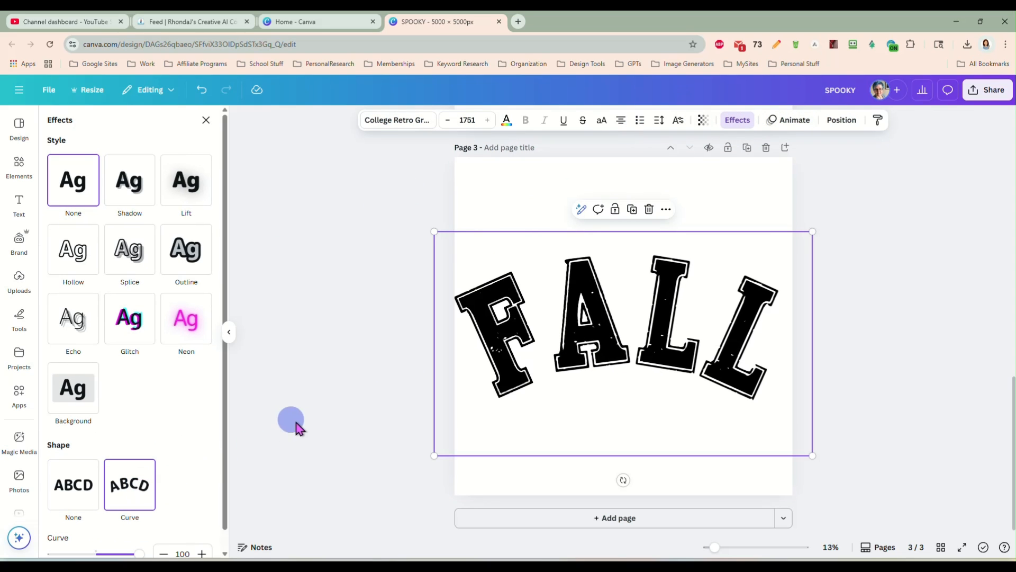
{"action": "scroll", "coordinate": [173, 460], "scroll_direction": "down", "scroll_amount": 1}
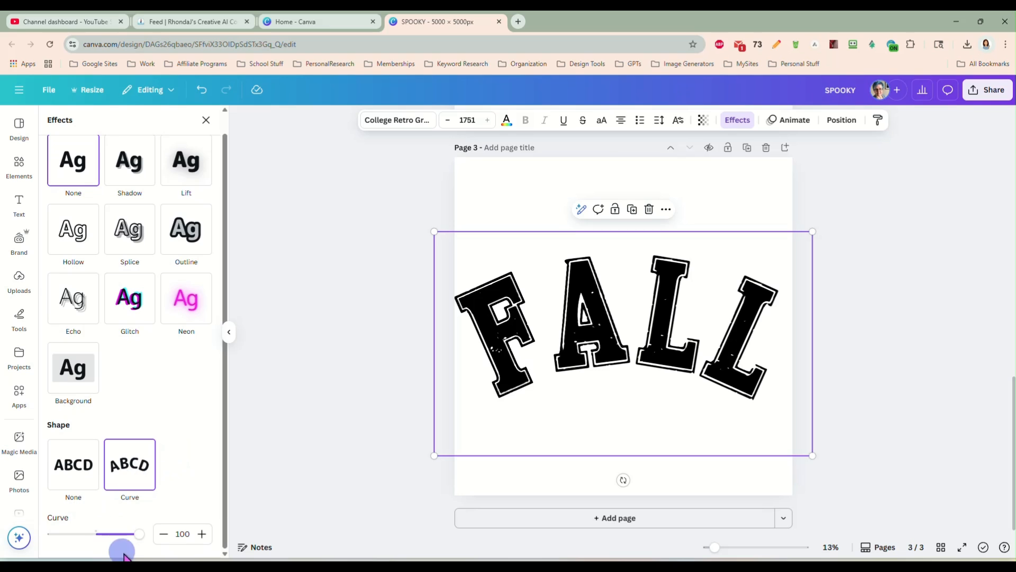
{"action": "left_click_drag", "start_coordinate": [137, 534], "coordinate": [131, 537]}
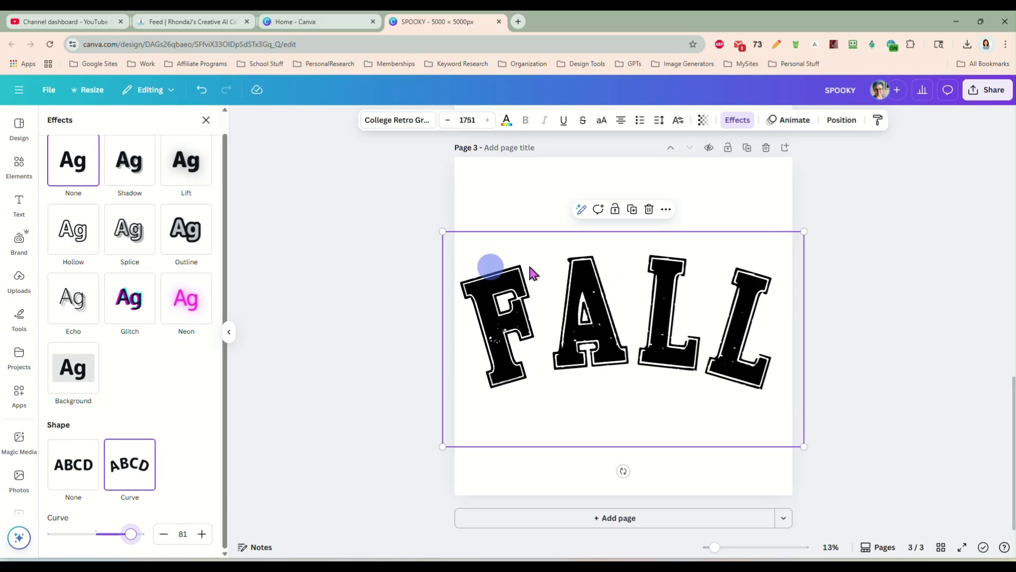
Scale the curved FALL text up slightly to a font size of about 1820, then deselect it
{"action": "left_click_drag", "start_coordinate": [803, 230], "coordinate": [821, 225]}
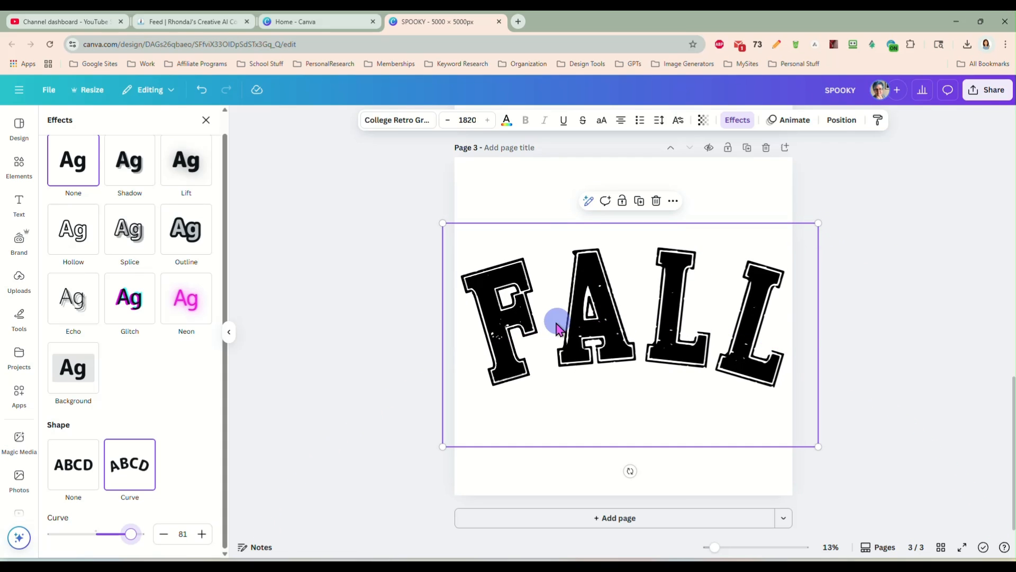
{"action": "left_click", "coordinate": [885, 343]}
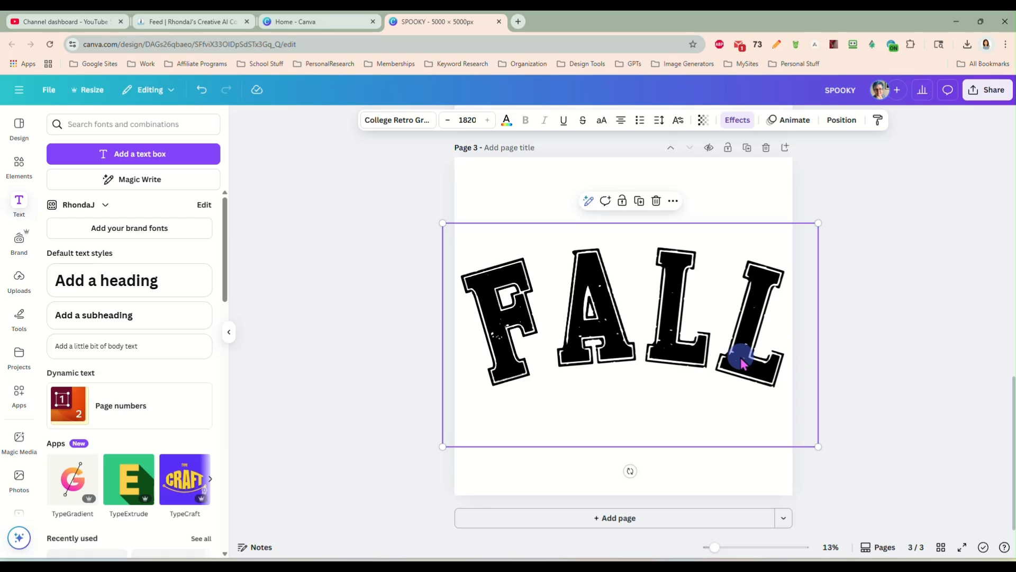
{"action": "left_click_drag", "start_coordinate": [742, 363], "coordinate": [741, 357]}
{"action": "left_click", "coordinate": [899, 304]}
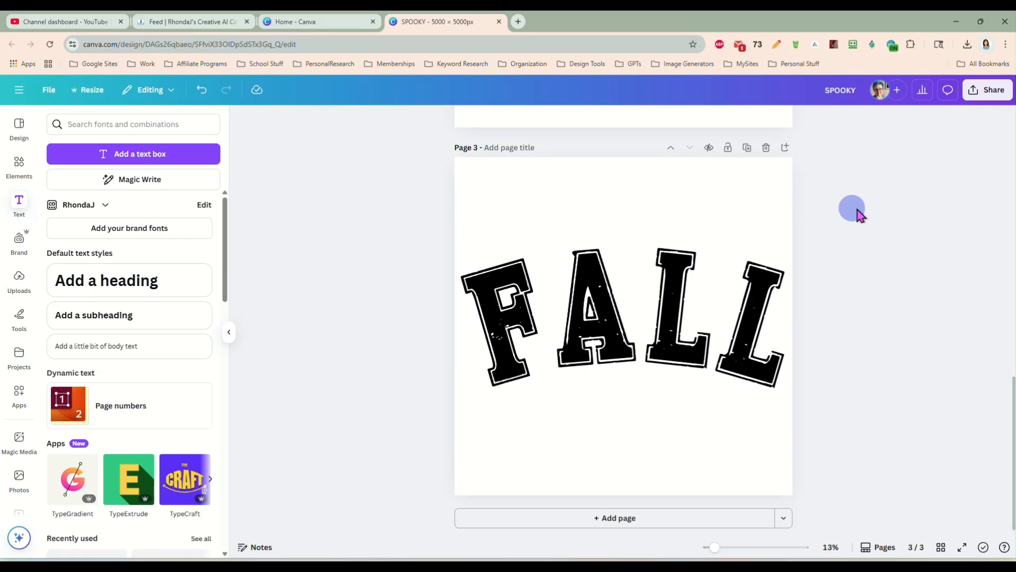
Set up a PNG download of only the current page, page 3, with a transparent background
{"action": "left_click", "coordinate": [976, 93]}
{"action": "left_click", "coordinate": [823, 312]}
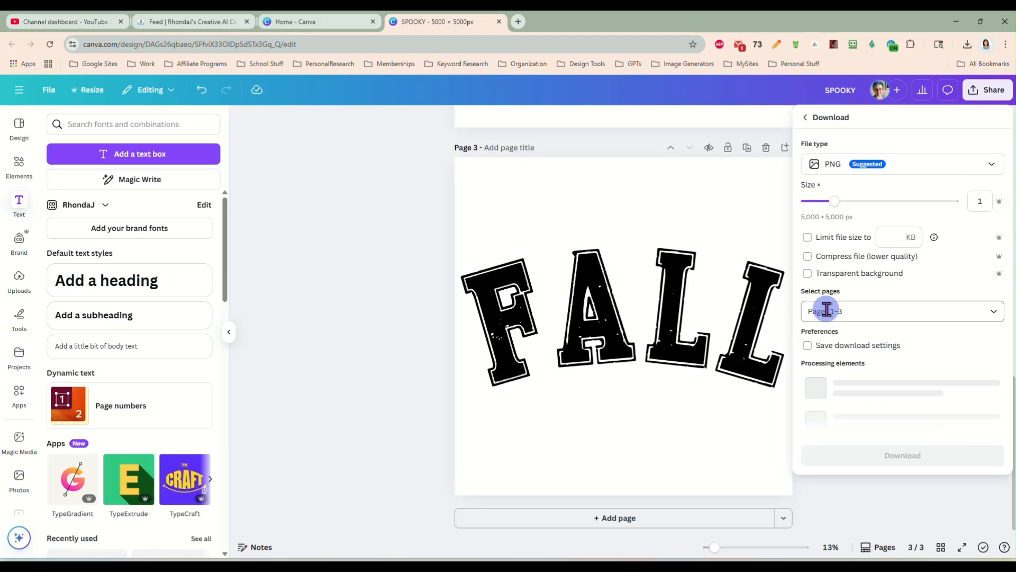
{"action": "left_click", "coordinate": [838, 310]}
{"action": "left_click", "coordinate": [831, 363]}
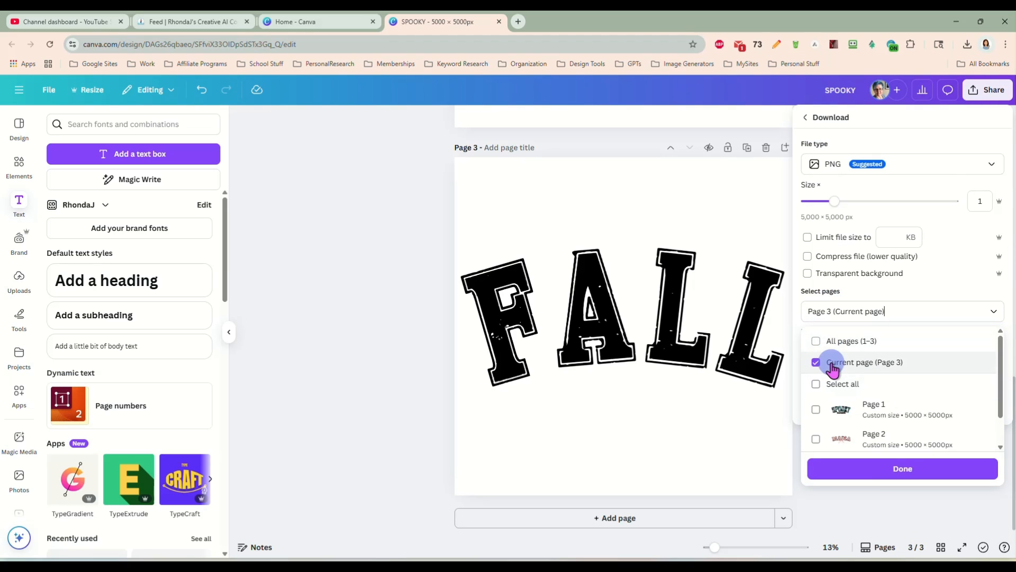
{"action": "left_click", "coordinate": [833, 275]}
Download the page and save the image as FALL in the Canva Frame Tools folder
{"action": "left_click", "coordinate": [879, 371]}
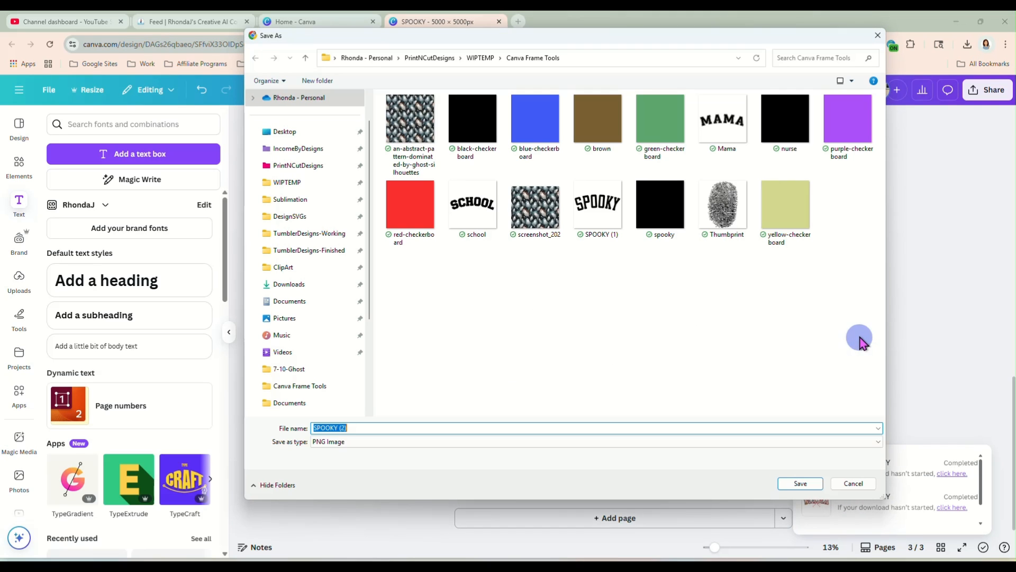
{"action": "type", "text": "FALL"}
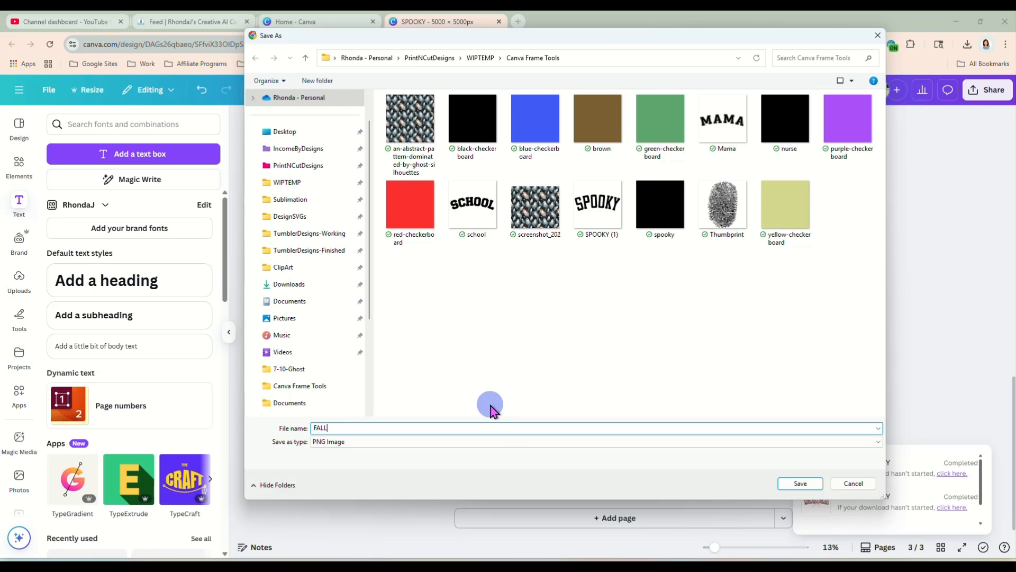
{"action": "key", "text": "Return"}
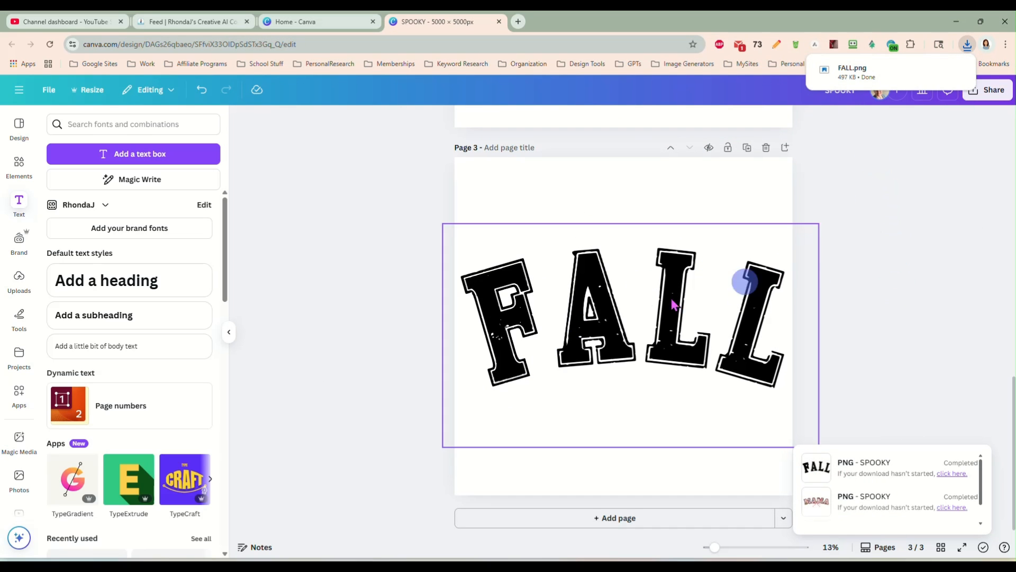
Delete the curved FALL text from page 3
{"action": "left_click", "coordinate": [670, 329]}
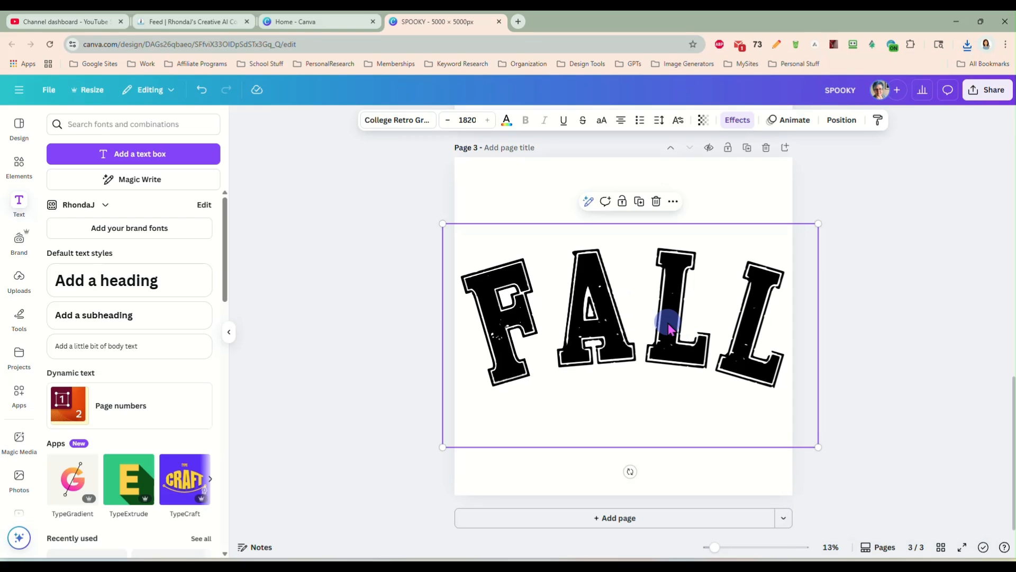
{"action": "key", "text": "Delete"}
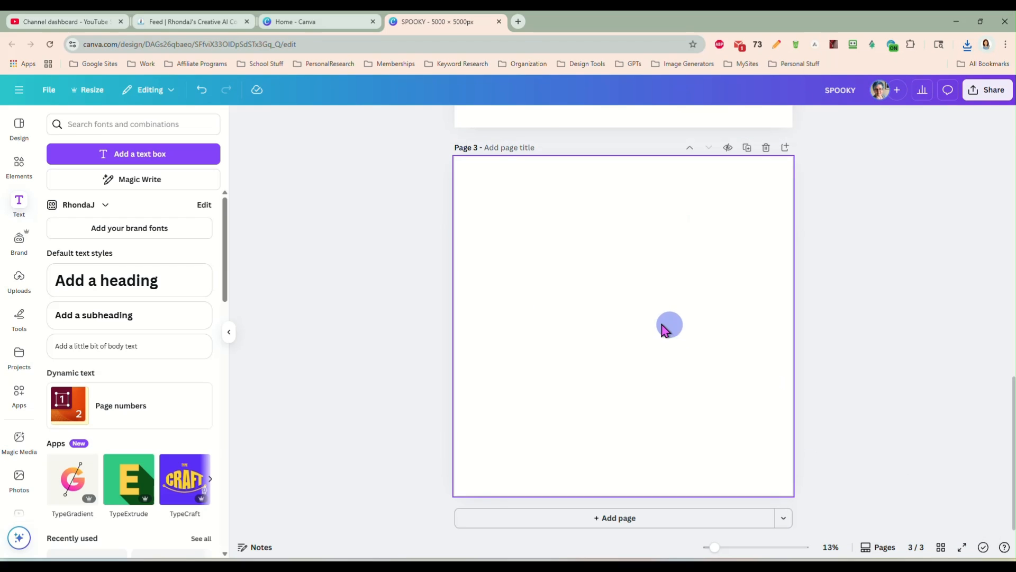
{"action": "left_click", "coordinate": [647, 323]}
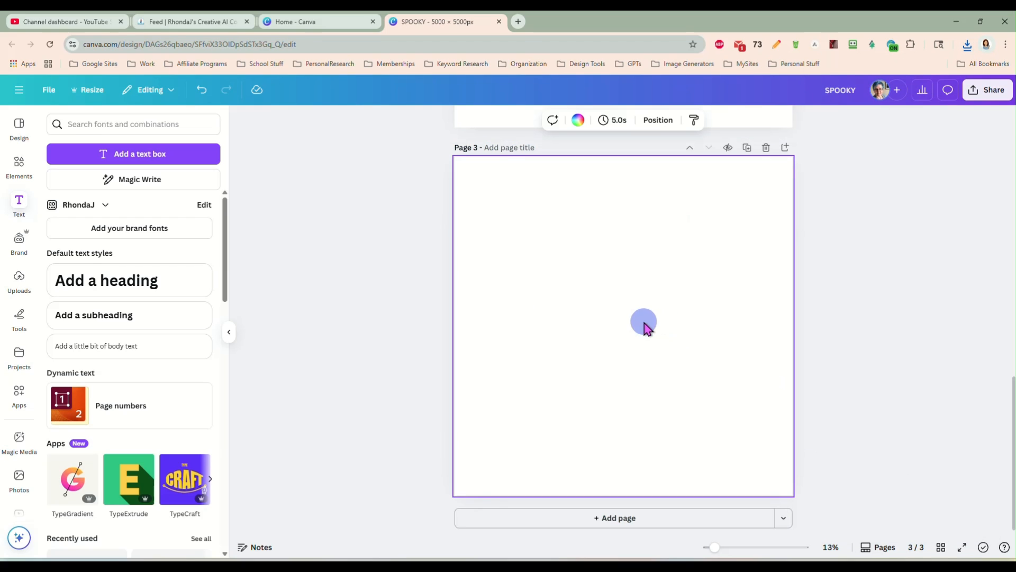
Search the graphics elements for "Fall Floral Backgound"
{"action": "left_click", "coordinate": [19, 164]}
{"action": "left_click", "coordinate": [126, 121]}
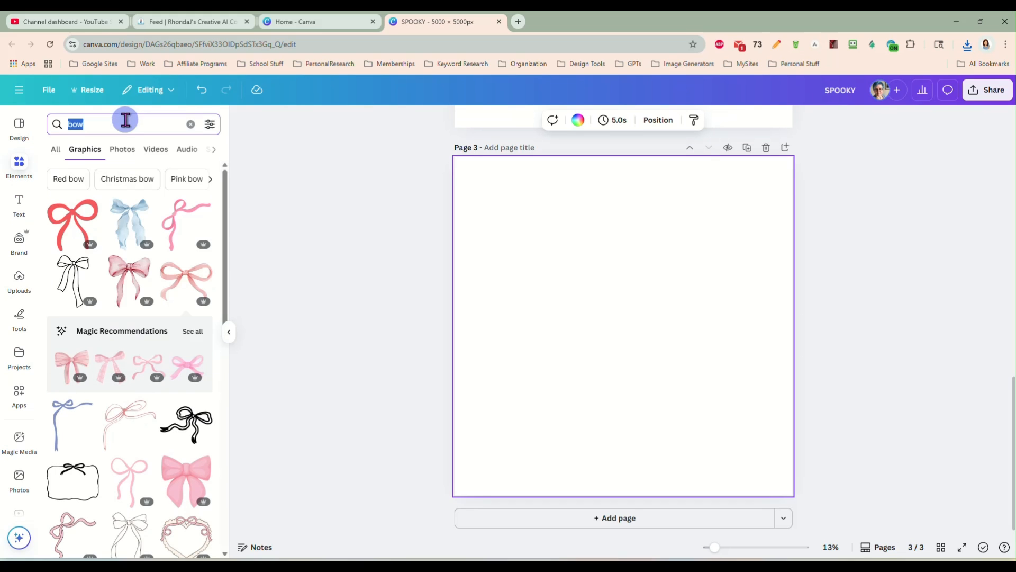
{"action": "type", "text": "F"}
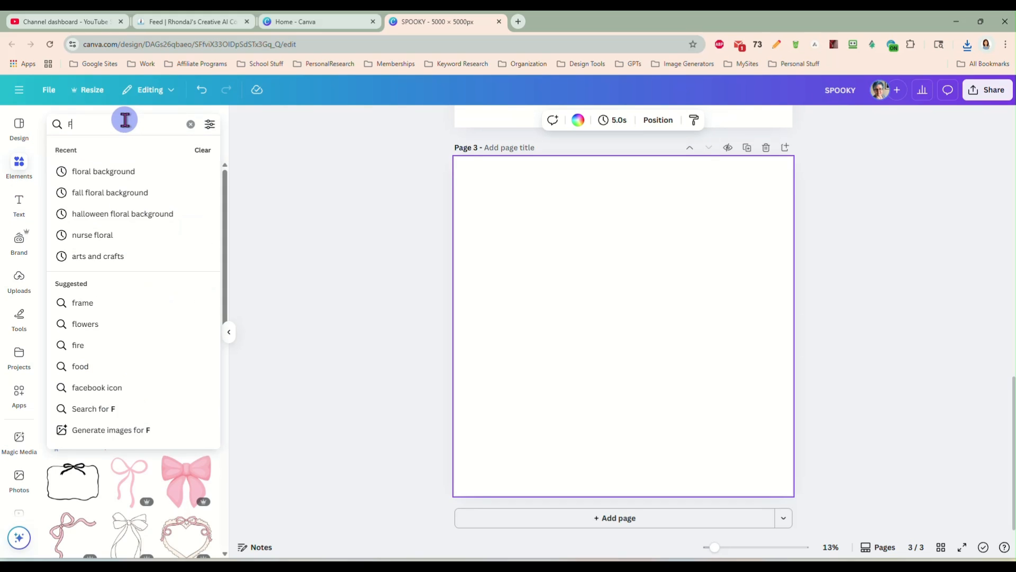
{"action": "type", "text": "all F"}
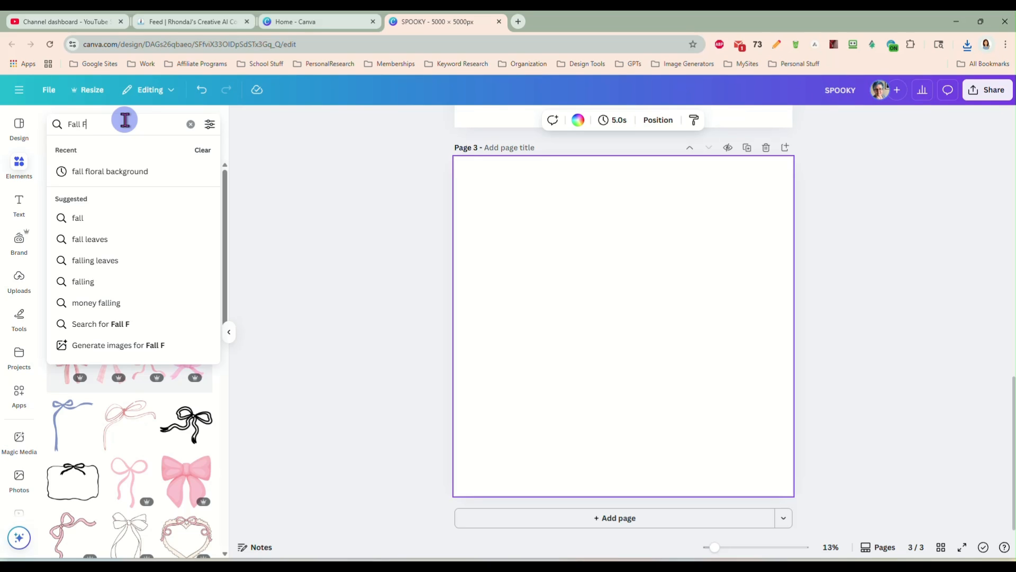
{"action": "type", "text": "loral Ba"}
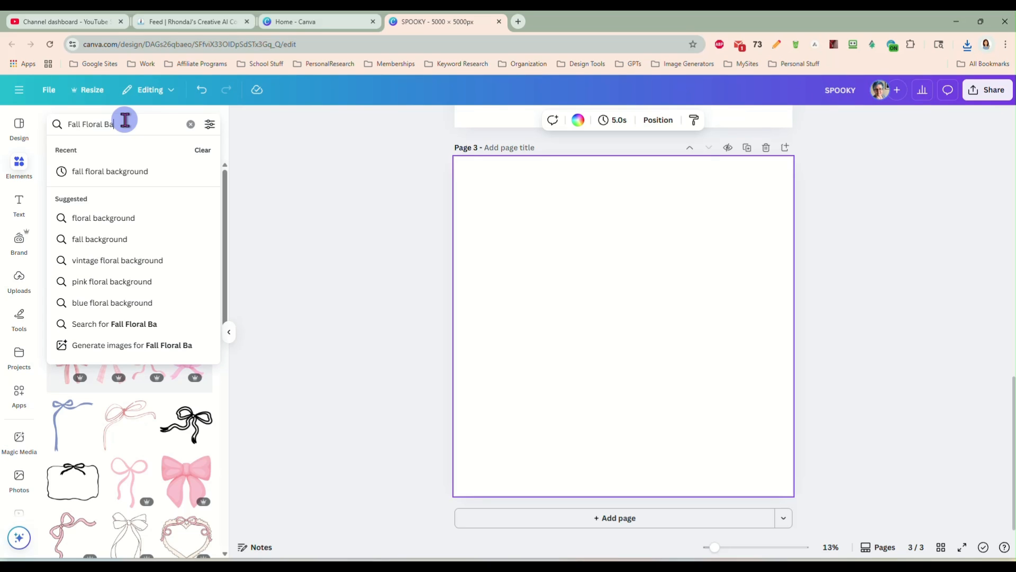
{"action": "type", "text": "ckgound"}
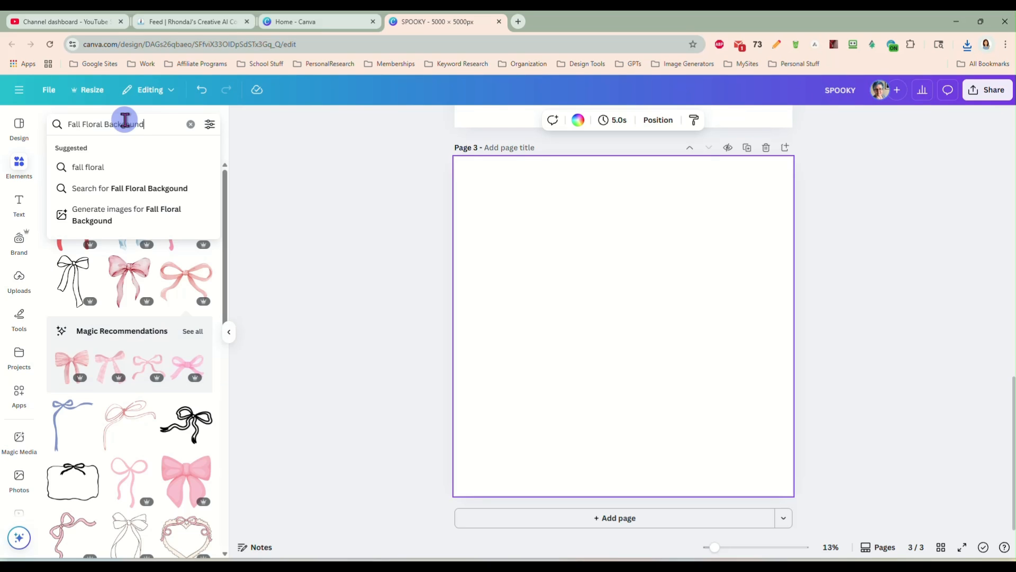
{"action": "key", "text": "Return"}
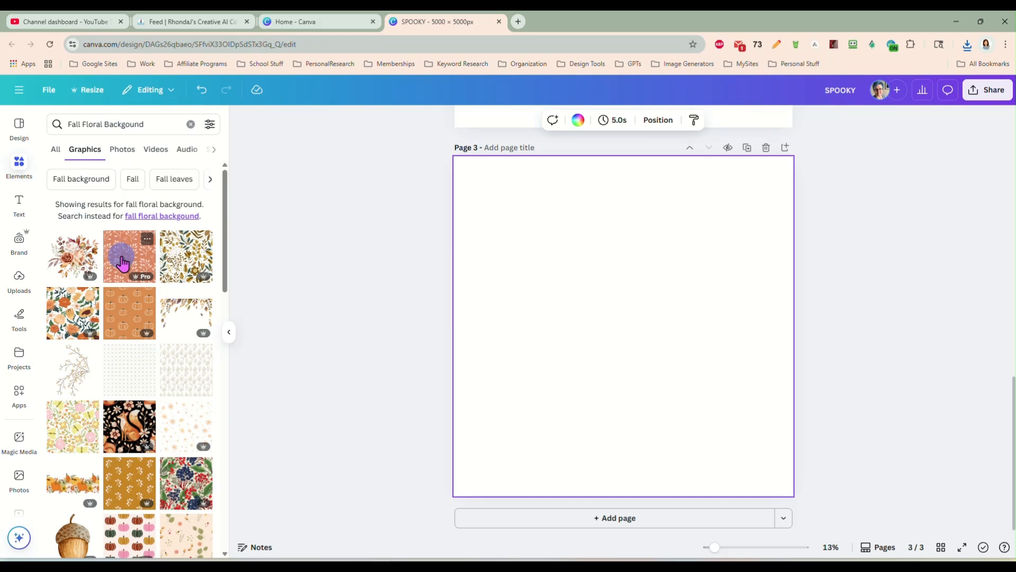
Place the tan acorn-and-leaf pattern from the fall floral search results on the empty page 3
{"action": "left_click", "coordinate": [121, 262]}
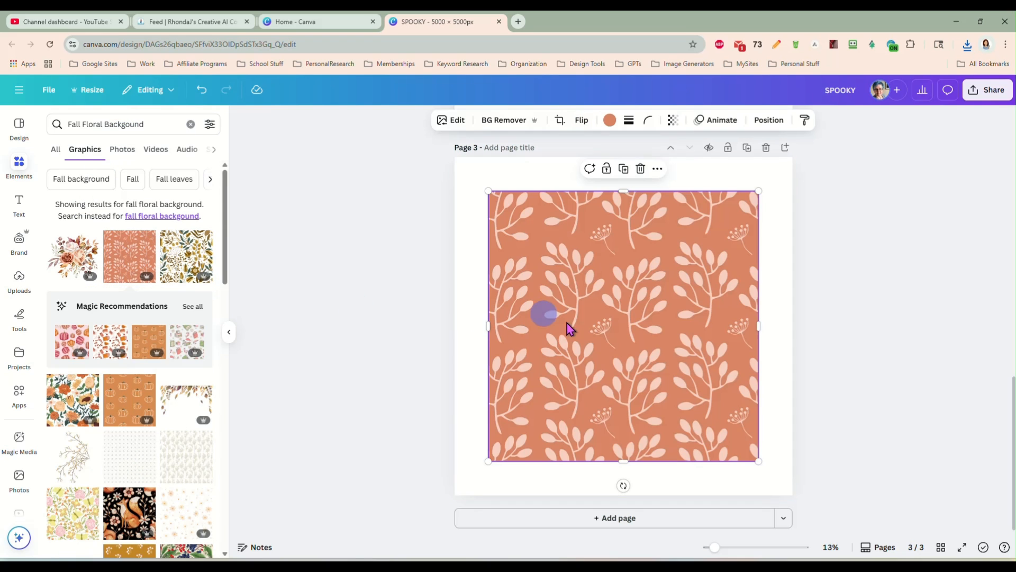
{"action": "key", "text": "Delete"}
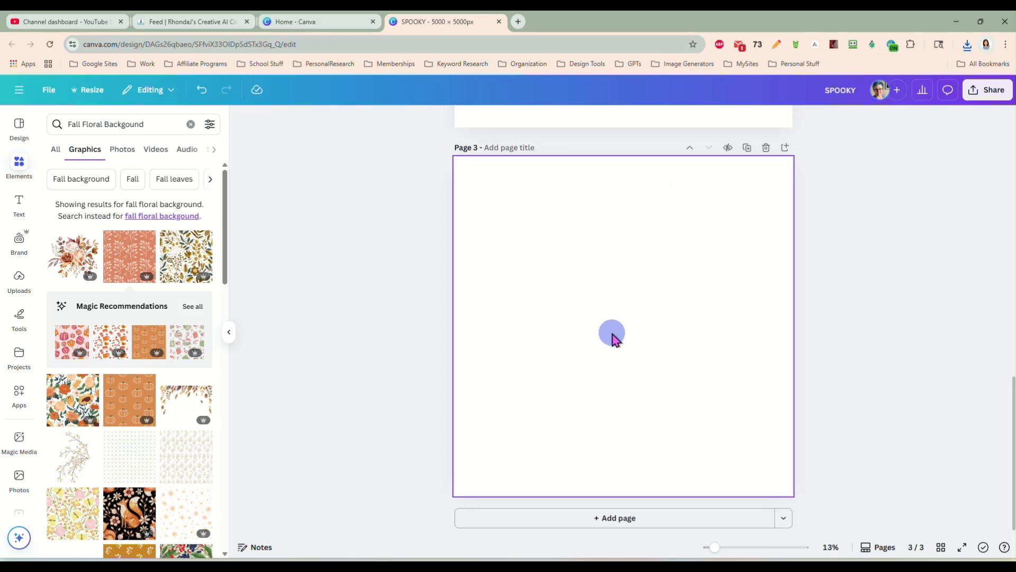
{"action": "scroll", "coordinate": [89, 339], "scroll_direction": "down", "scroll_amount": 1}
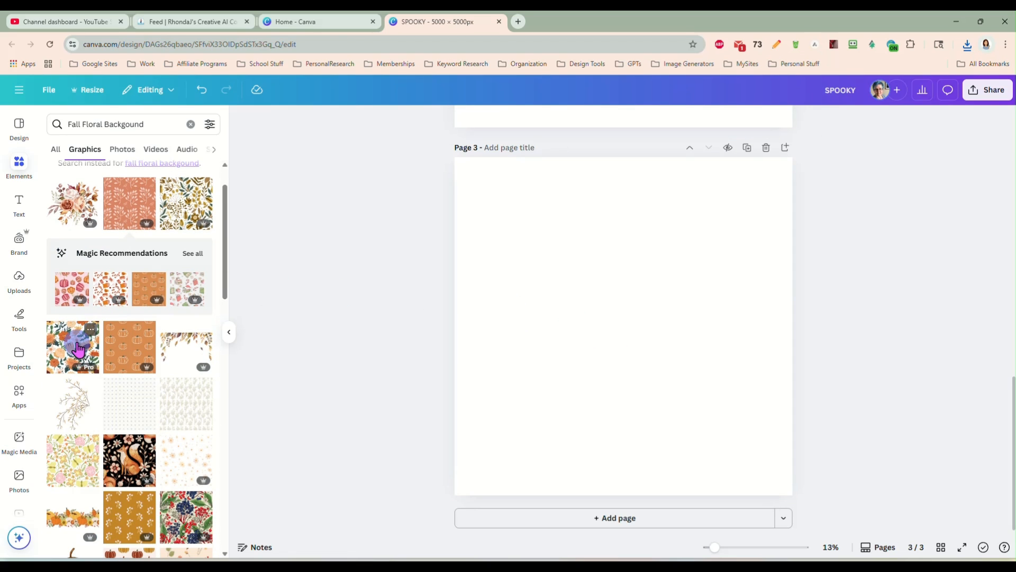
{"action": "scroll", "coordinate": [87, 344], "scroll_direction": "down", "scroll_amount": 2}
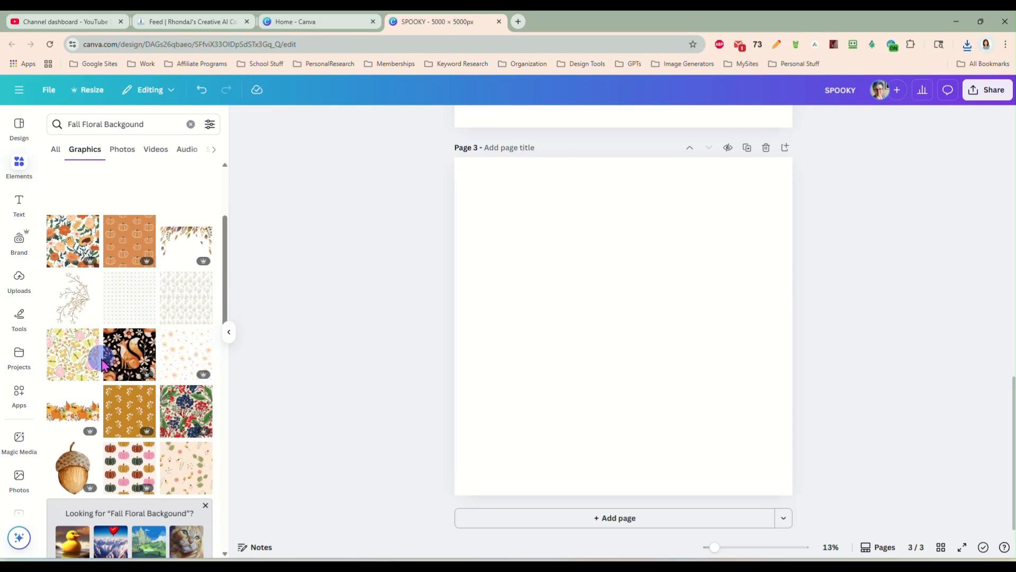
{"action": "scroll", "coordinate": [101, 352], "scroll_direction": "down", "scroll_amount": 5}
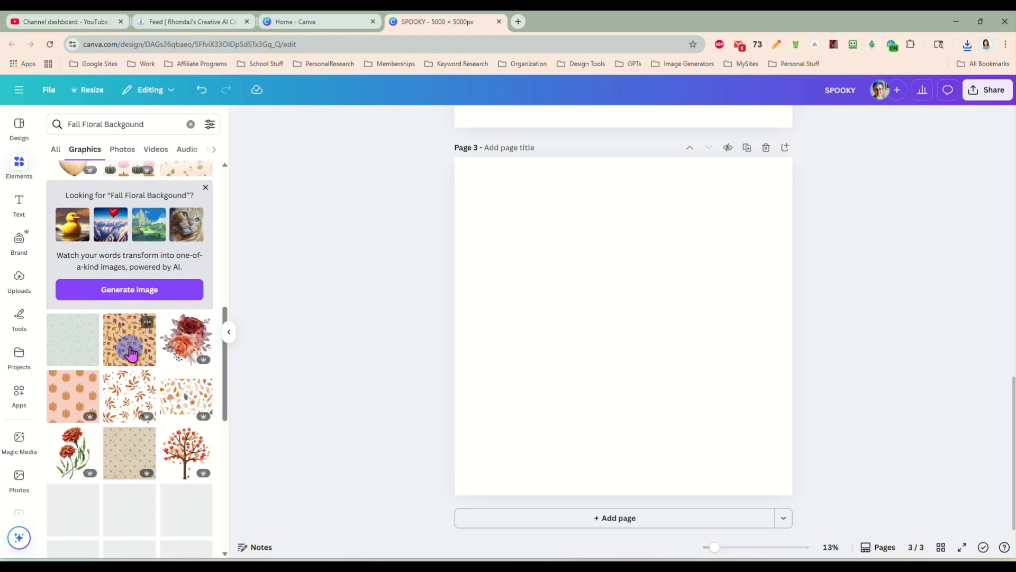
{"action": "left_click", "coordinate": [131, 350]}
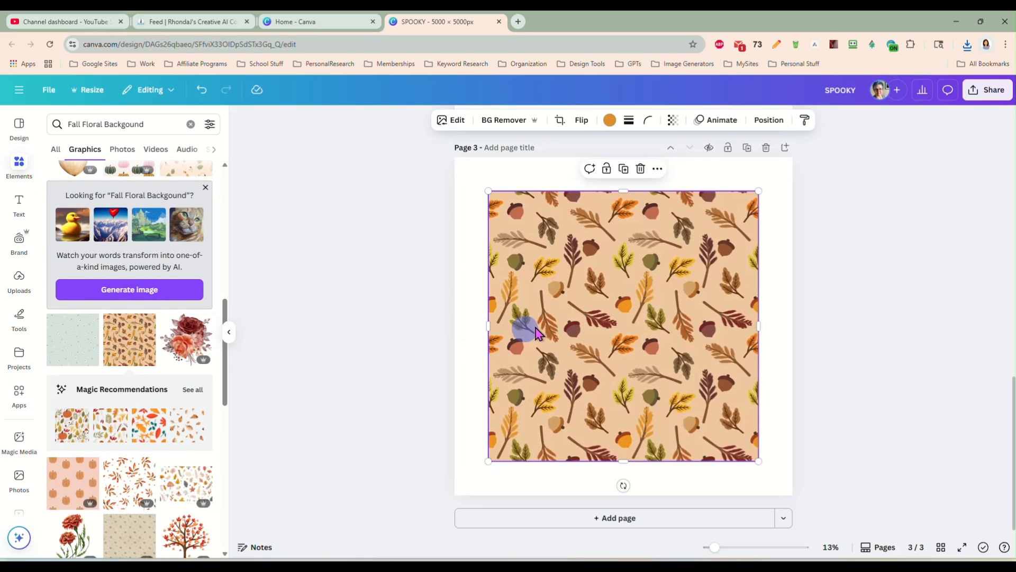
Enlarge the acorn-and-leaf pattern to nearly fill page 3 and center it, leaving a narrow white margin
{"action": "left_click_drag", "start_coordinate": [493, 205], "coordinate": [470, 173]}
{"action": "left_click", "coordinate": [672, 390]}
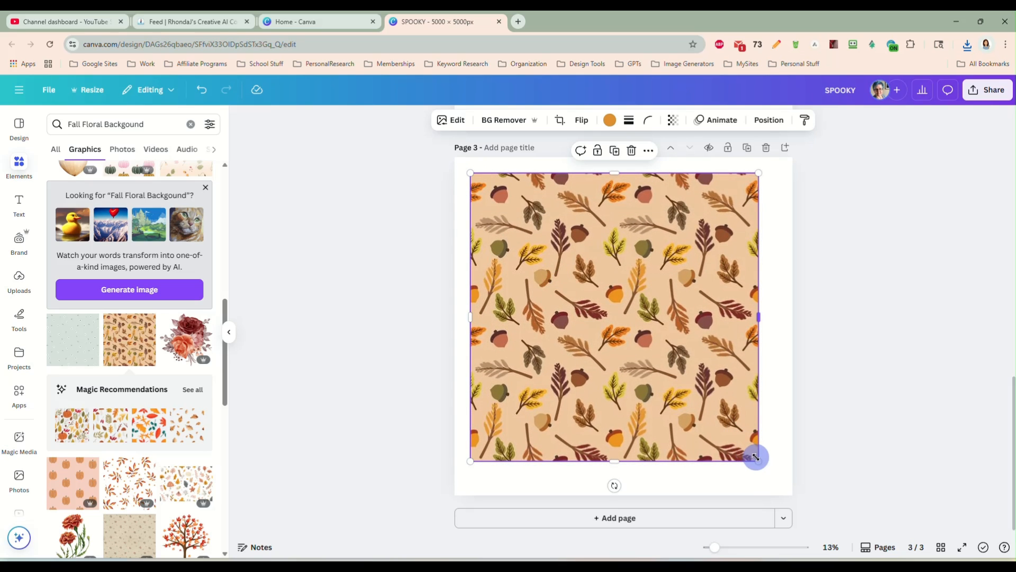
{"action": "left_click_drag", "start_coordinate": [759, 461], "coordinate": [779, 481]}
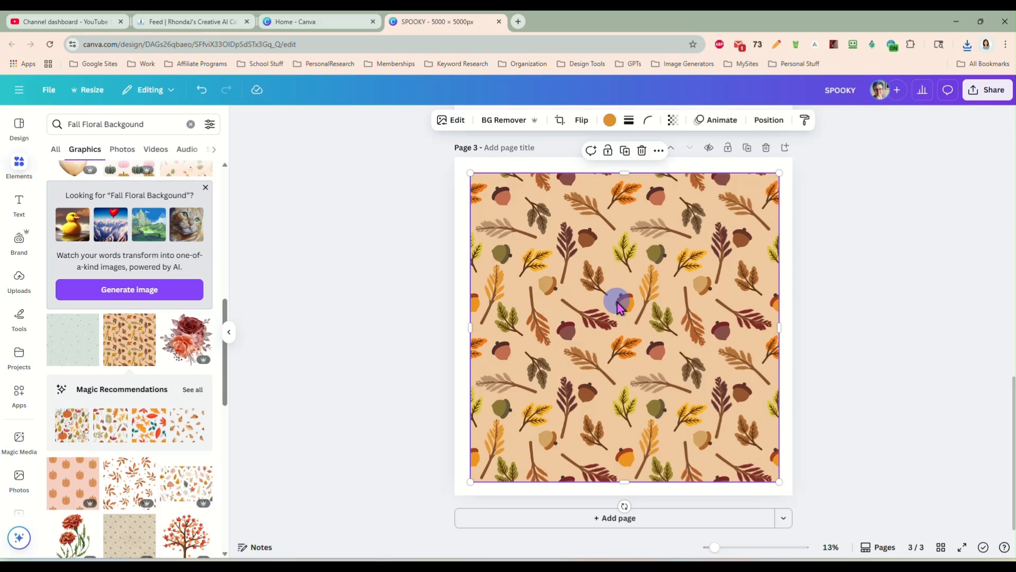
{"action": "mouse_move", "coordinate": [619, 304]}
{"action": "left_mouse_down"}
{"action": "mouse_move", "coordinate": [612, 291]}
{"action": "mouse_move", "coordinate": [614, 302]}
{"action": "left_mouse_up"}
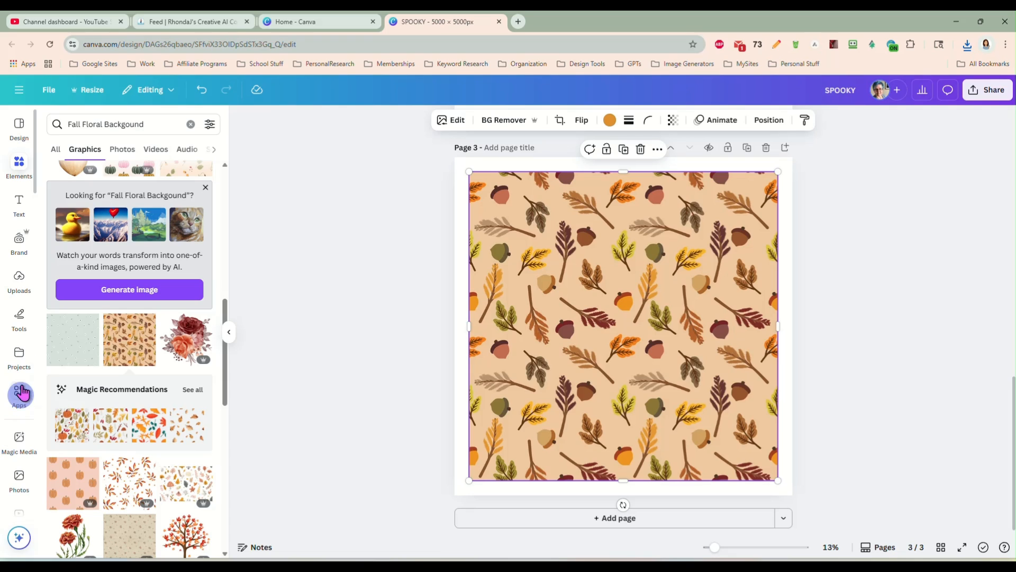
Open the Clipping Mask app and start masking the acorn-and-leaf pattern on page 3
{"action": "scroll", "coordinate": [24, 369], "scroll_direction": "down", "scroll_amount": 1}
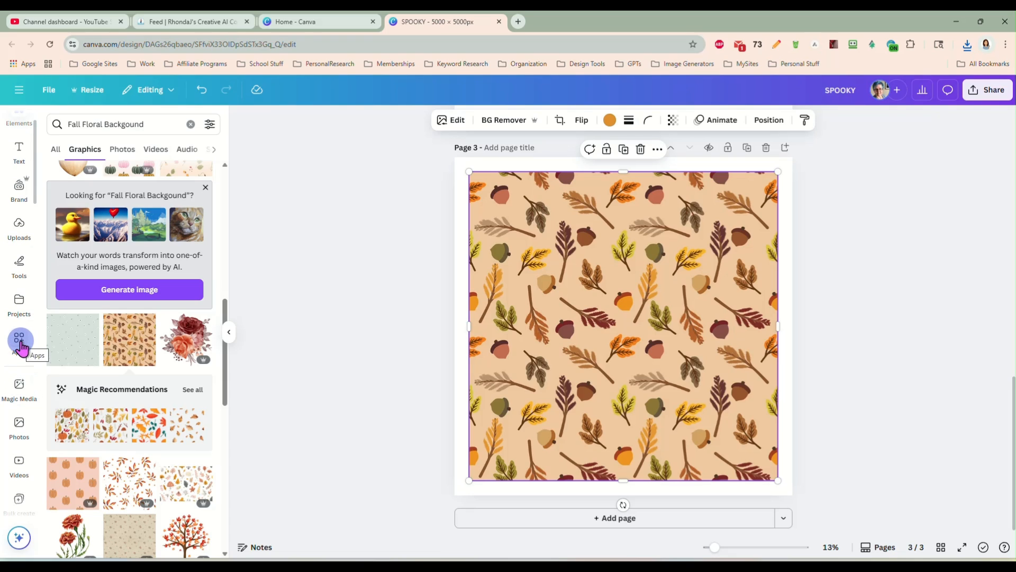
{"action": "left_click", "coordinate": [20, 344]}
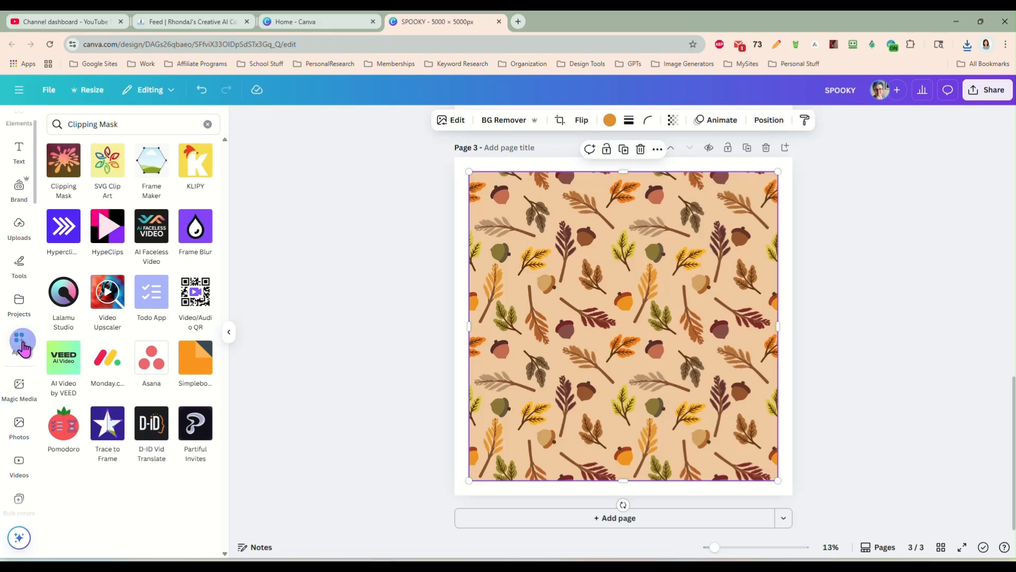
{"action": "left_click", "coordinate": [134, 125]}
{"action": "triple_click", "coordinate": [134, 125]}
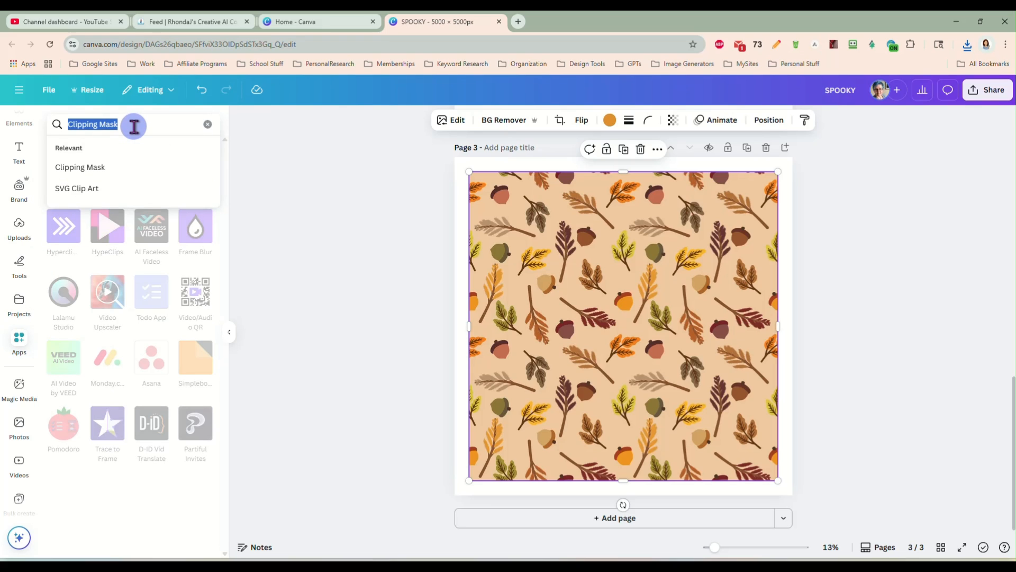
{"action": "left_click", "coordinate": [267, 179]}
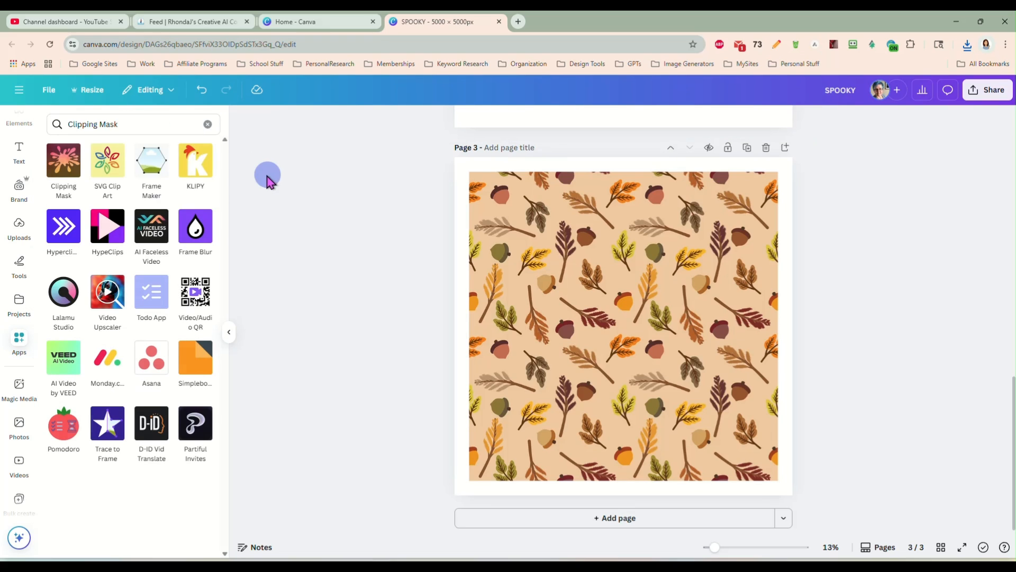
{"action": "left_click", "coordinate": [65, 168]}
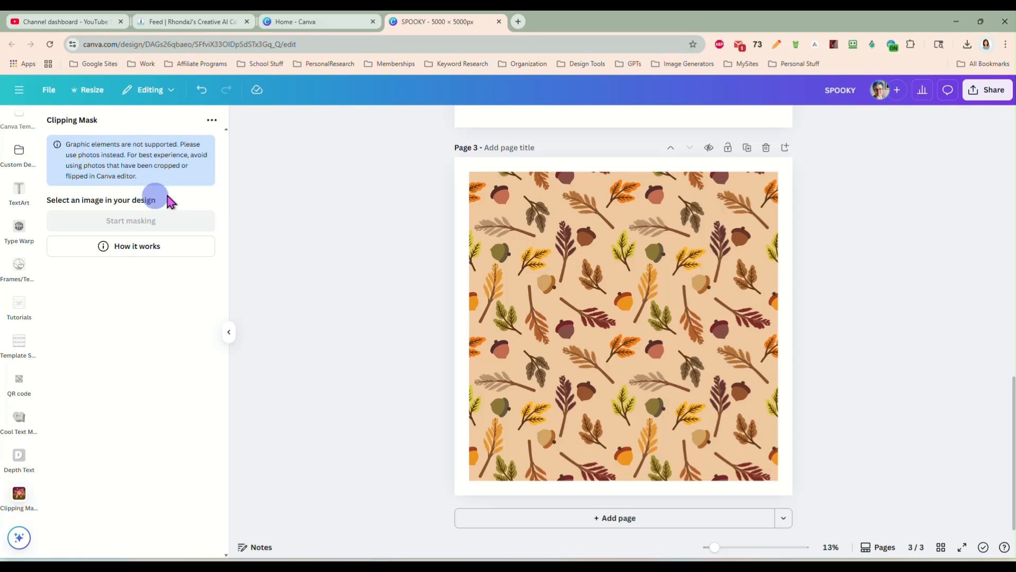
{"action": "left_click", "coordinate": [605, 299]}
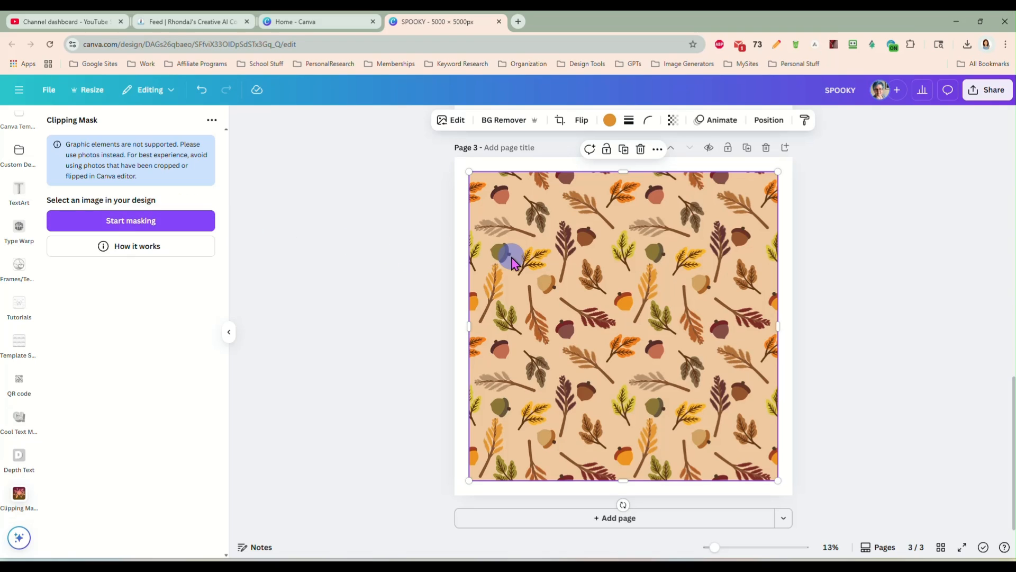
{"action": "left_click", "coordinate": [130, 222]}
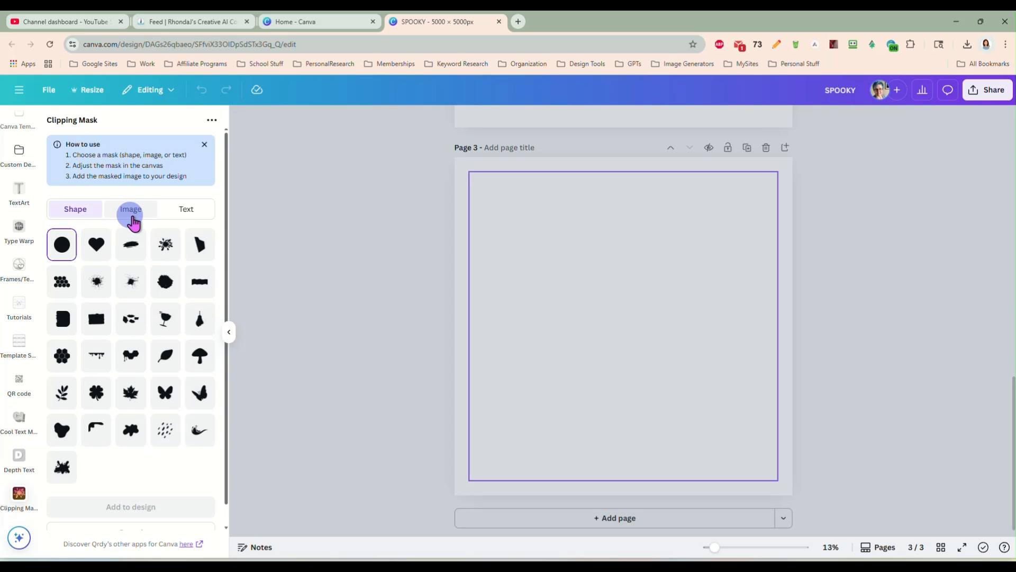
Try several preset shape masks on the acorn-and-leaf pattern, including the scattered pieces and the rough round blob
{"action": "left_click", "coordinate": [98, 245]}
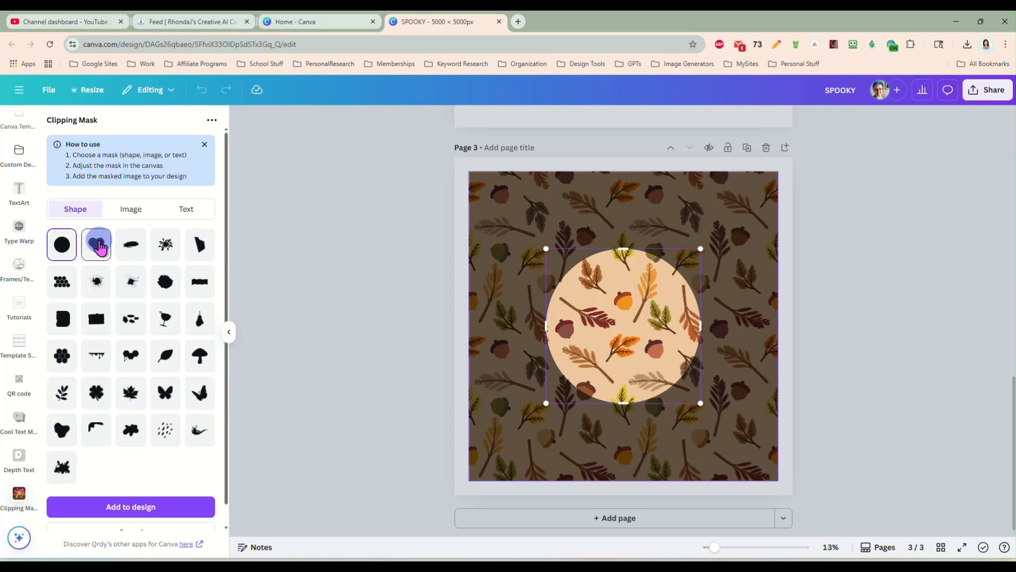
{"action": "left_click", "coordinate": [97, 283]}
{"action": "left_click", "coordinate": [129, 322]}
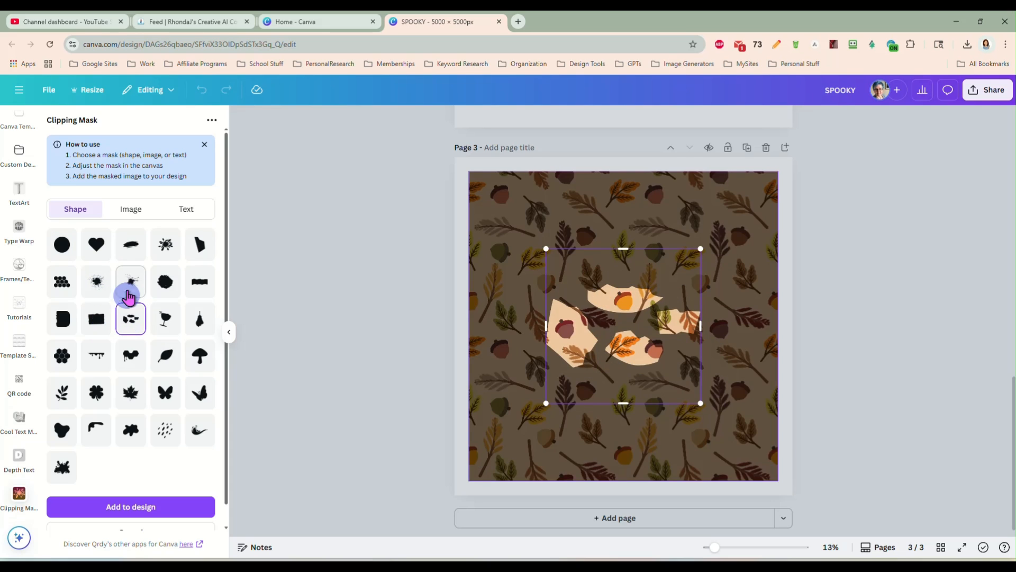
{"action": "left_click", "coordinate": [129, 294]}
{"action": "left_click", "coordinate": [166, 290]}
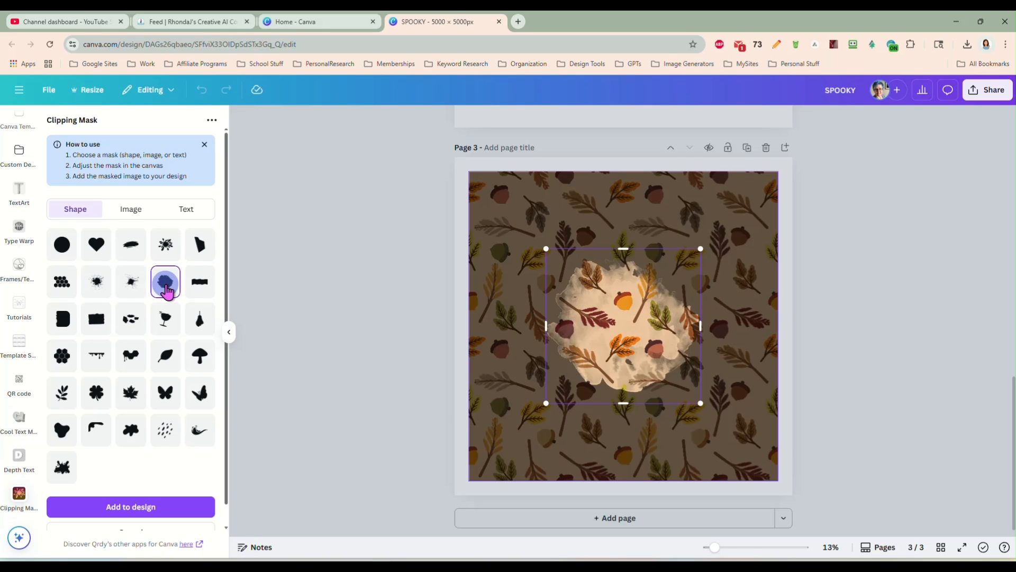
Switch to an image mask and upload FALL.png from the Canva Frame Tools folder
{"action": "left_click", "coordinate": [136, 209]}
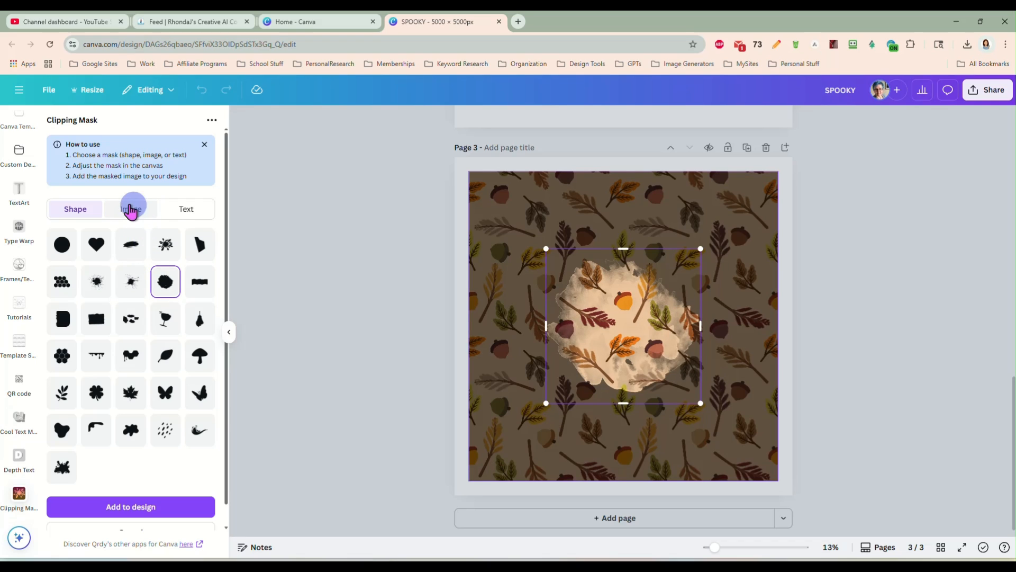
{"action": "left_click", "coordinate": [133, 212]}
{"action": "left_click", "coordinate": [142, 260]}
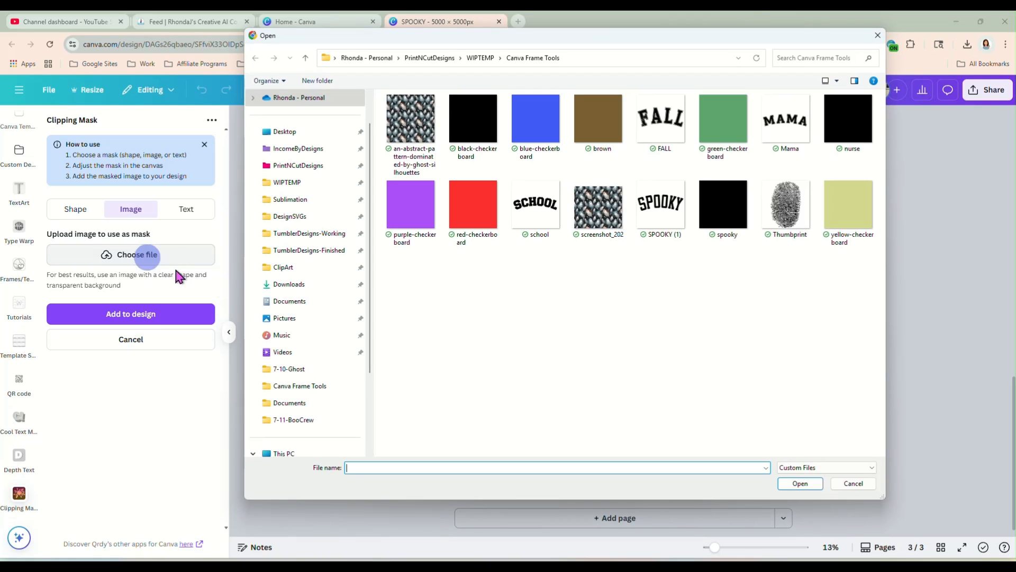
{"action": "double_click", "coordinate": [658, 127]}
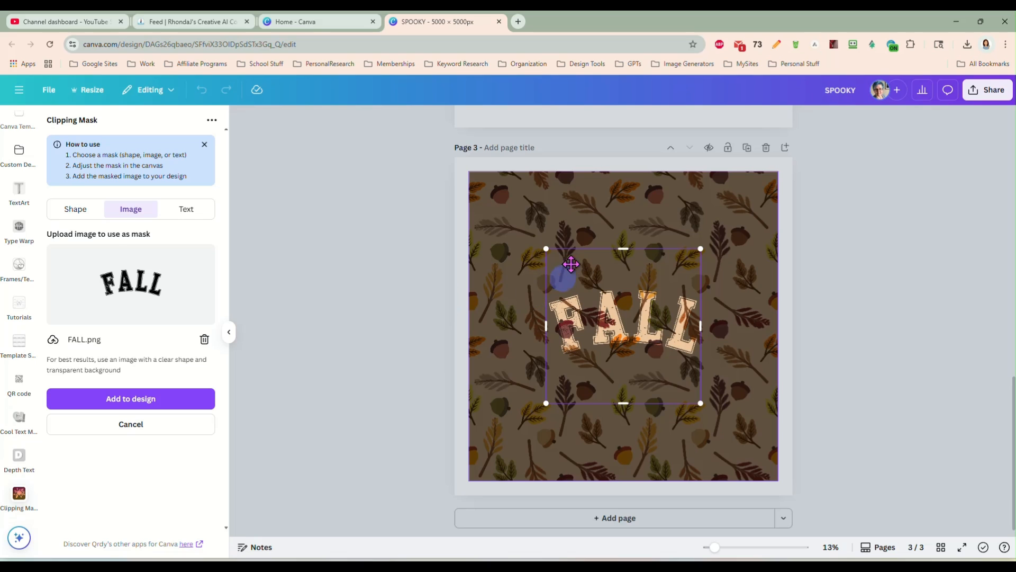
Enlarge the FALL mask to span the pattern, shift it slightly down, and add the masked image to the design
{"action": "left_click_drag", "start_coordinate": [548, 247], "coordinate": [453, 207]}
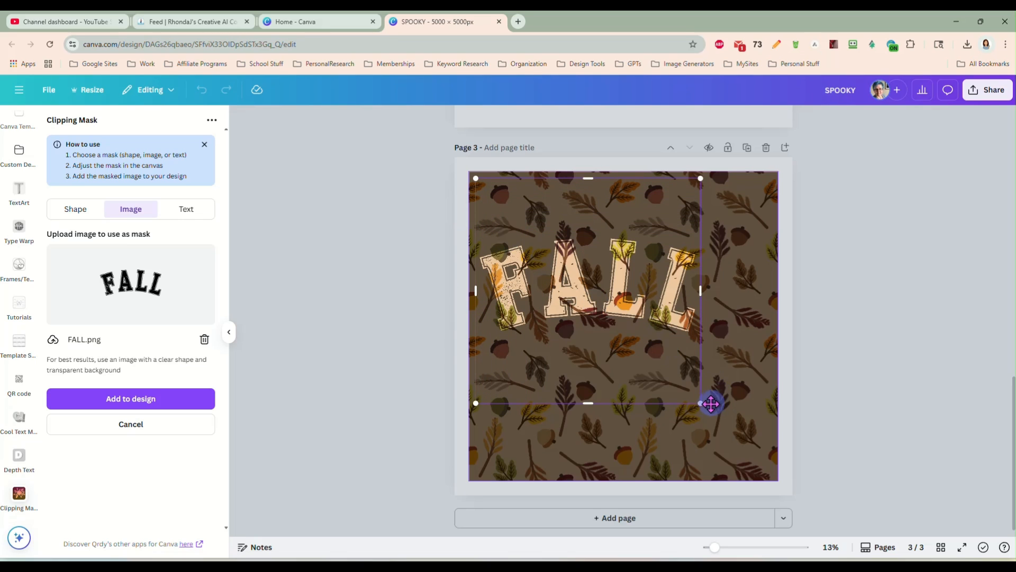
{"action": "left_click_drag", "start_coordinate": [701, 405], "coordinate": [769, 471]}
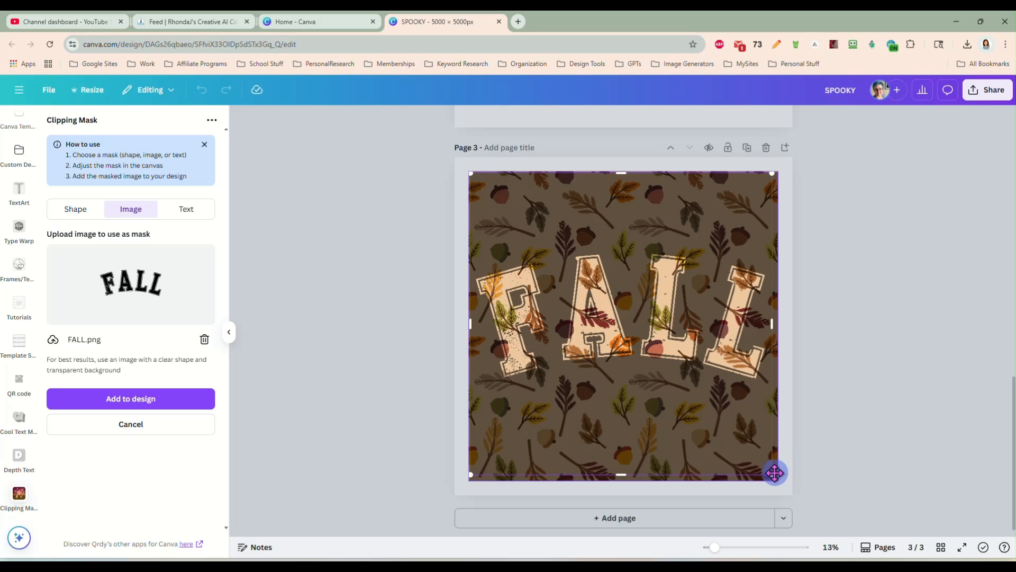
{"action": "left_click_drag", "start_coordinate": [773, 473], "coordinate": [778, 477]}
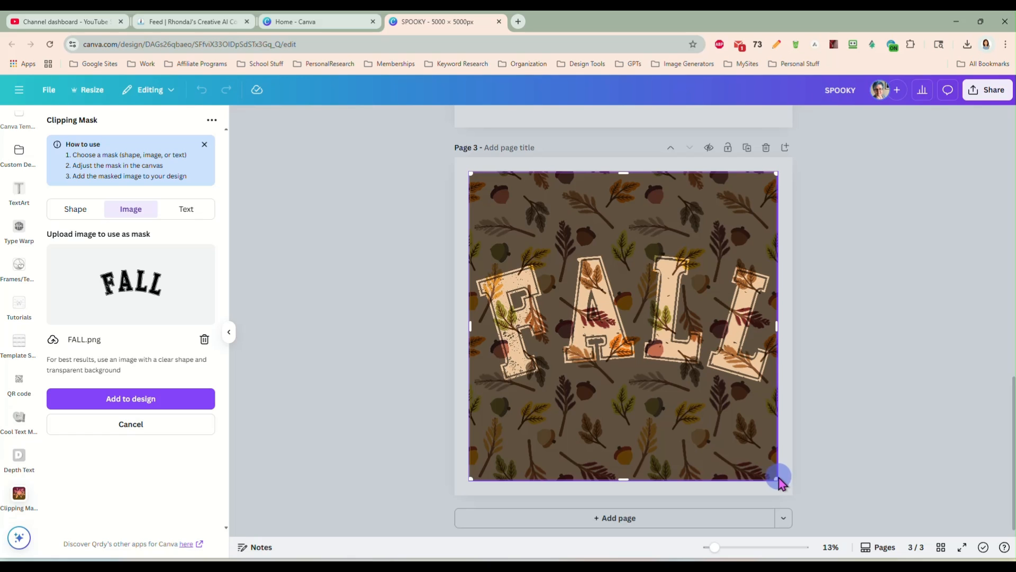
{"action": "left_click_drag", "start_coordinate": [651, 344], "coordinate": [653, 372]}
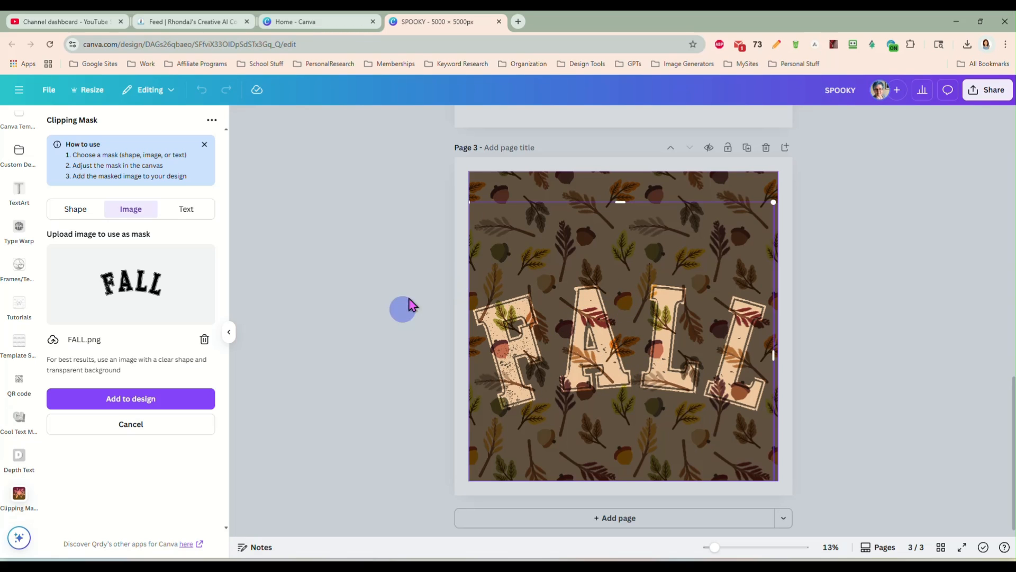
{"action": "left_click", "coordinate": [130, 403]}
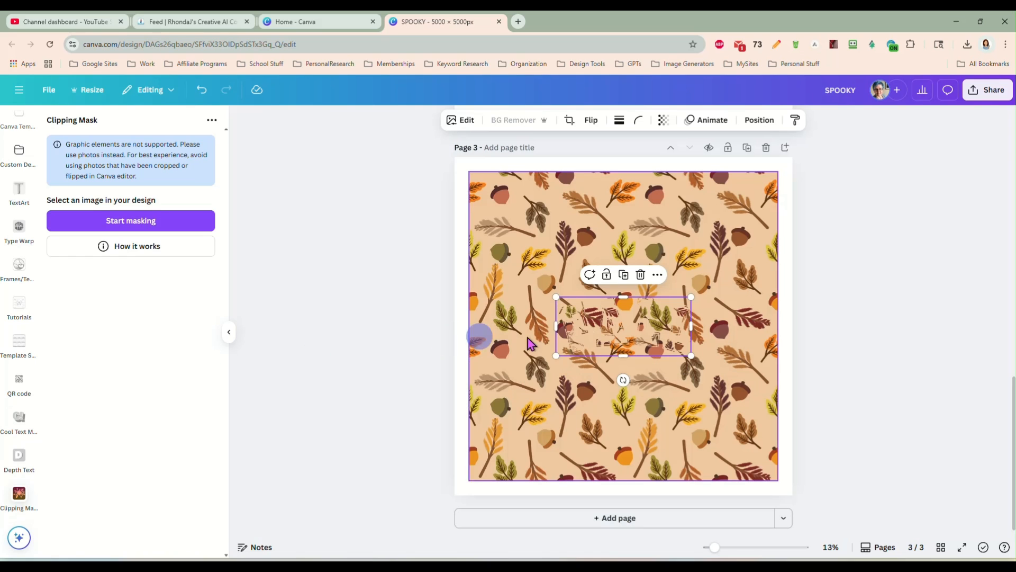
Delete the full pattern square from page 3 and enlarge the patterned FALL lettering to nearly the page width
{"action": "left_click_drag", "start_coordinate": [627, 317], "coordinate": [524, 268]}
{"action": "left_click", "coordinate": [718, 425]}
{"action": "key", "text": "Delete"}
{"action": "left_click_drag", "start_coordinate": [598, 281], "coordinate": [760, 413]}
{"action": "left_click_drag", "start_coordinate": [609, 291], "coordinate": [608, 305]}
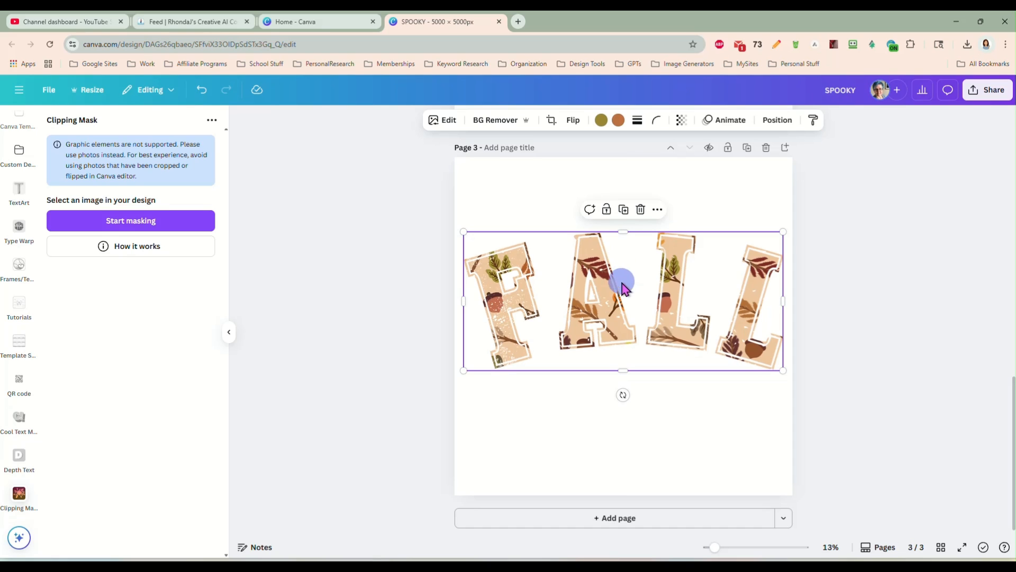
Apply an Outline shadow effect with size 7 to the patterned FALL lettering
{"action": "left_click", "coordinate": [449, 121]}
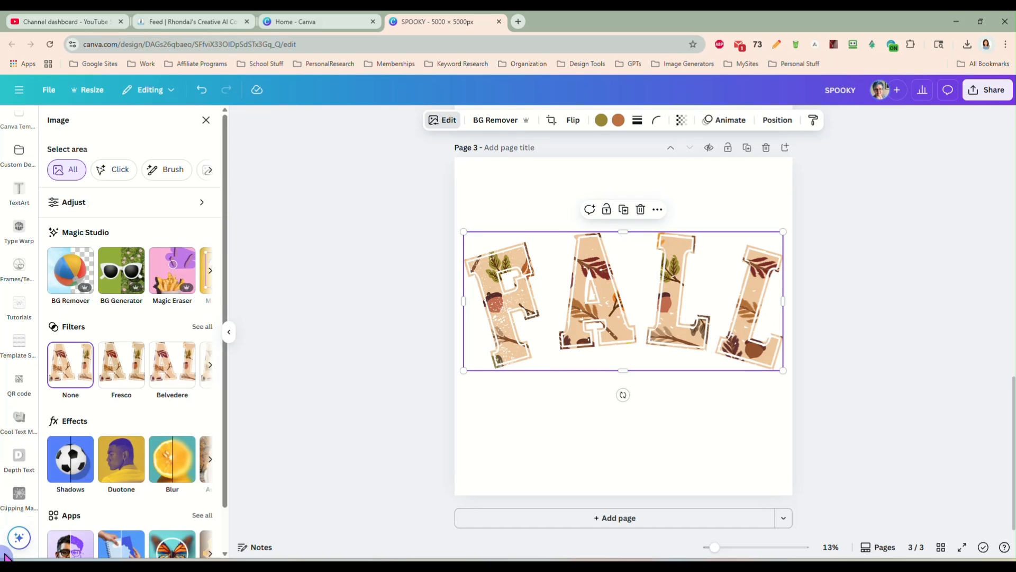
{"action": "left_click", "coordinate": [74, 464]}
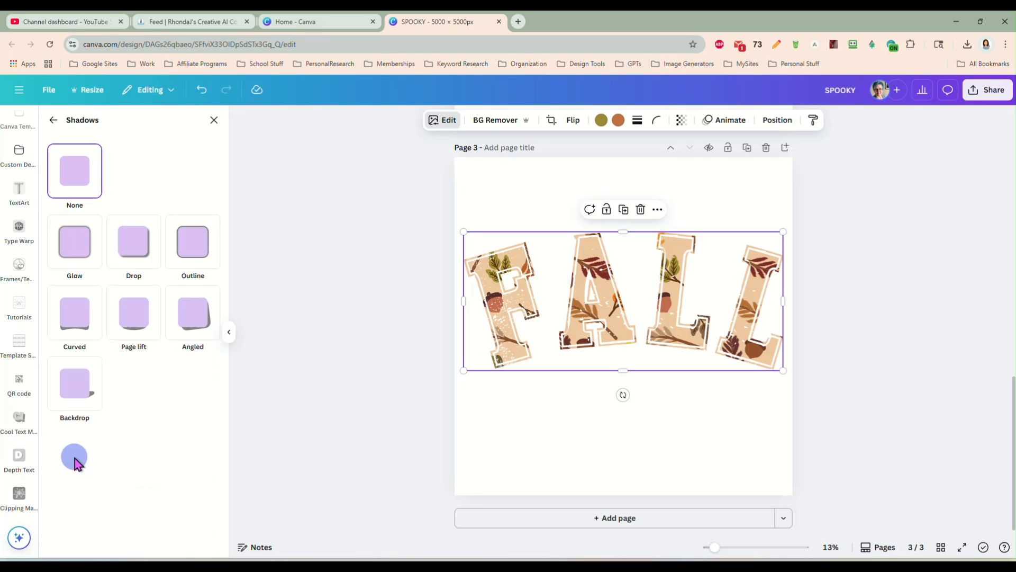
{"action": "left_click", "coordinate": [191, 261]}
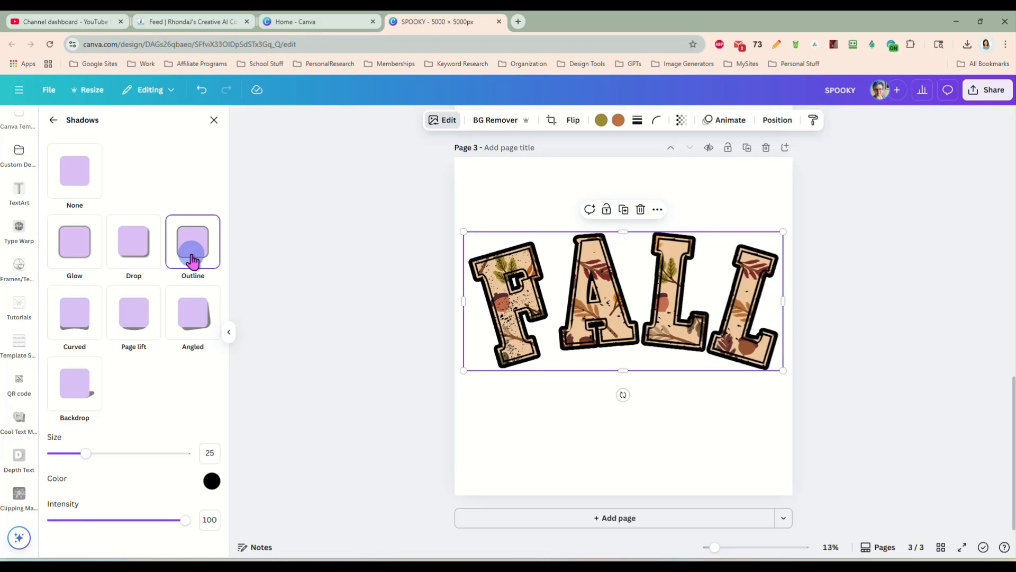
{"action": "left_click_drag", "start_coordinate": [86, 452], "coordinate": [61, 454]}
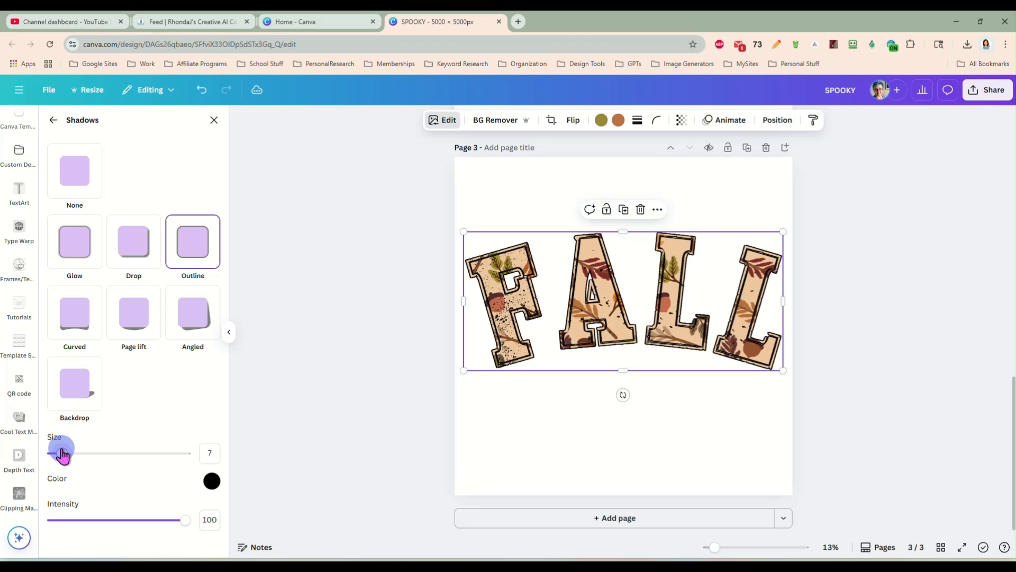
Set the FALL lettering's outline color to dark brown #401E08
{"action": "left_click", "coordinate": [212, 481]}
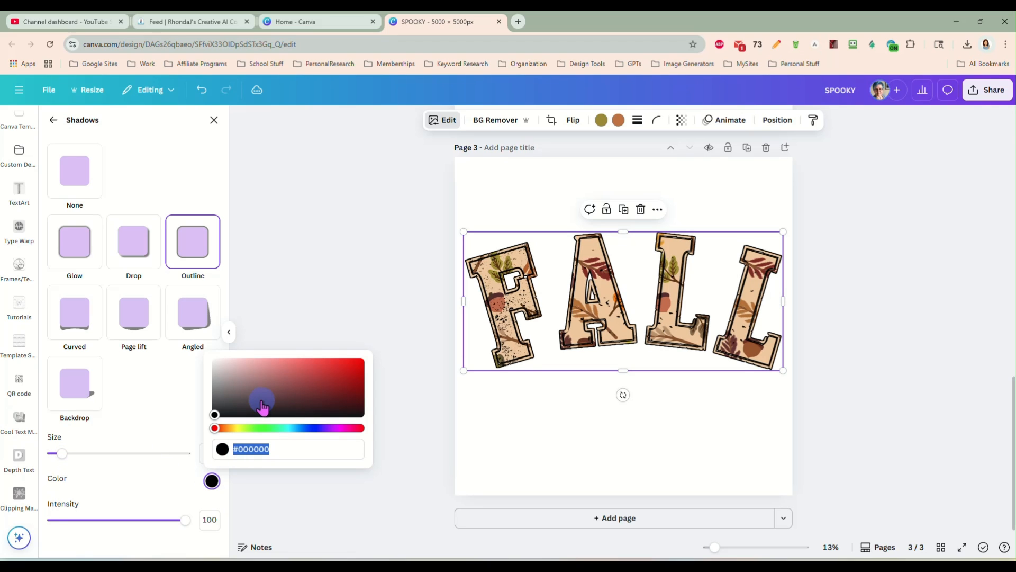
{"action": "left_click", "coordinate": [223, 428]}
{"action": "left_click", "coordinate": [345, 400]}
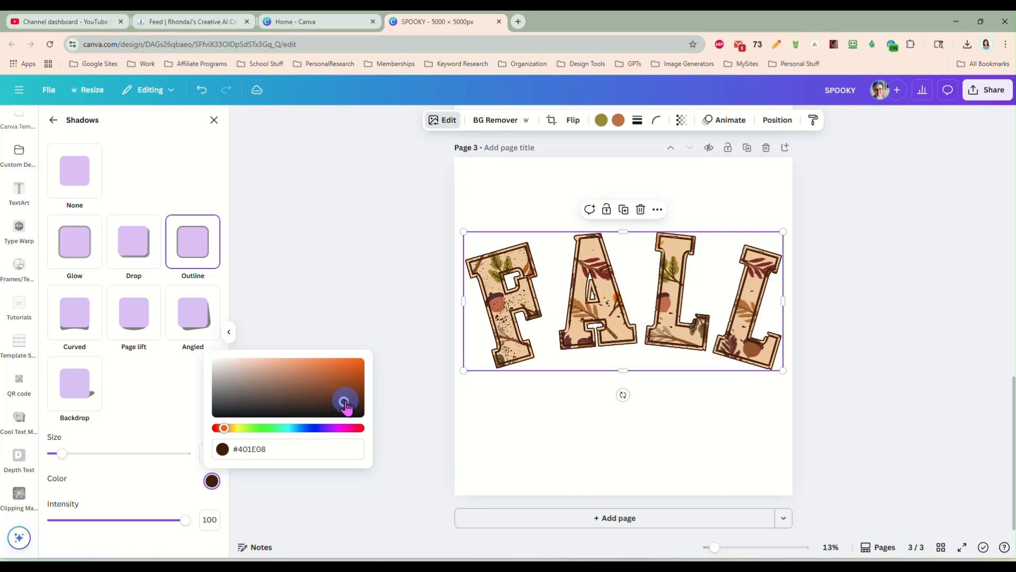
{"action": "left_click", "coordinate": [320, 289]}
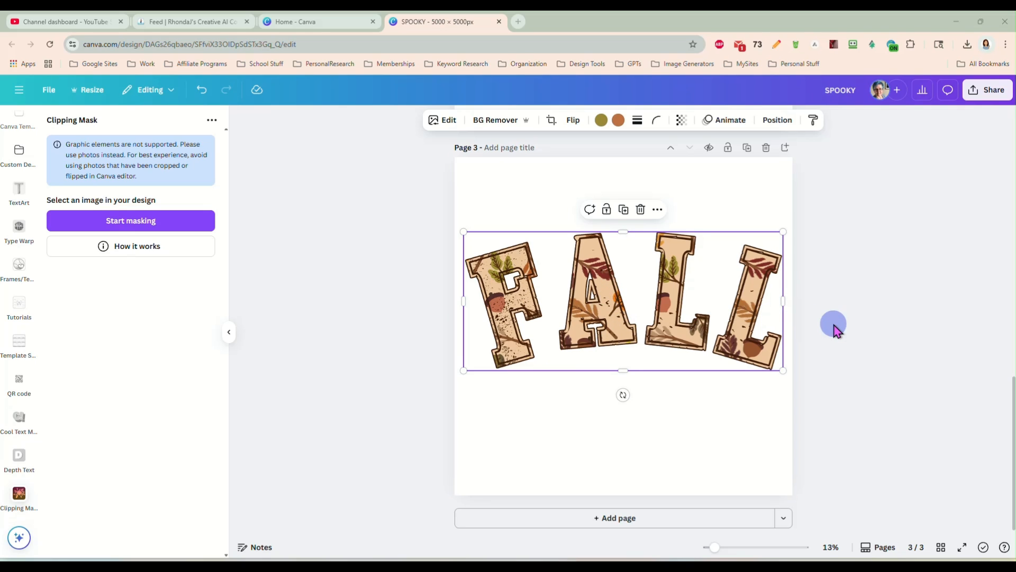
Search the graphics elements for "fall element"
{"action": "scroll", "coordinate": [13, 228], "scroll_direction": "up", "scroll_amount": 10}
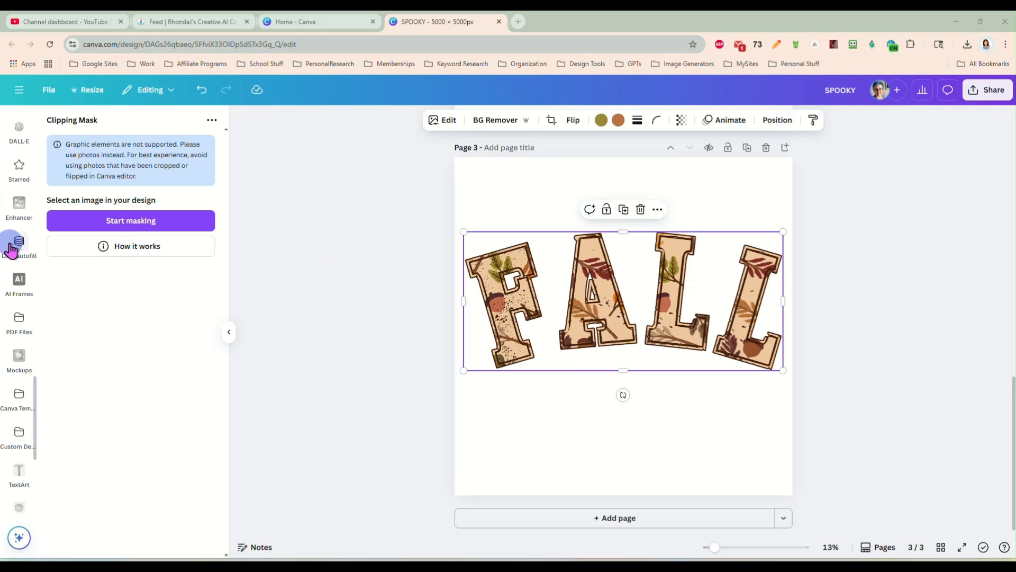
{"action": "scroll", "coordinate": [14, 249], "scroll_direction": "up", "scroll_amount": 10}
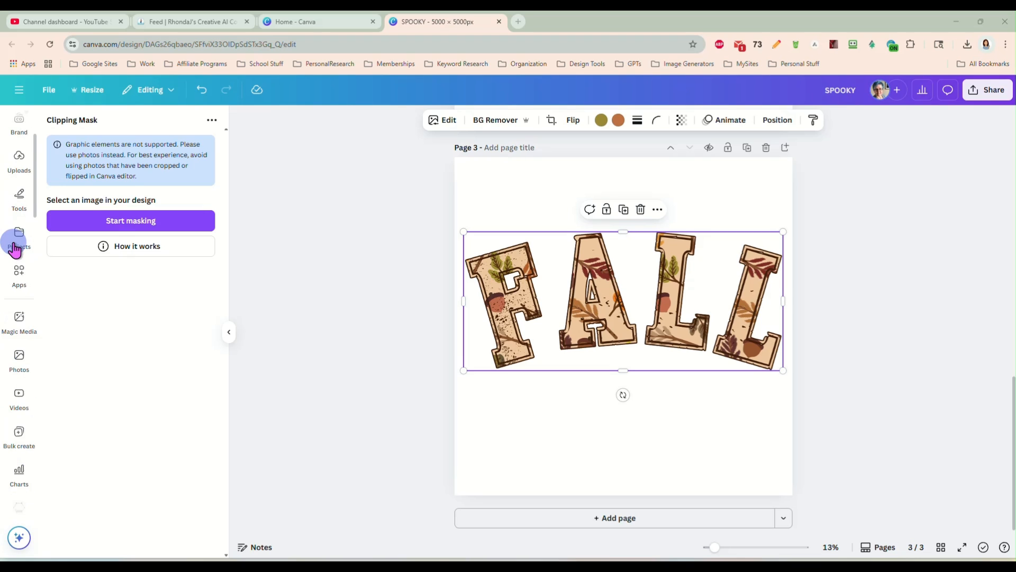
{"action": "left_click", "coordinate": [19, 166]}
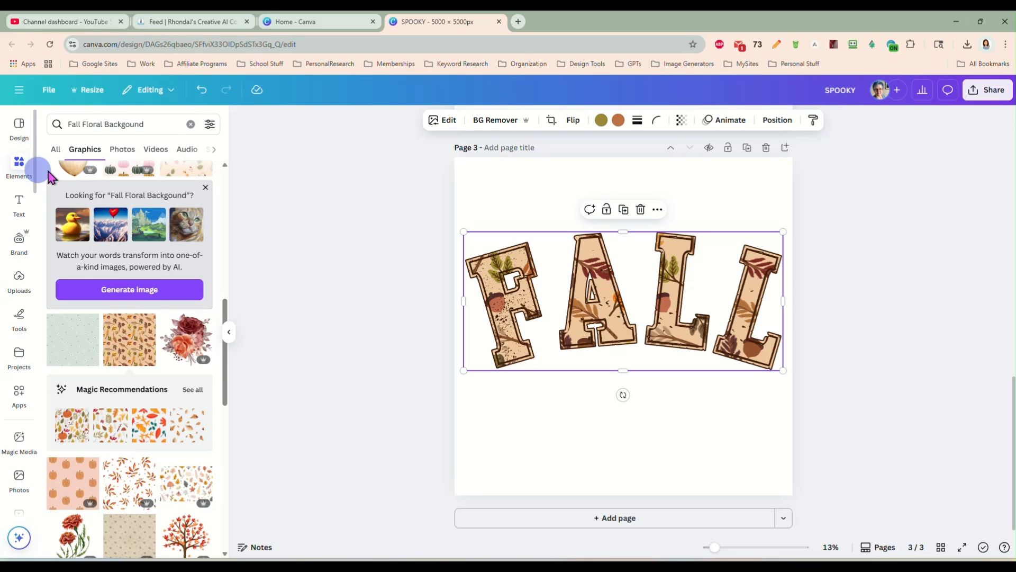
{"action": "double_click", "coordinate": [159, 124]}
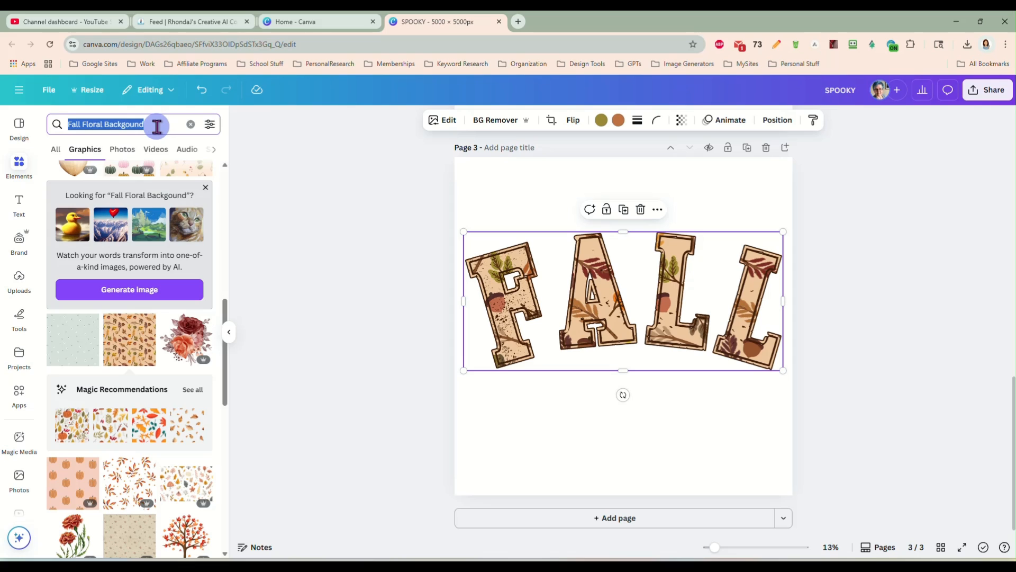
{"action": "type", "text": "fall"}
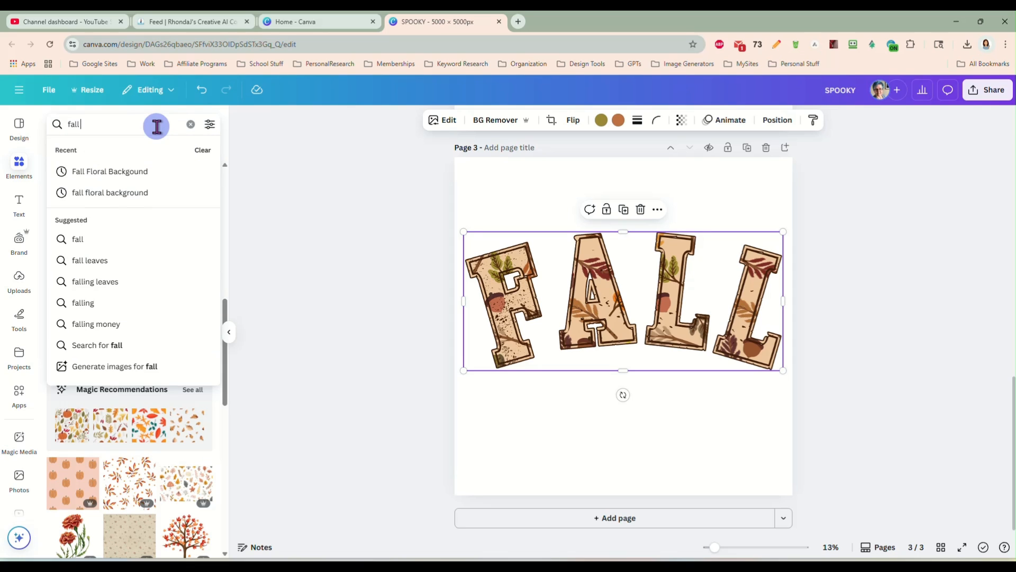
{"action": "type", "text": " elemen"}
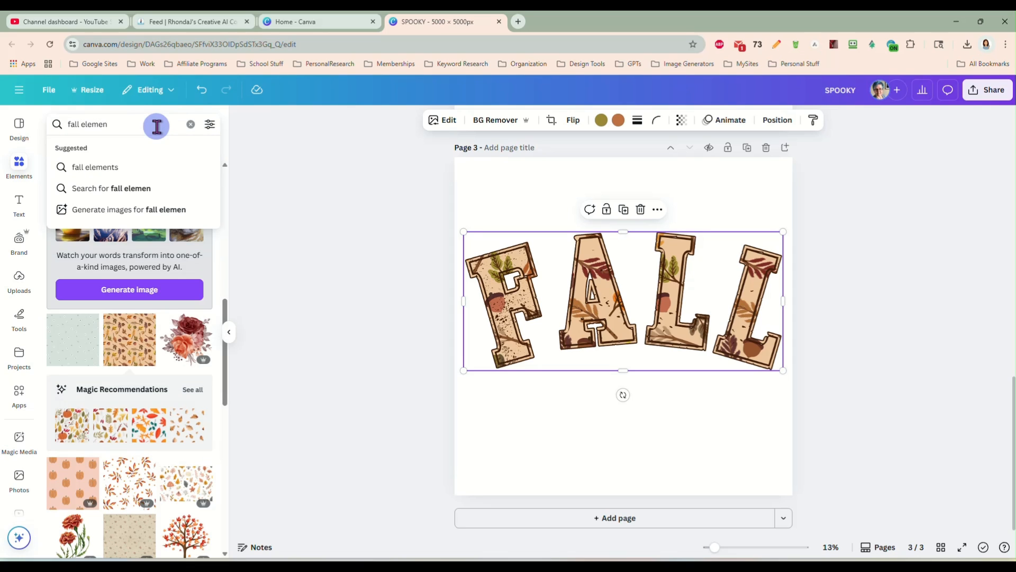
{"action": "type", "text": "t"}
{"action": "key", "text": "Return"}
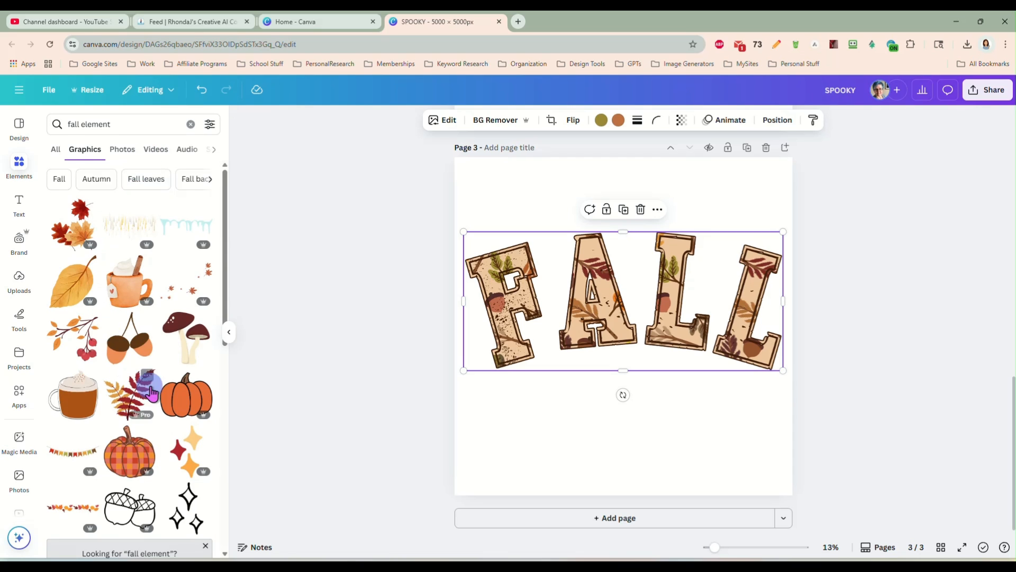
Try a small plaid pumpkin graphic at the final L of the FALL lettering and delete it
{"action": "scroll", "coordinate": [137, 403], "scroll_direction": "down", "scroll_amount": 1}
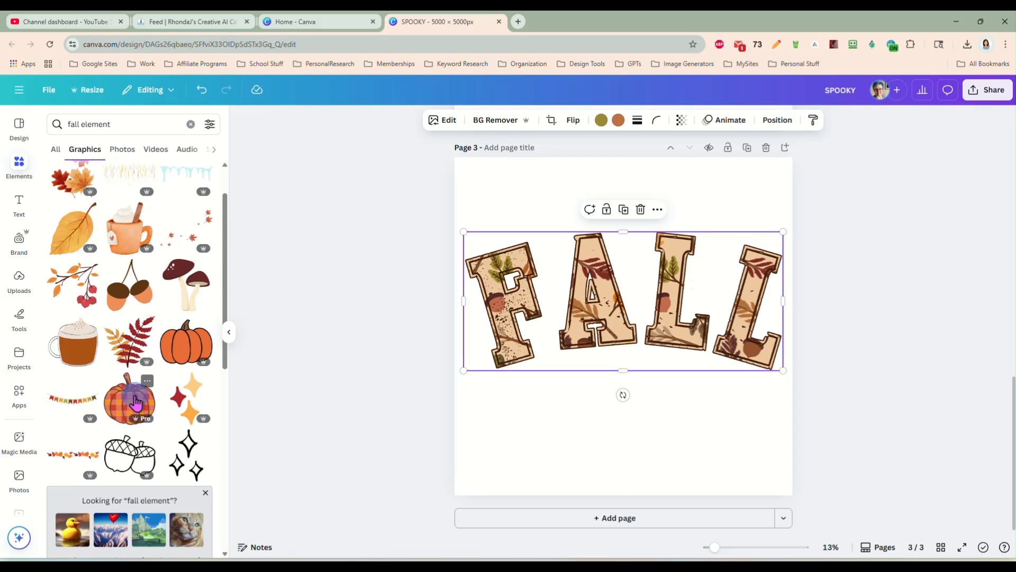
{"action": "left_click", "coordinate": [136, 403]}
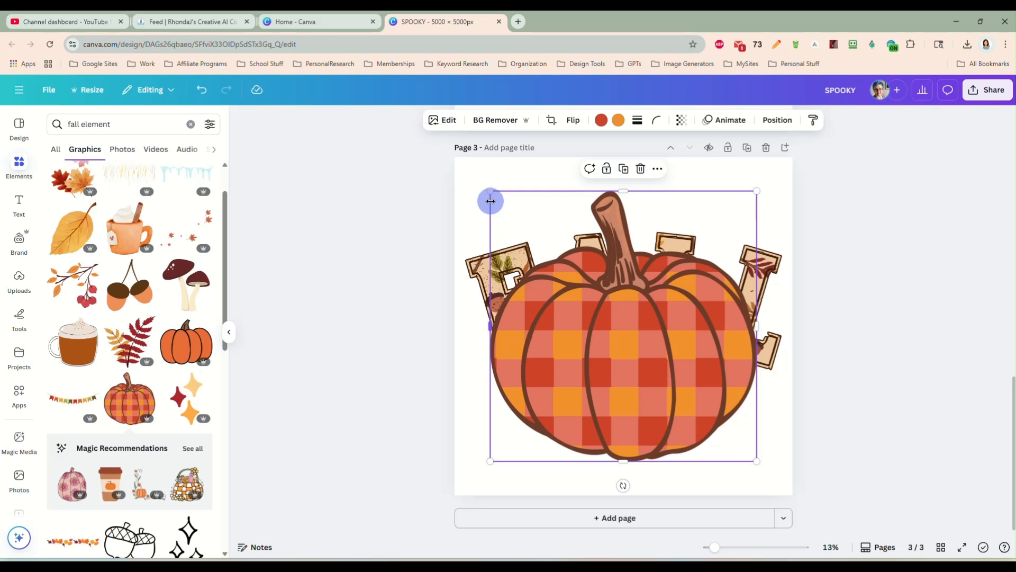
{"action": "left_click_drag", "start_coordinate": [506, 208], "coordinate": [703, 406]}
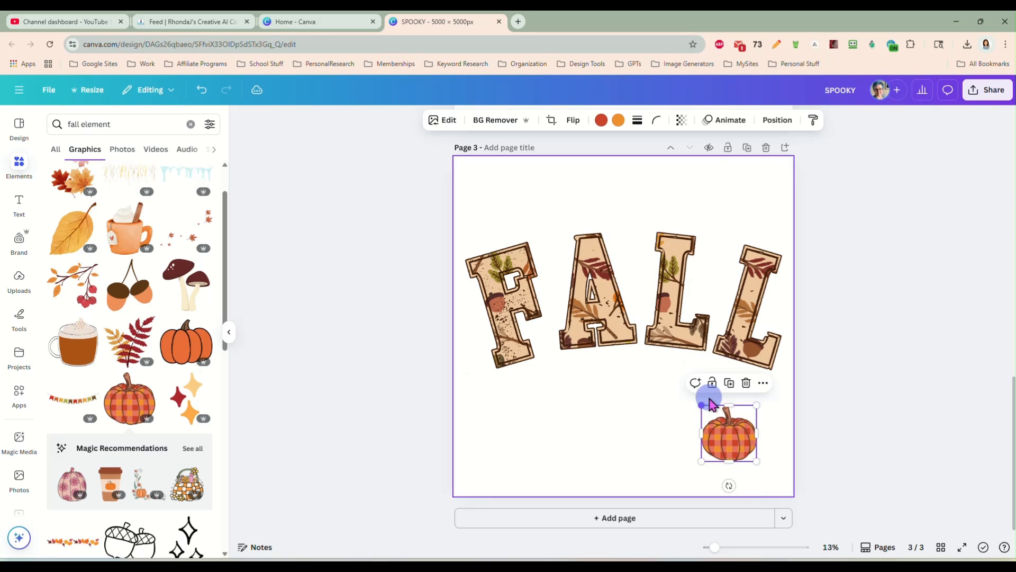
{"action": "left_click_drag", "start_coordinate": [737, 439], "coordinate": [732, 358]}
{"action": "key", "text": "Delete"}
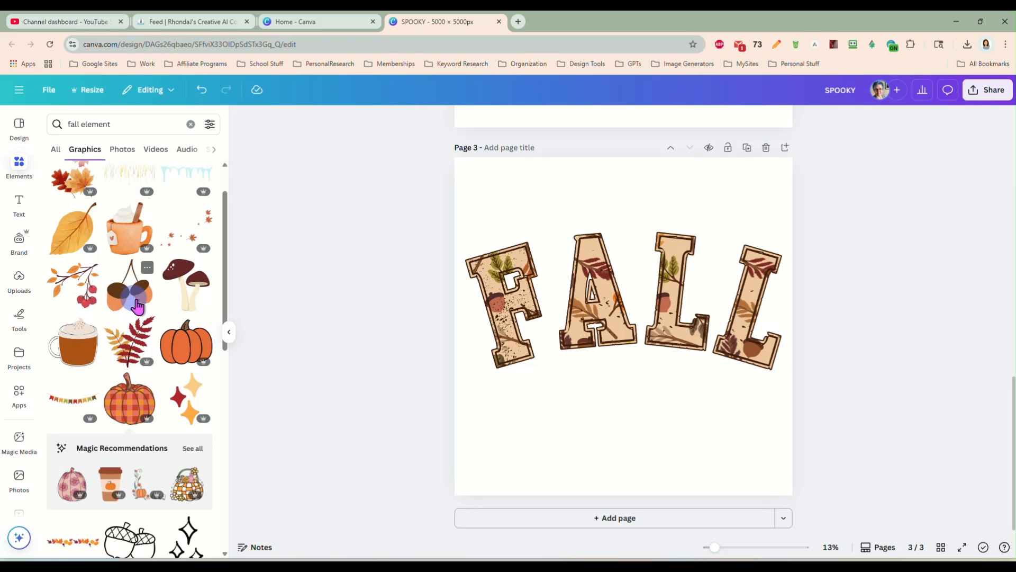
Try a shrunken graphic of two dark red mushrooms over the lower part of the F and delete it
{"action": "left_click", "coordinate": [188, 300]}
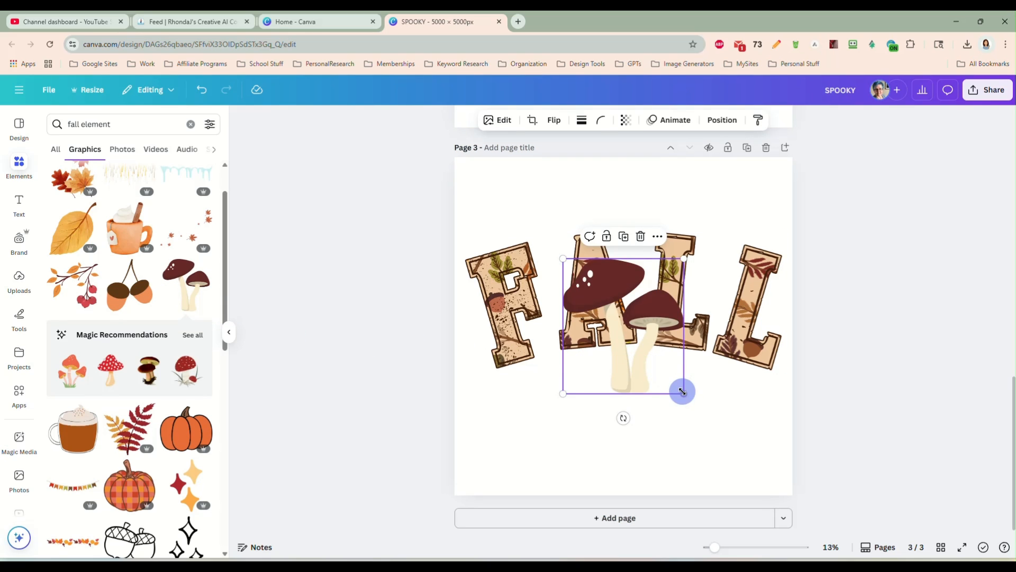
{"action": "left_click_drag", "start_coordinate": [683, 393], "coordinate": [589, 329]}
{"action": "left_click_drag", "start_coordinate": [575, 267], "coordinate": [487, 324]}
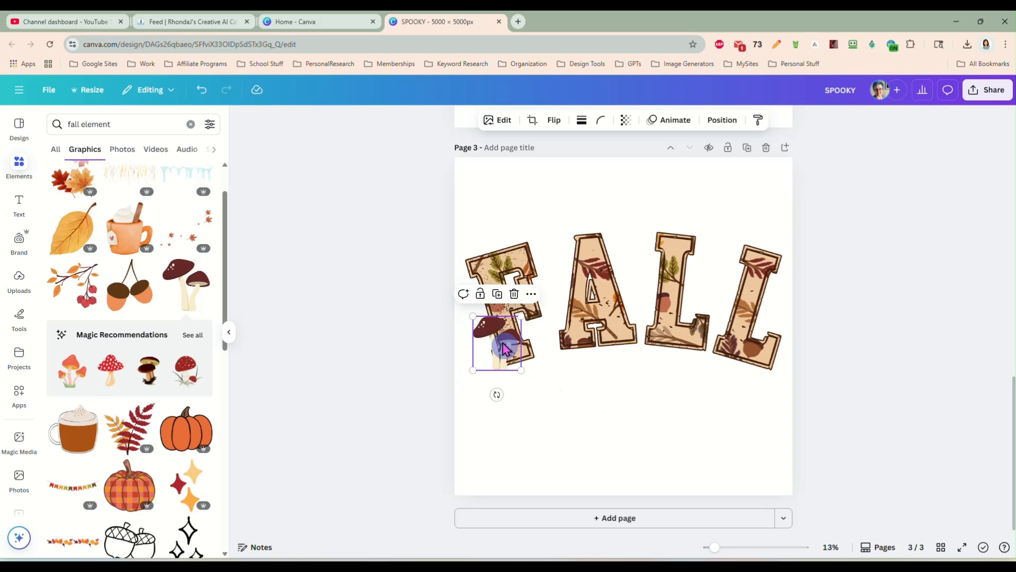
{"action": "key", "text": "Delete"}
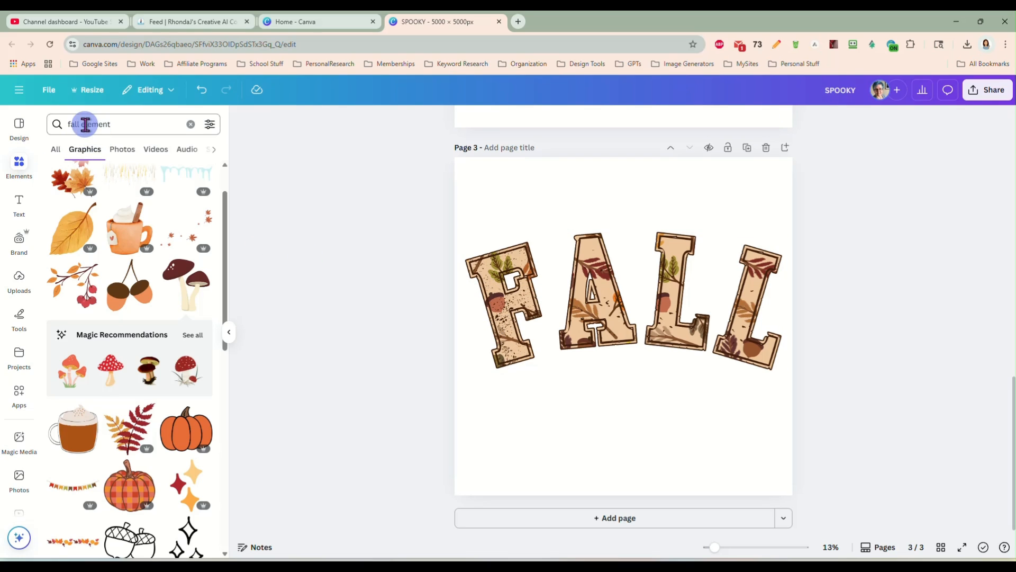
Search the graphics elements for "fall bow"
{"action": "left_click", "coordinate": [82, 124]}
{"action": "double_click", "coordinate": [95, 125]}
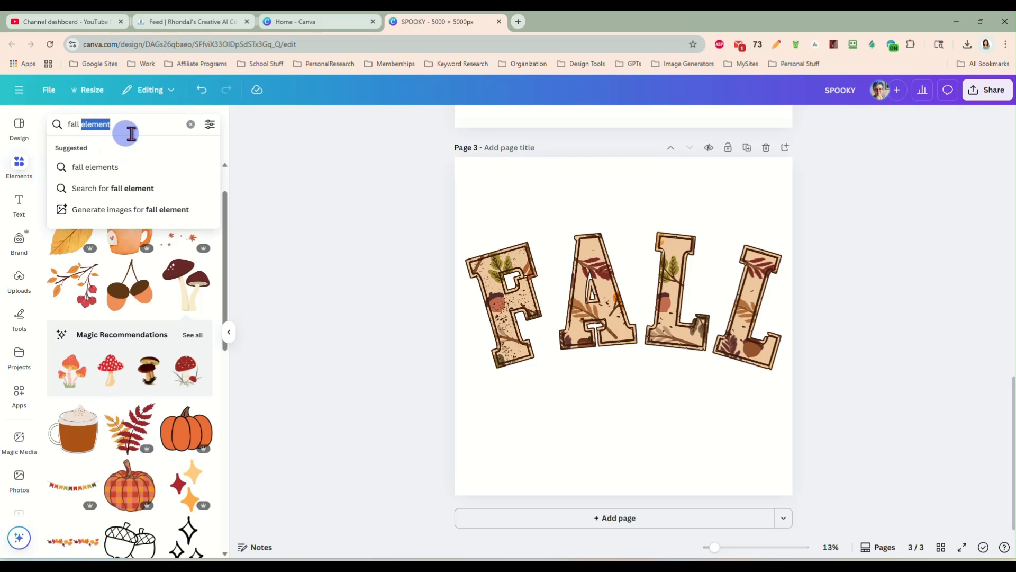
{"action": "type", "text": "bow"}
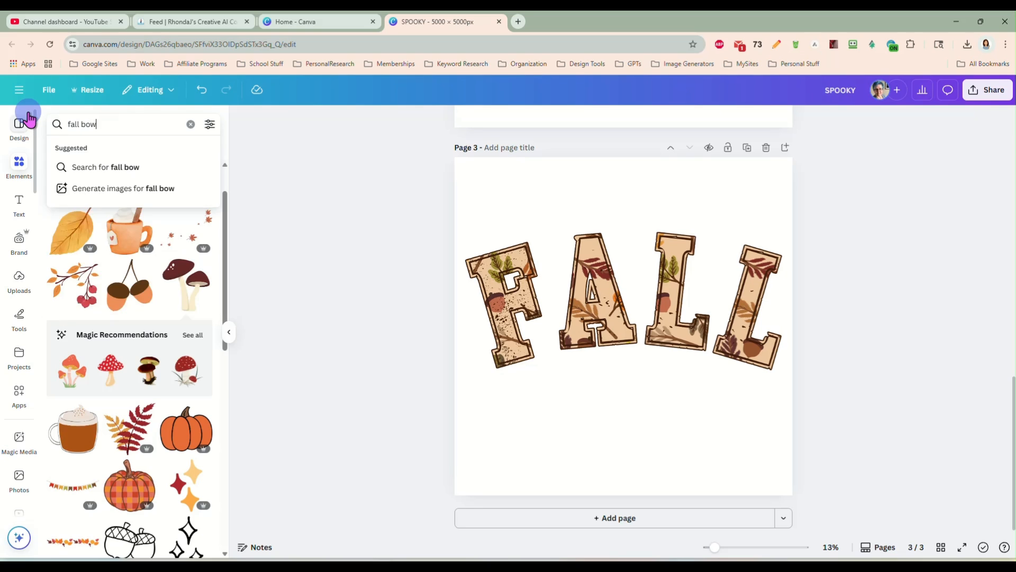
{"action": "key", "text": "Return"}
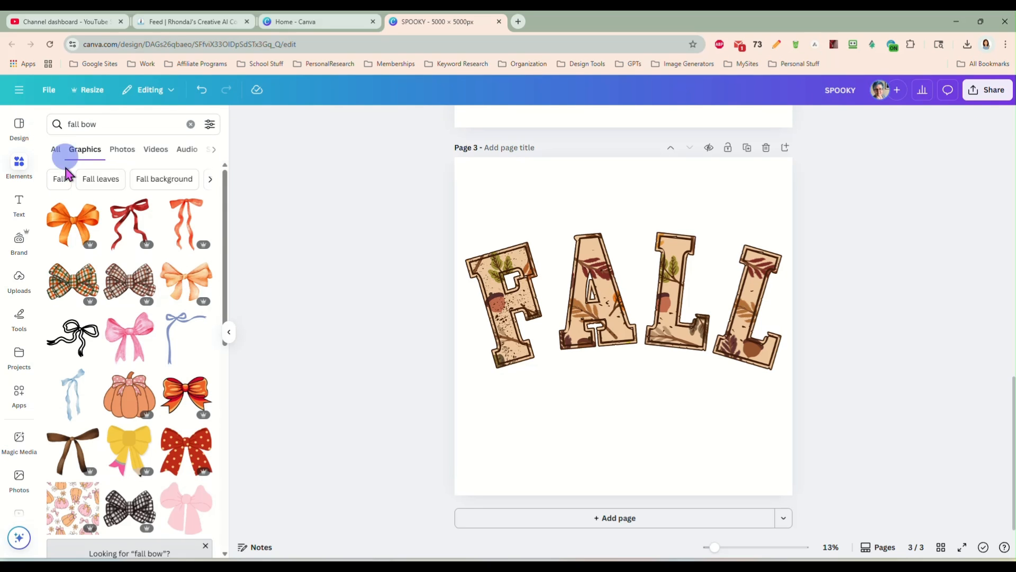
Try the peach watercolor bow, reduced in size, below the middle of the FALL lettering and delete it
{"action": "left_click", "coordinate": [183, 280]}
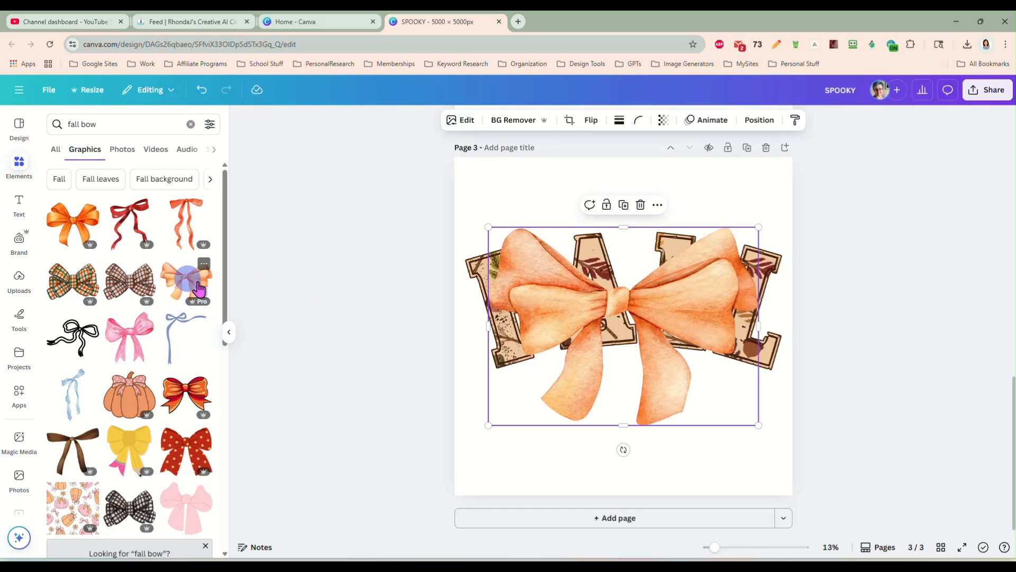
{"action": "left_click_drag", "start_coordinate": [620, 293], "coordinate": [626, 344]}
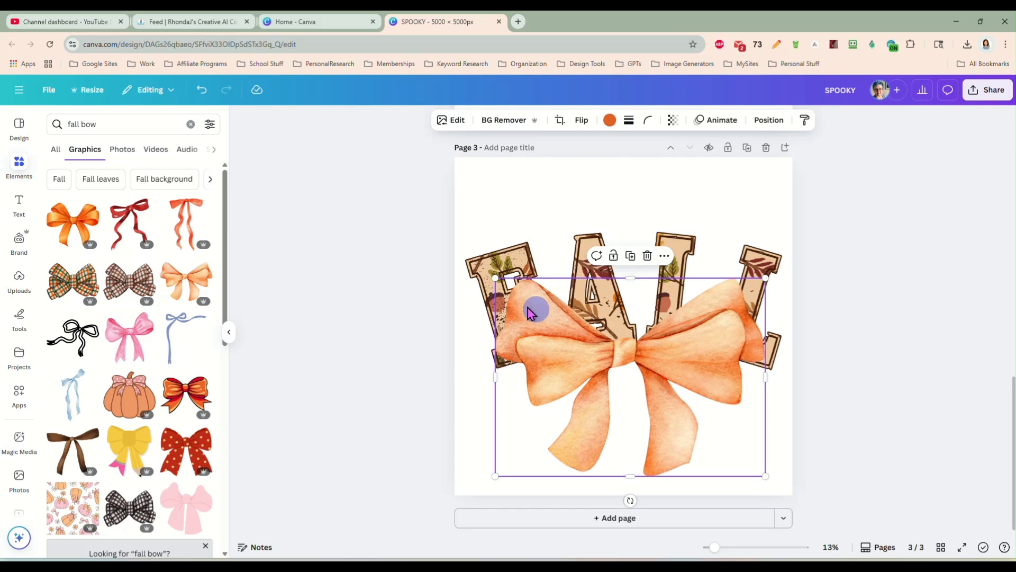
{"action": "left_click_drag", "start_coordinate": [493, 278], "coordinate": [631, 375]}
{"action": "left_click_drag", "start_coordinate": [697, 417], "coordinate": [632, 356]}
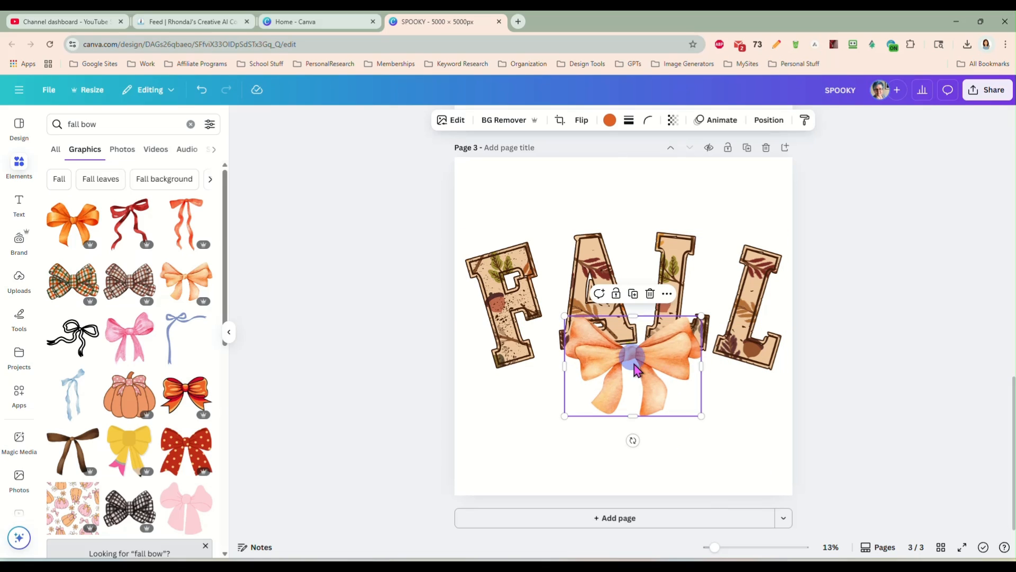
{"action": "key", "text": "Delete"}
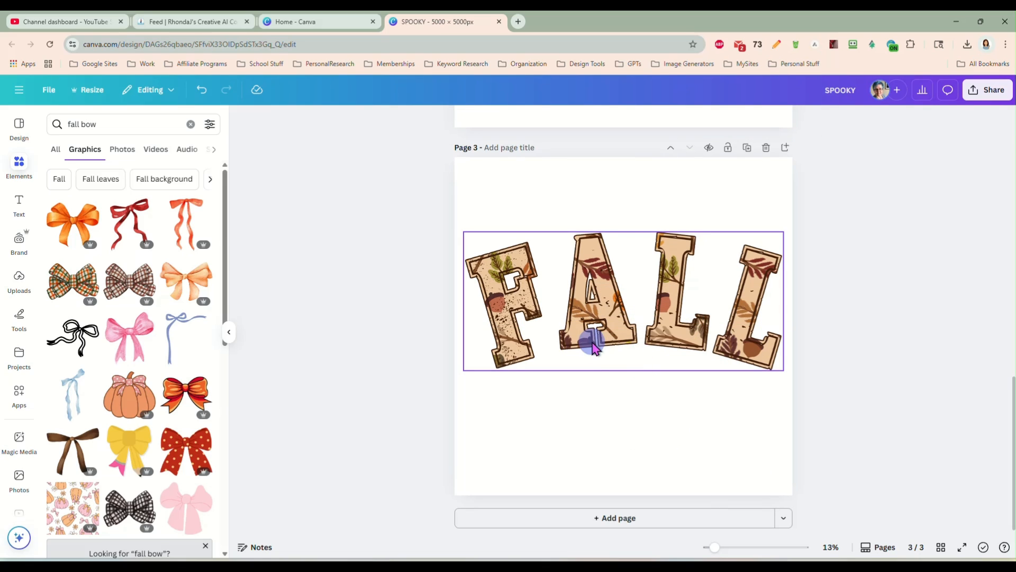
Add a subheading reading "Happy" to page 3 and place it above the F of the FALL lettering
{"action": "scroll", "coordinate": [394, 267], "scroll_direction": "up", "scroll_amount": 4}
{"action": "left_click", "coordinate": [19, 204]}
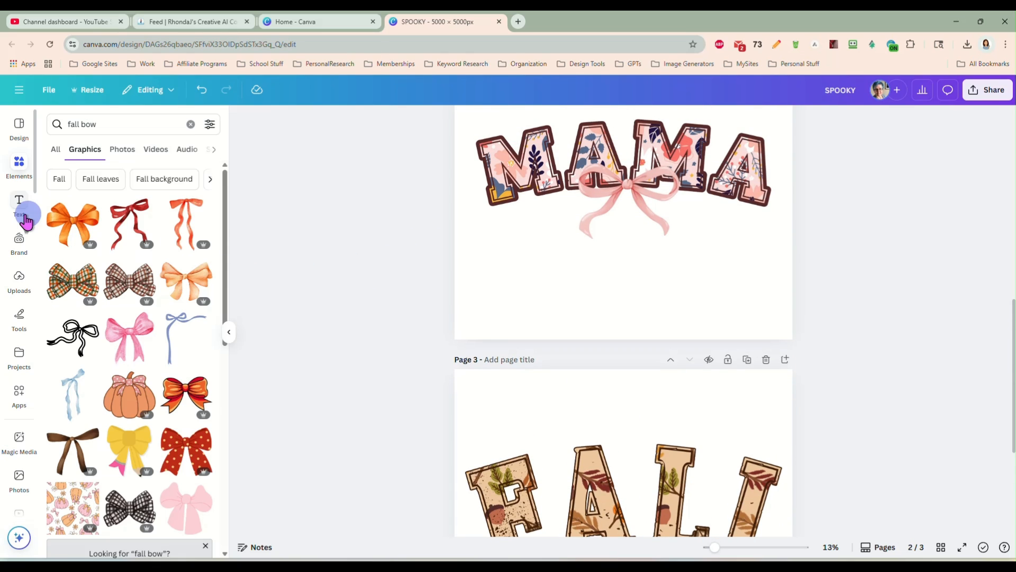
{"action": "scroll", "coordinate": [535, 347], "scroll_direction": "down", "scroll_amount": 3}
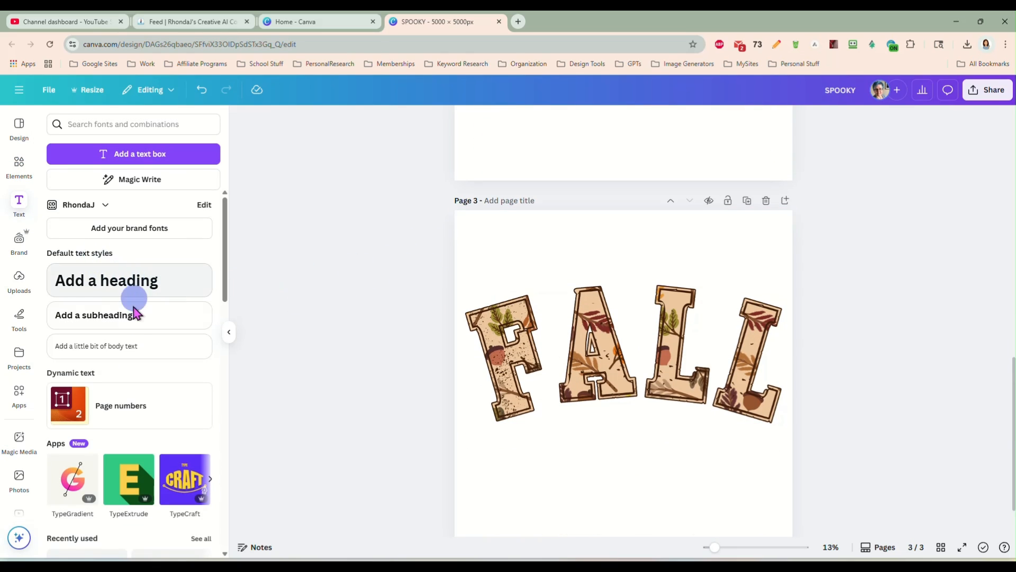
{"action": "left_click", "coordinate": [135, 323]}
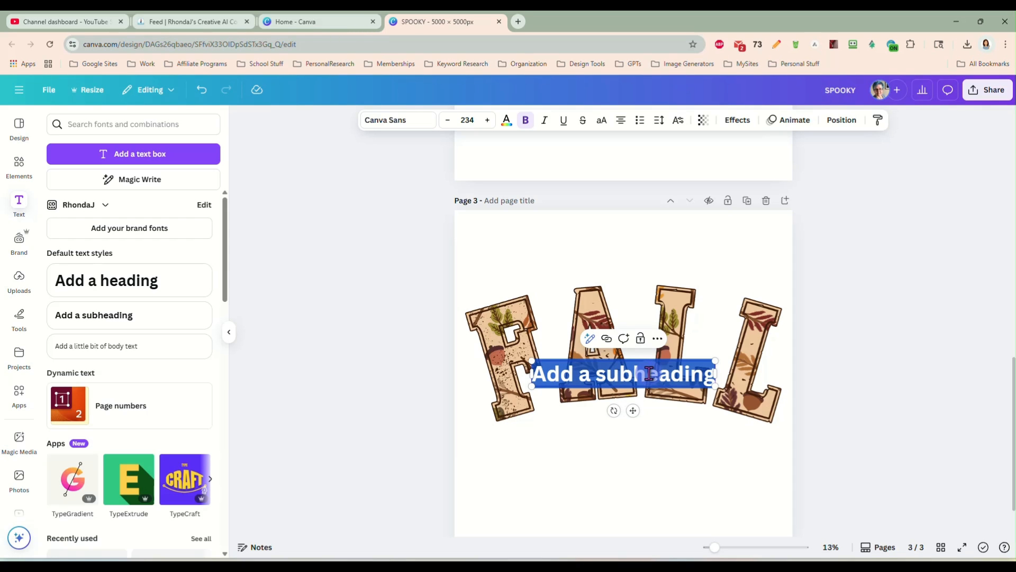
{"action": "type", "text": "Happy"}
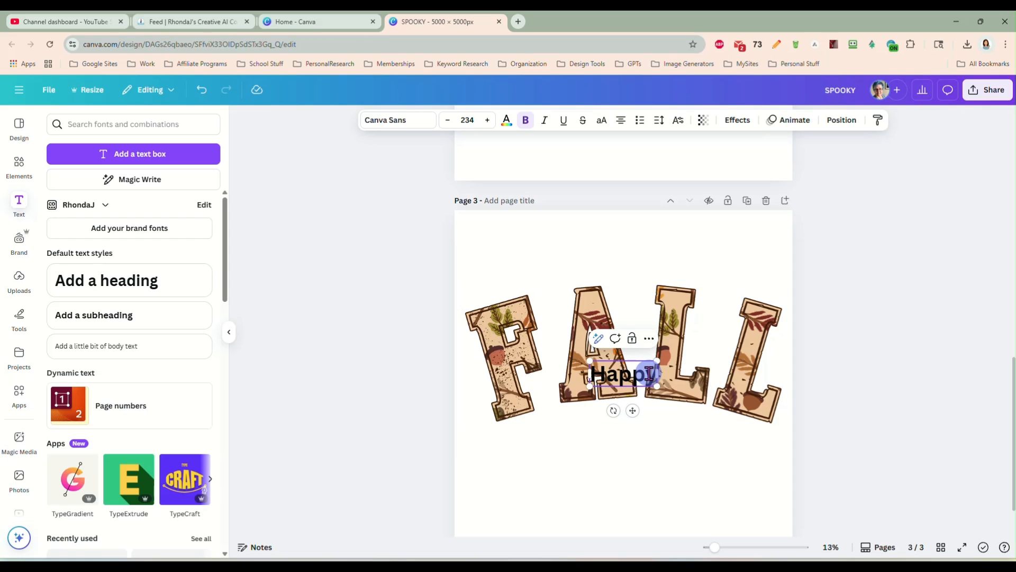
{"action": "left_click_drag", "start_coordinate": [607, 381], "coordinate": [539, 302]}
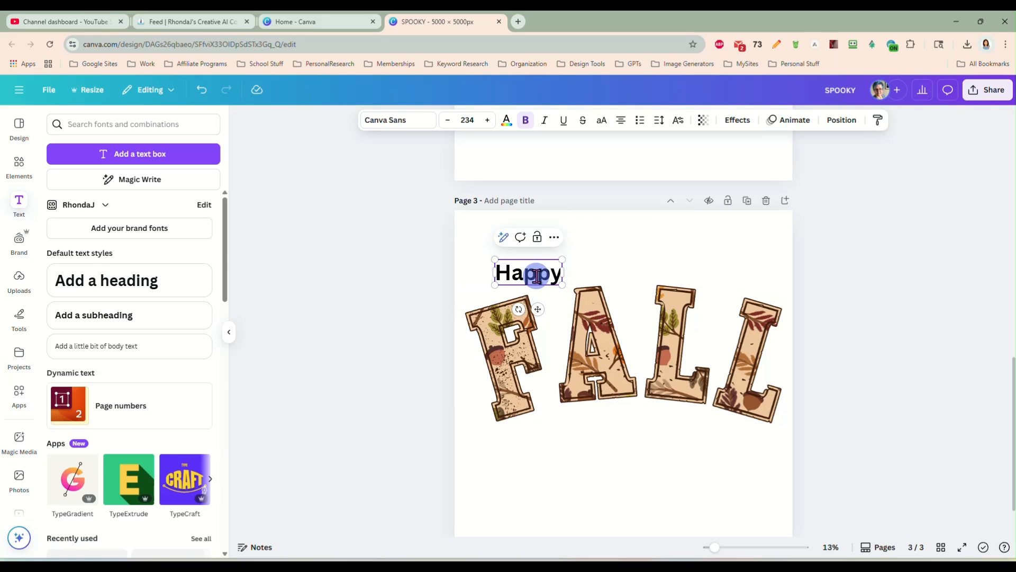
Duplicate the "Happy" text and place the copy beneath the last two letters of FALL
{"action": "key", "text": "ctrl+d"}
{"action": "left_click", "coordinate": [672, 154]}
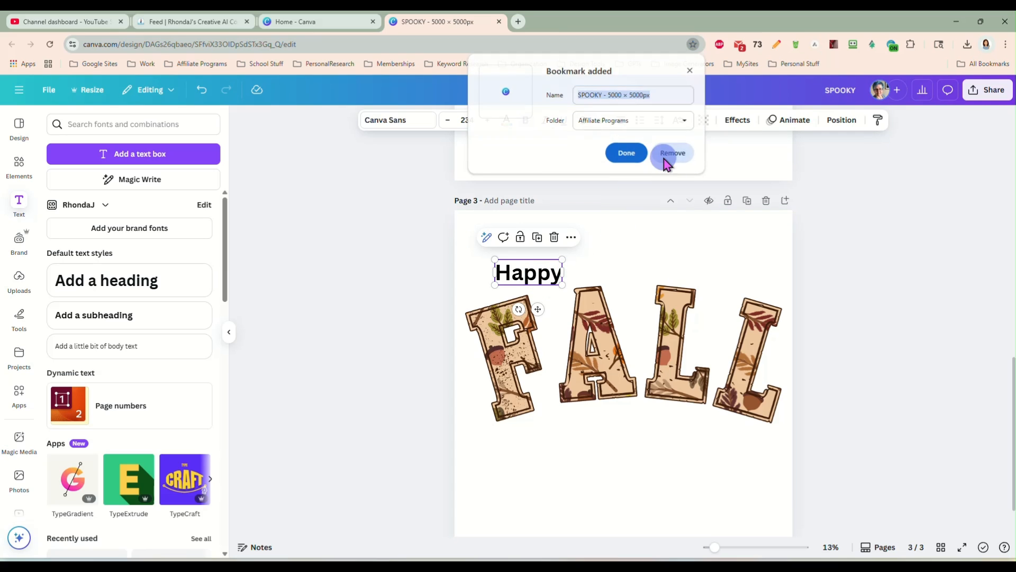
{"action": "left_click", "coordinate": [543, 275]}
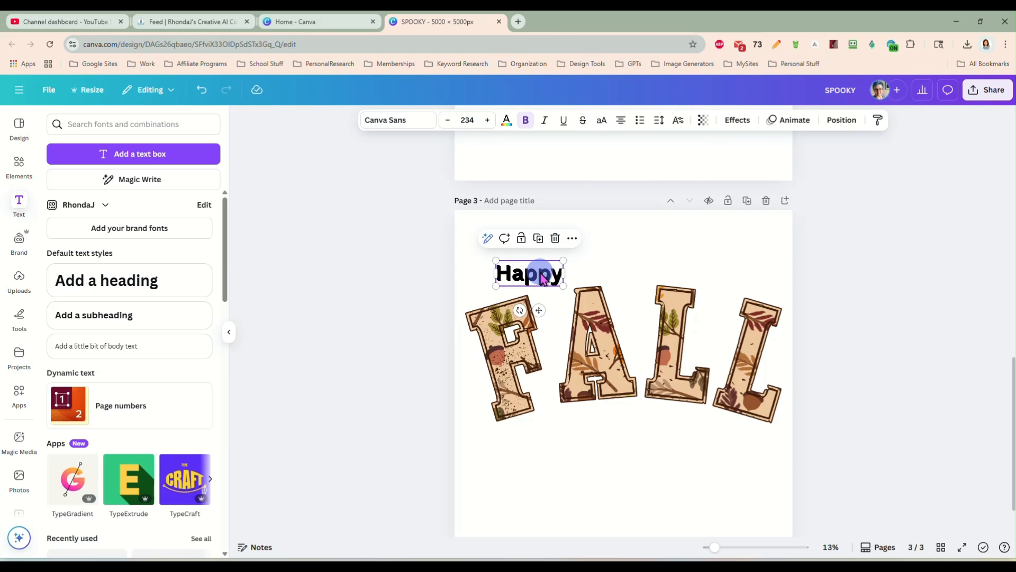
{"action": "left_click_drag", "start_coordinate": [540, 278], "coordinate": [705, 429]}
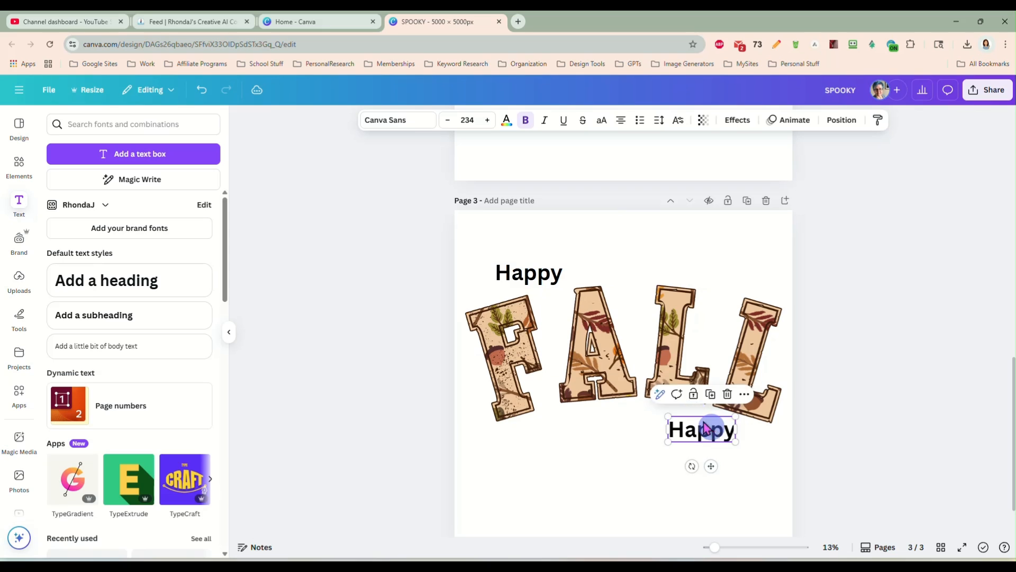
Set the upper "Happy" text to the uploaded College Duo Regular font and change its wording to lowercase "happy"
{"action": "double_click", "coordinate": [542, 272]}
{"action": "left_click", "coordinate": [404, 124]}
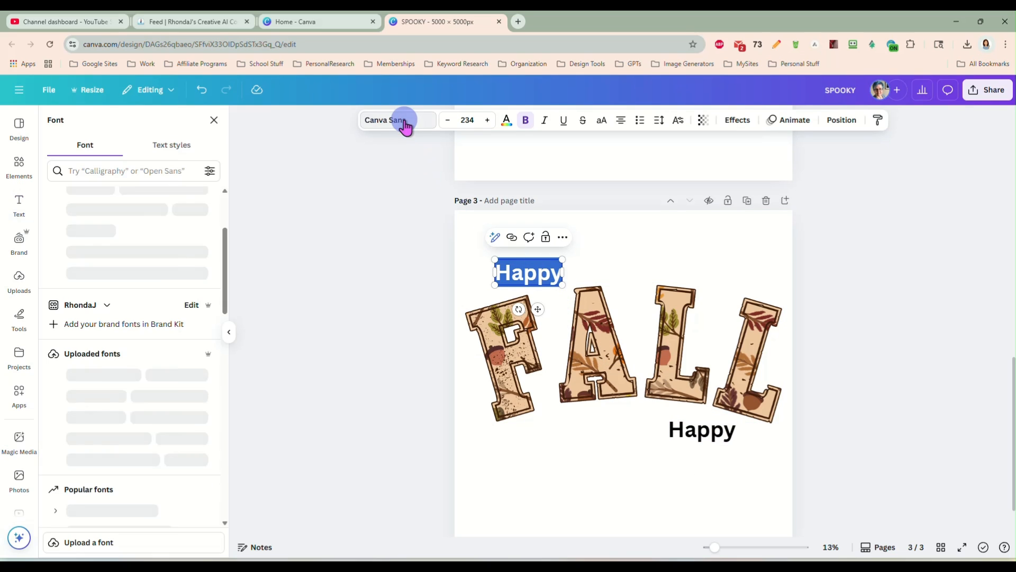
{"action": "scroll", "coordinate": [118, 347], "scroll_direction": "down", "scroll_amount": 1}
{"action": "scroll", "coordinate": [117, 346], "scroll_direction": "down", "scroll_amount": 1}
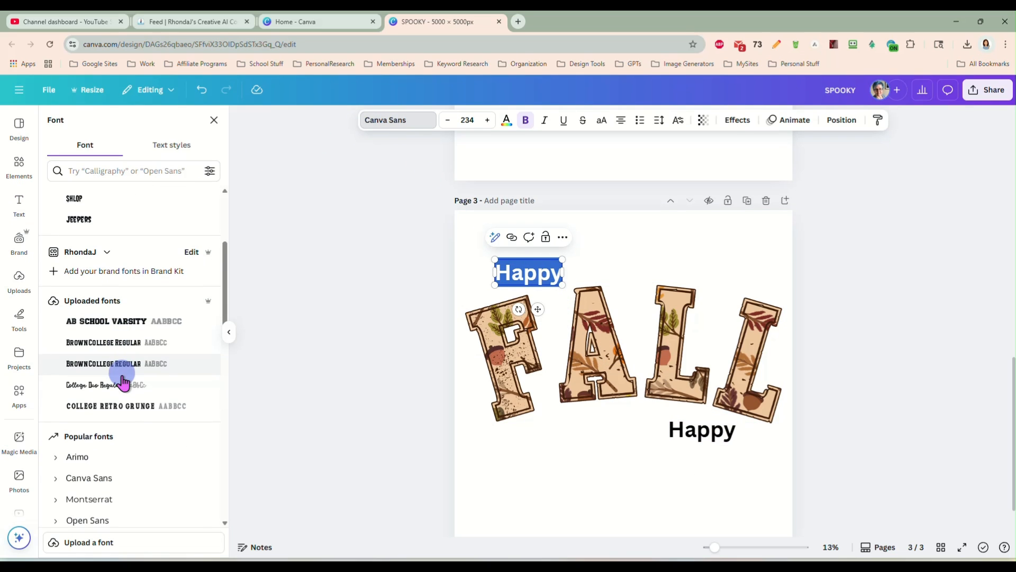
{"action": "left_click", "coordinate": [79, 385]}
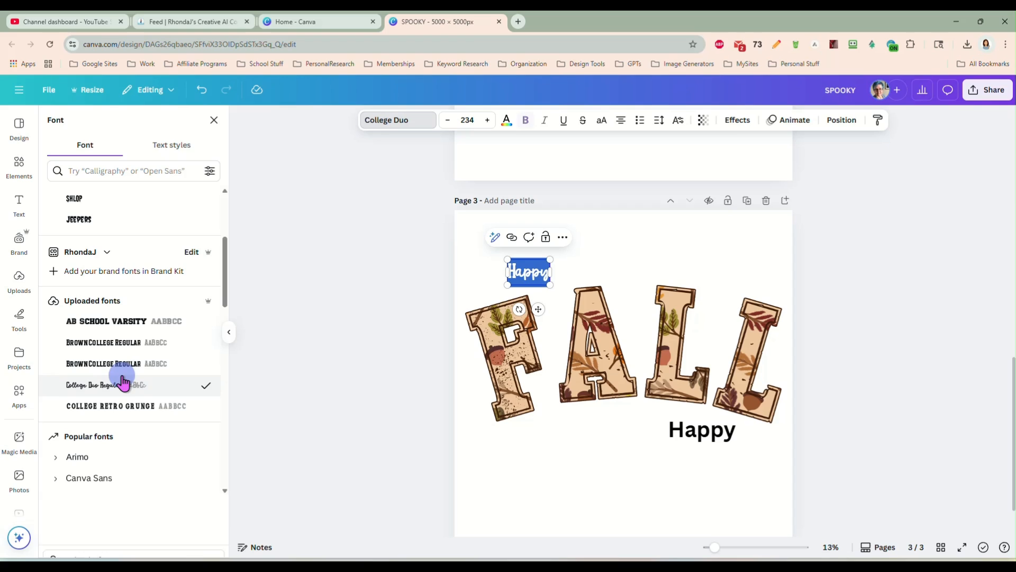
{"action": "left_click", "coordinate": [525, 271]}
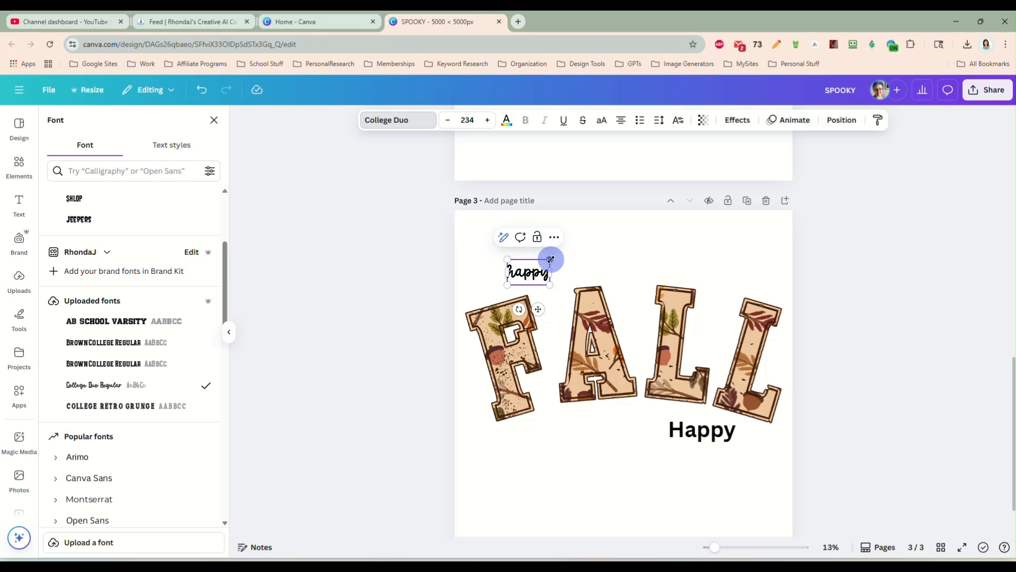
Enlarge the script "happy" text above the FALL lettering to a font size of about 403
{"action": "left_click_drag", "start_coordinate": [550, 260], "coordinate": [650, 245]}
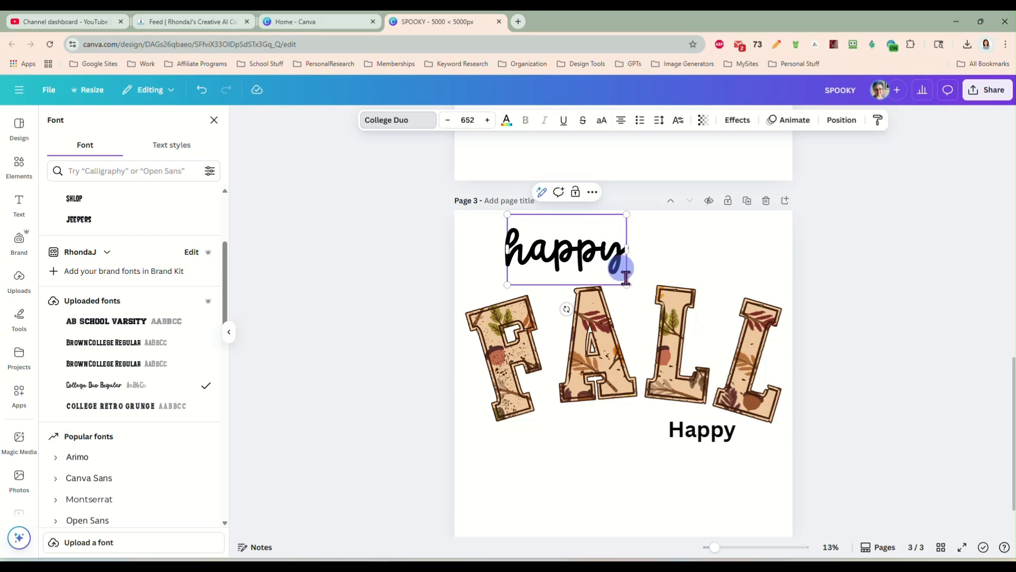
{"action": "left_click_drag", "start_coordinate": [625, 283], "coordinate": [580, 257]}
{"action": "left_click", "coordinate": [547, 236]}
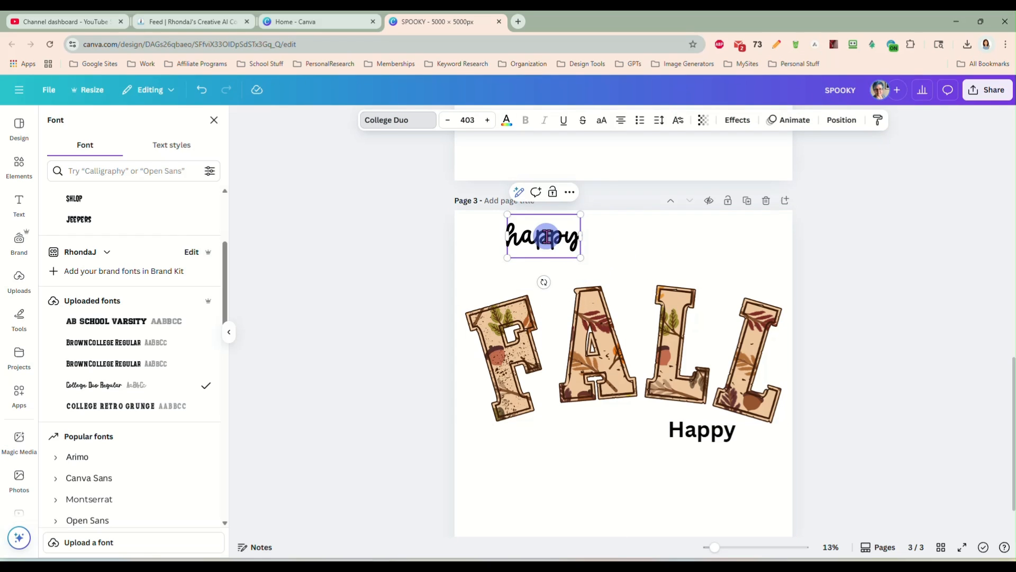
Move the script "happy" text down to just above the F of FALL and replace the lower "Happy" wording with "ya'll"
{"action": "left_click", "coordinate": [544, 245]}
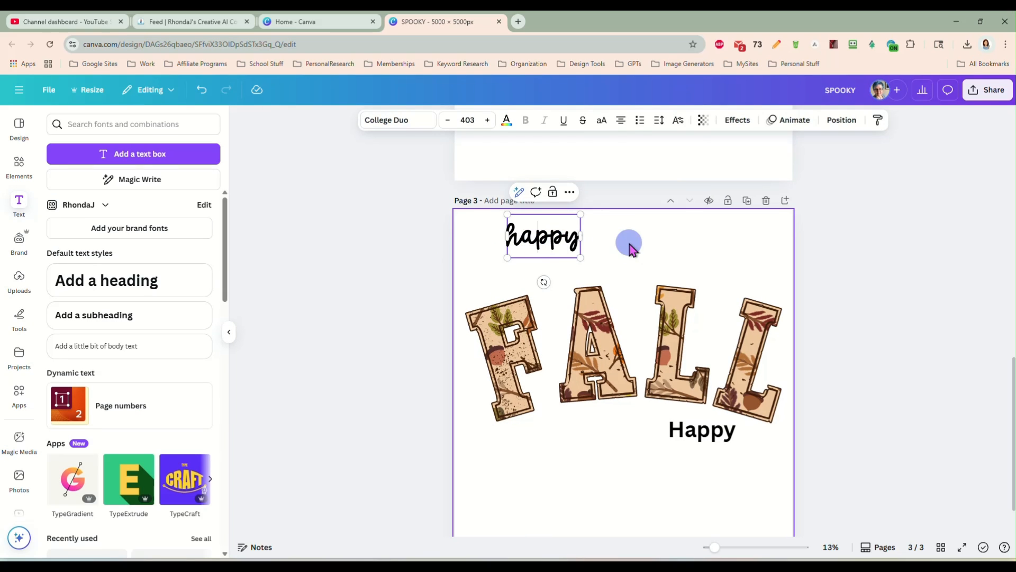
{"action": "left_click_drag", "start_coordinate": [545, 234], "coordinate": [534, 280]}
{"action": "left_click", "coordinate": [704, 429]}
{"action": "left_click", "coordinate": [704, 430]}
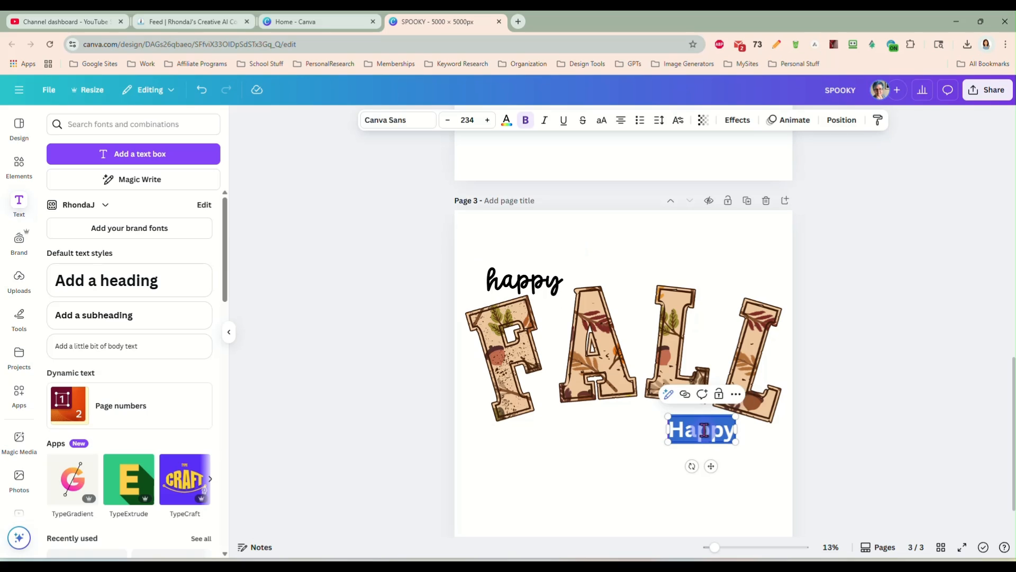
{"action": "key", "text": "BackSpace"}
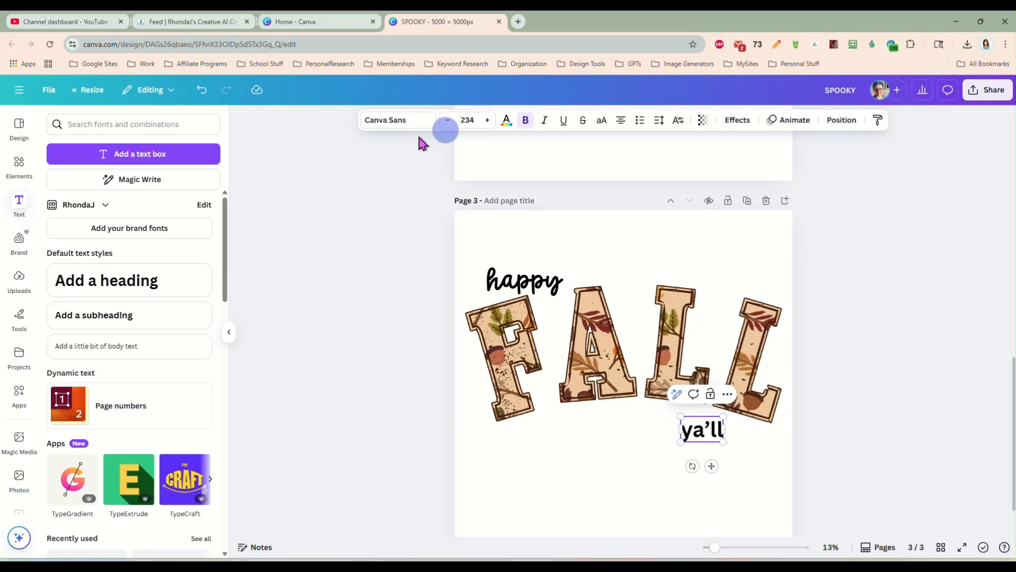
Restyle "ya'll" in the uploaded College Duo Regular font at size 500 and position it just beneath the third letter of FALL
{"action": "left_click", "coordinate": [380, 127]}
{"action": "left_click", "coordinate": [106, 386]}
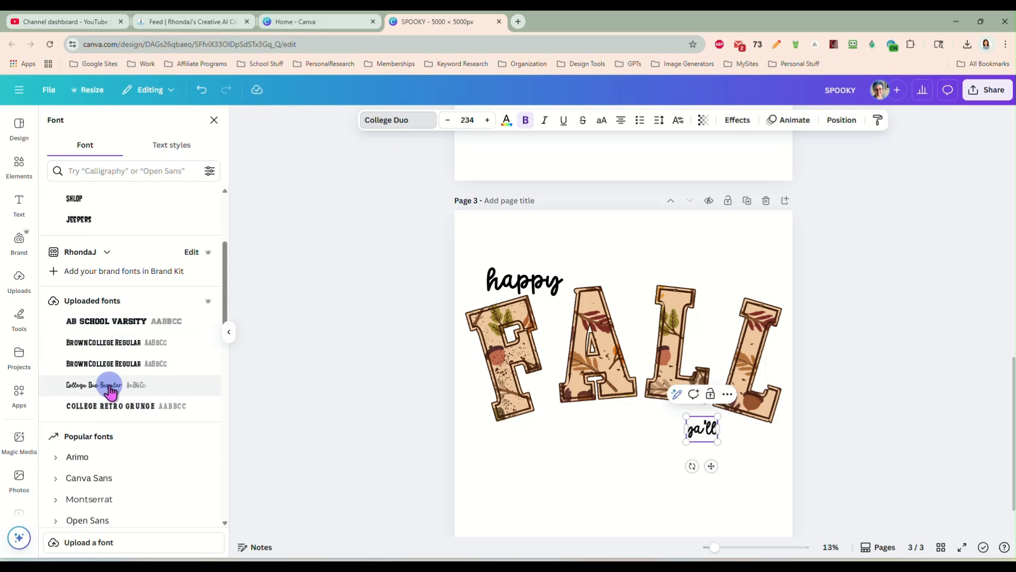
{"action": "left_click_drag", "start_coordinate": [687, 418], "coordinate": [650, 388]}
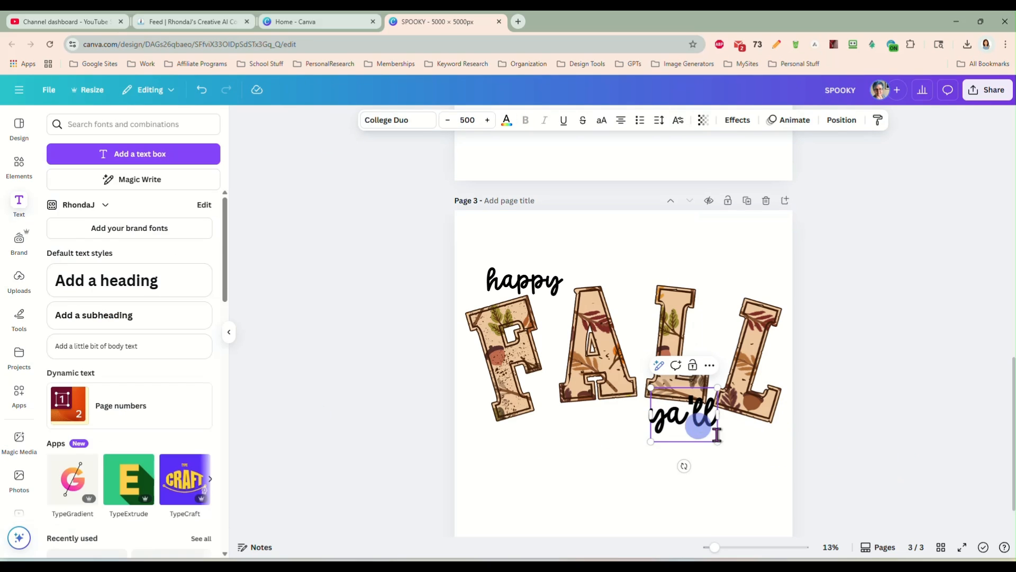
{"action": "left_click", "coordinate": [815, 453]}
{"action": "mouse_move", "coordinate": [694, 416]}
{"action": "left_mouse_down"}
{"action": "mouse_move", "coordinate": [709, 423]}
{"action": "mouse_move", "coordinate": [700, 428]}
{"action": "left_mouse_up"}
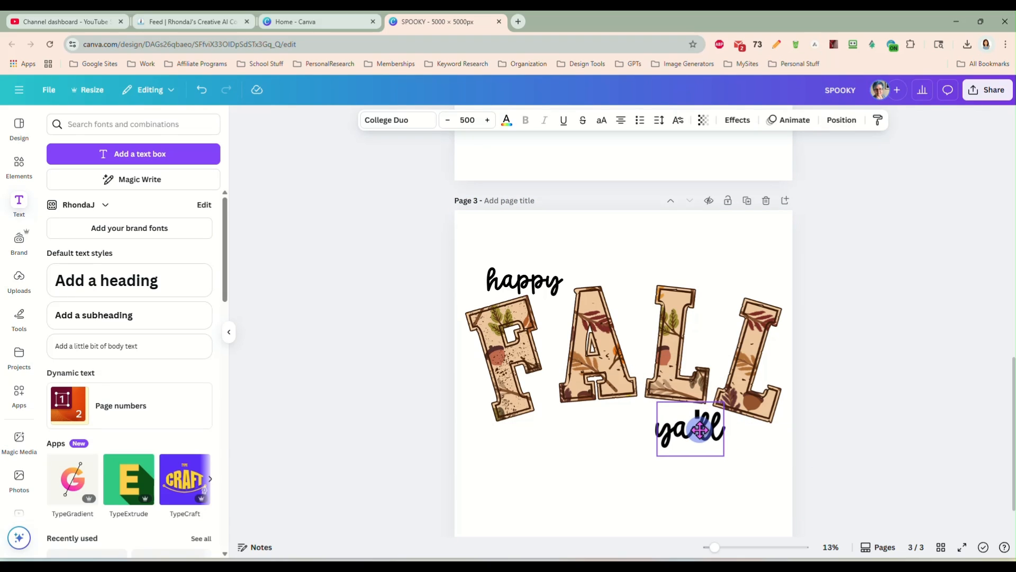
{"action": "left_click", "coordinate": [831, 394]}
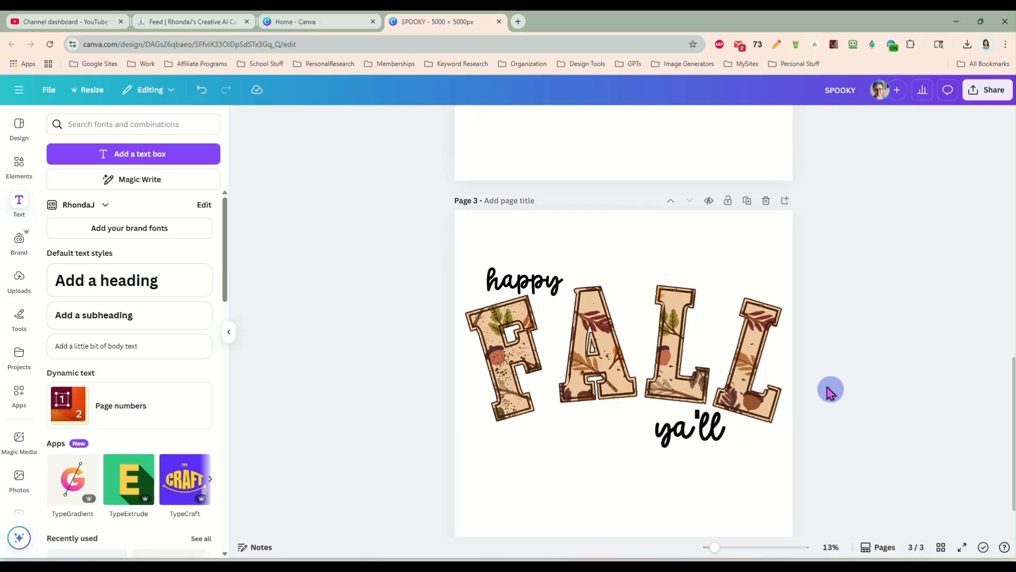
Search the fonts for "scrip" and set the "happy" text to Playlist Script
{"action": "left_click", "coordinate": [535, 284]}
{"action": "double_click", "coordinate": [535, 285]}
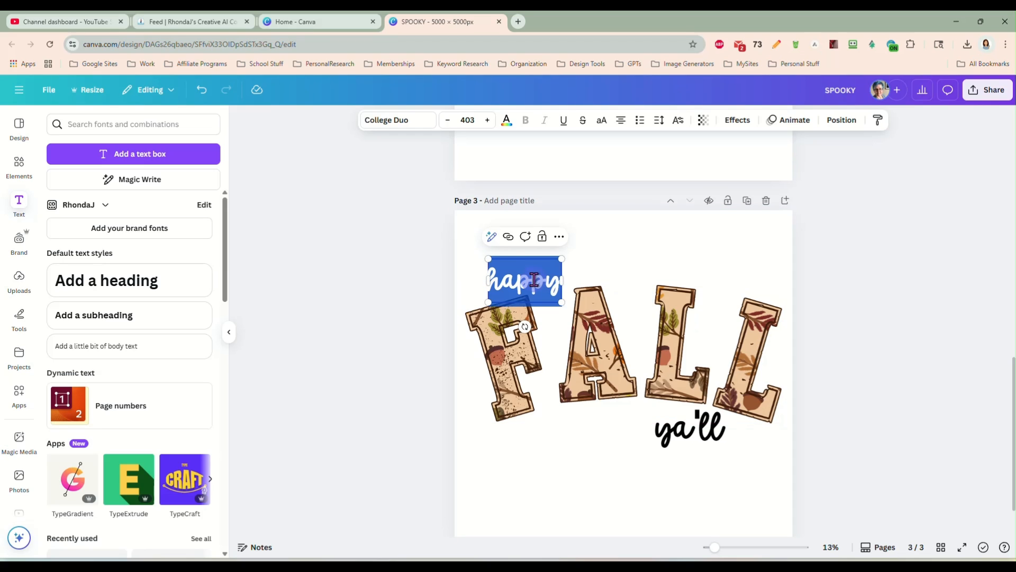
{"action": "left_click", "coordinate": [401, 120]}
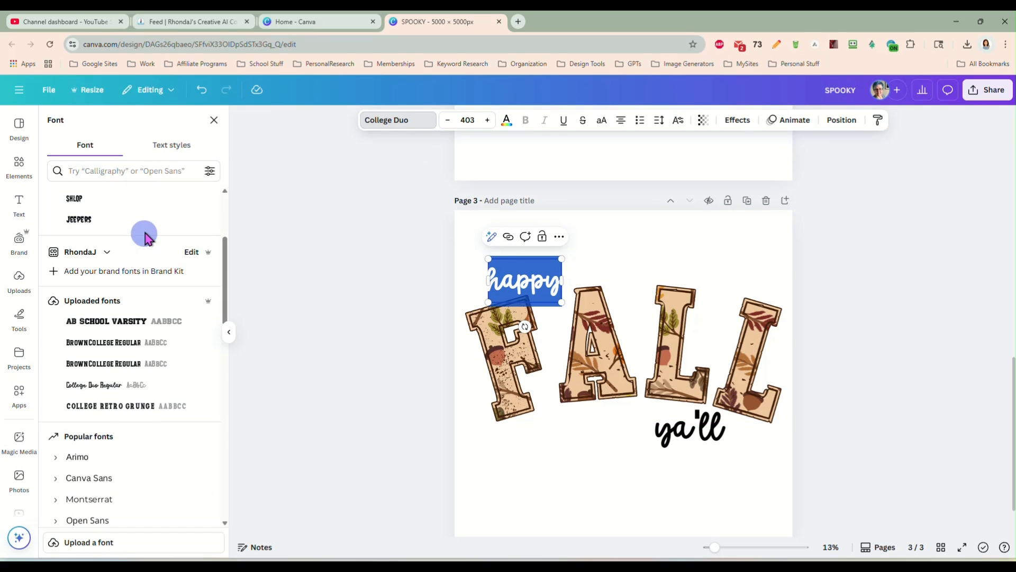
{"action": "left_click", "coordinate": [138, 173]}
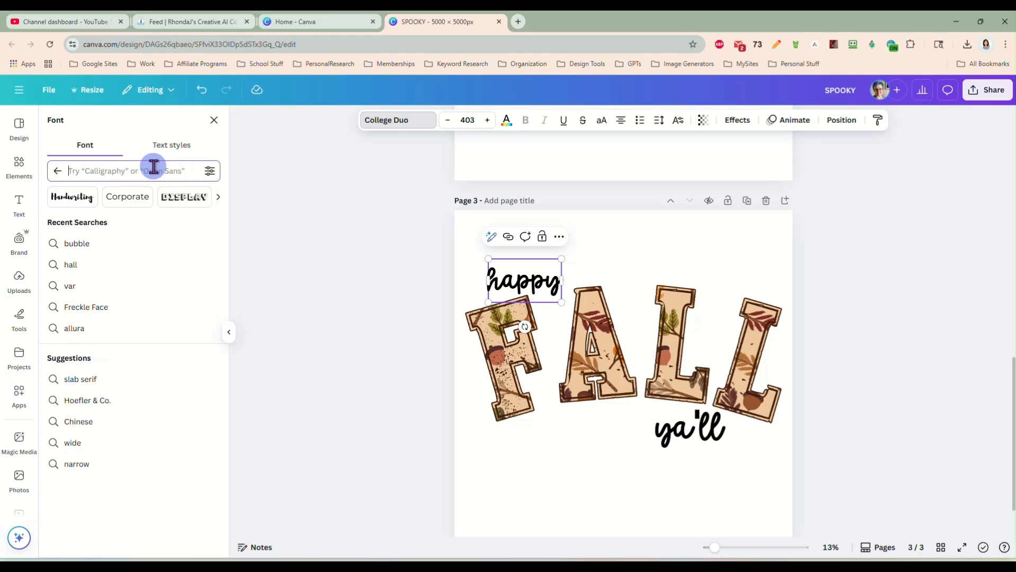
{"action": "type", "text": "scrip"}
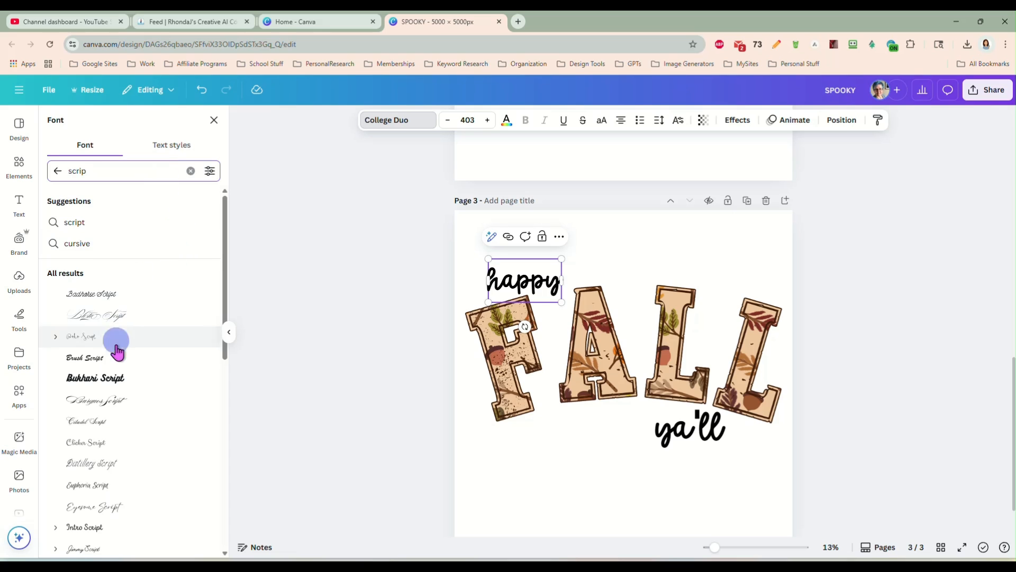
{"action": "scroll", "coordinate": [154, 375], "scroll_direction": "down", "scroll_amount": 3}
{"action": "scroll", "coordinate": [150, 355], "scroll_direction": "down", "scroll_amount": 1}
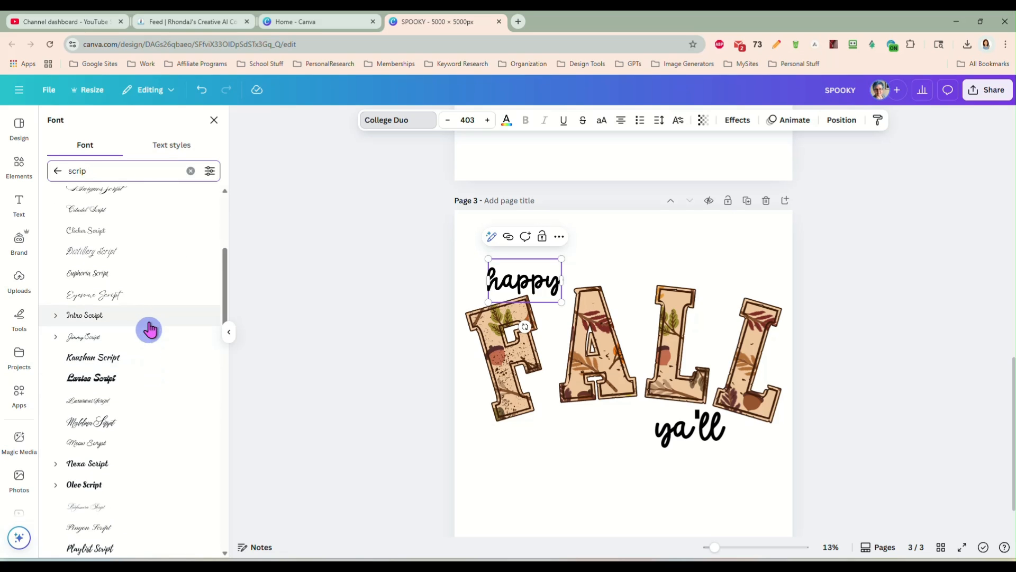
{"action": "scroll", "coordinate": [151, 328], "scroll_direction": "down", "scroll_amount": 4}
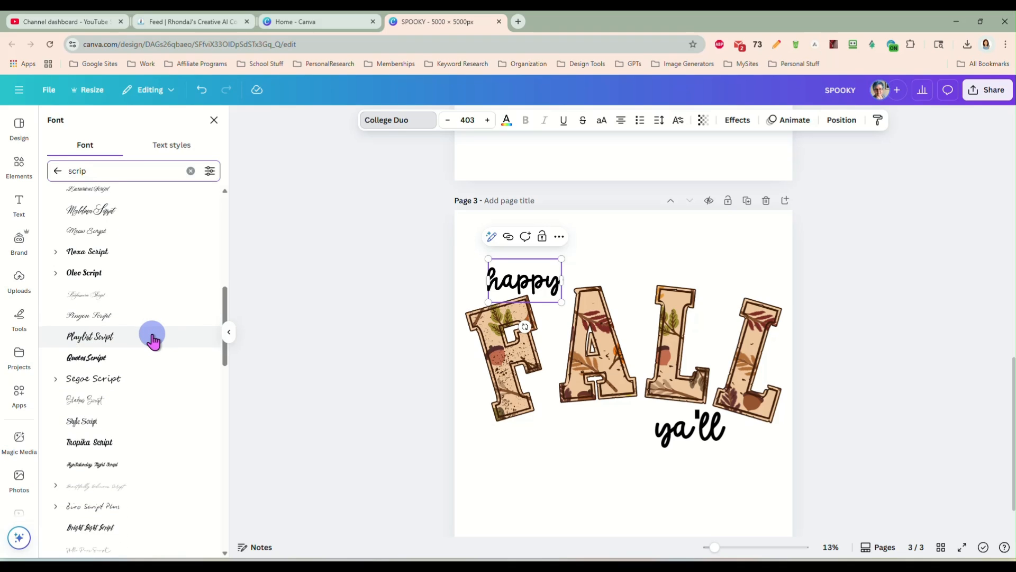
{"action": "left_click", "coordinate": [153, 338]}
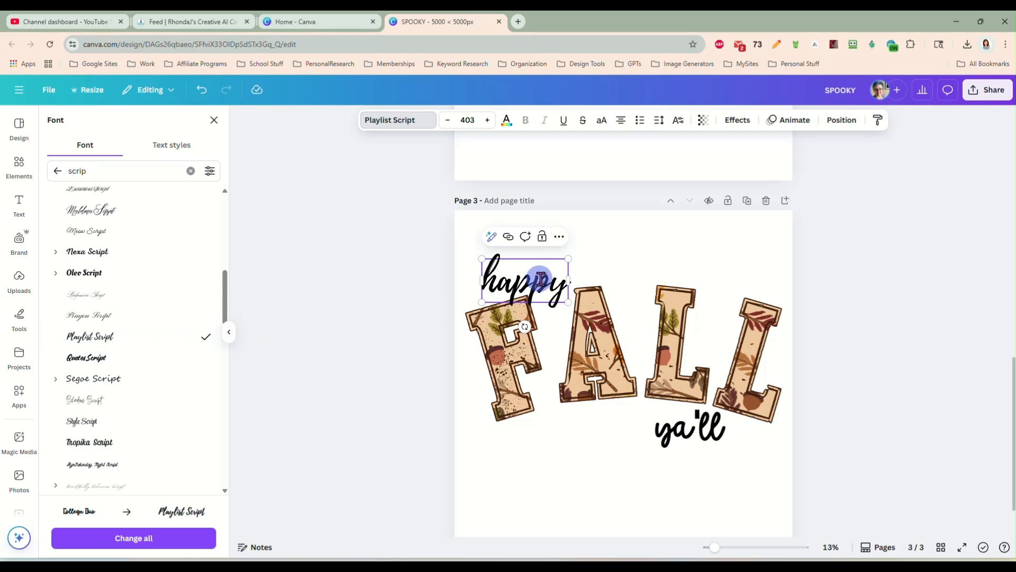
Set the "ya'll" text to Playlist Script and shrink it to a font size of about 350
{"action": "left_click", "coordinate": [688, 429]}
{"action": "double_click", "coordinate": [688, 429]}
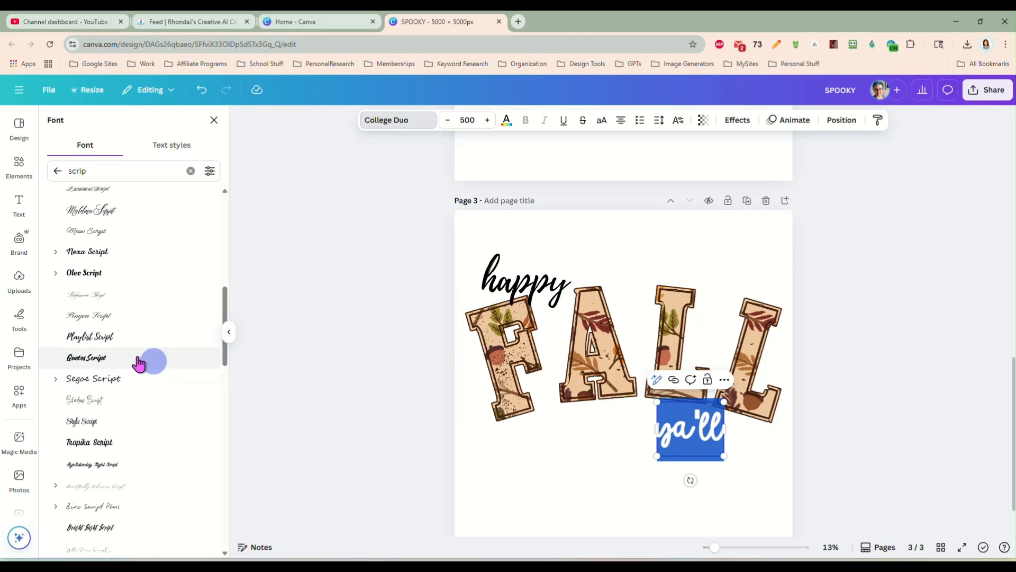
{"action": "left_click", "coordinate": [144, 337]}
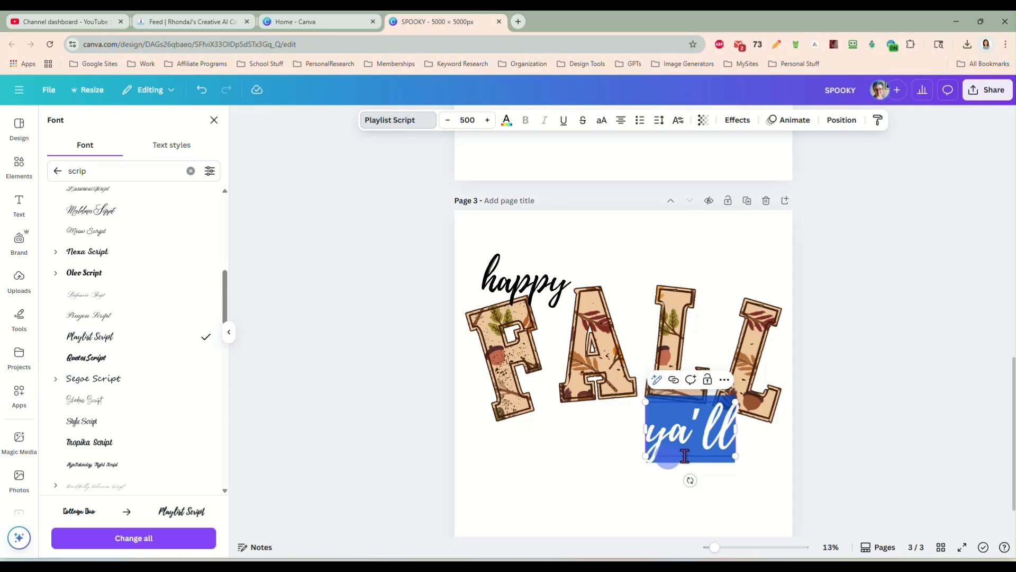
{"action": "left_click_drag", "start_coordinate": [732, 454], "coordinate": [709, 442]}
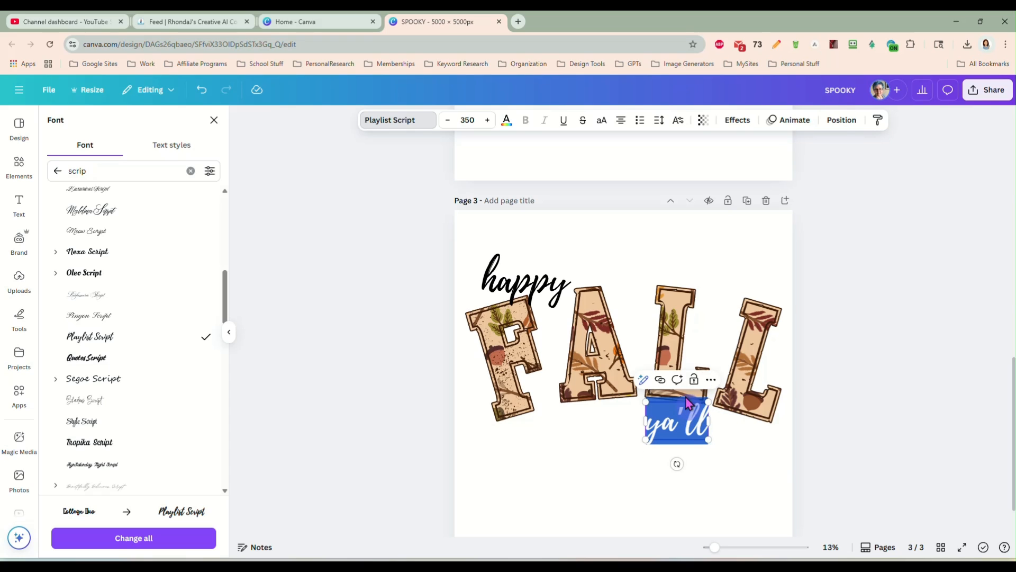
Reposition "happy" slightly higher above the F and A, and "ya'll" slightly lower beneath the third letter of FALL
{"action": "left_click", "coordinate": [525, 271]}
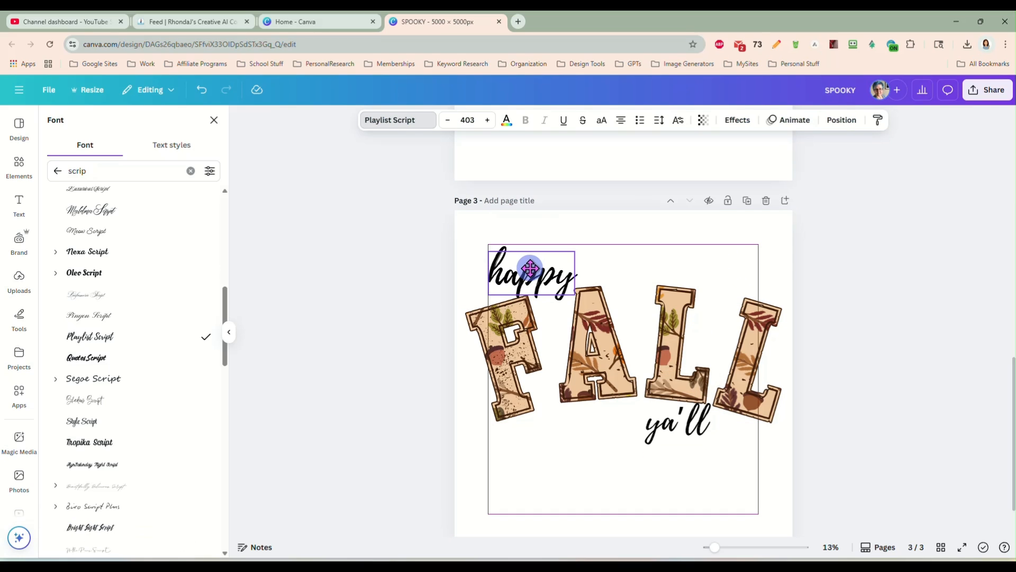
{"action": "mouse_move", "coordinate": [690, 437]}
{"action": "left_mouse_down"}
{"action": "mouse_move", "coordinate": [705, 443]}
{"action": "mouse_move", "coordinate": [695, 435]}
{"action": "left_mouse_up"}
{"action": "left_click", "coordinate": [529, 272]}
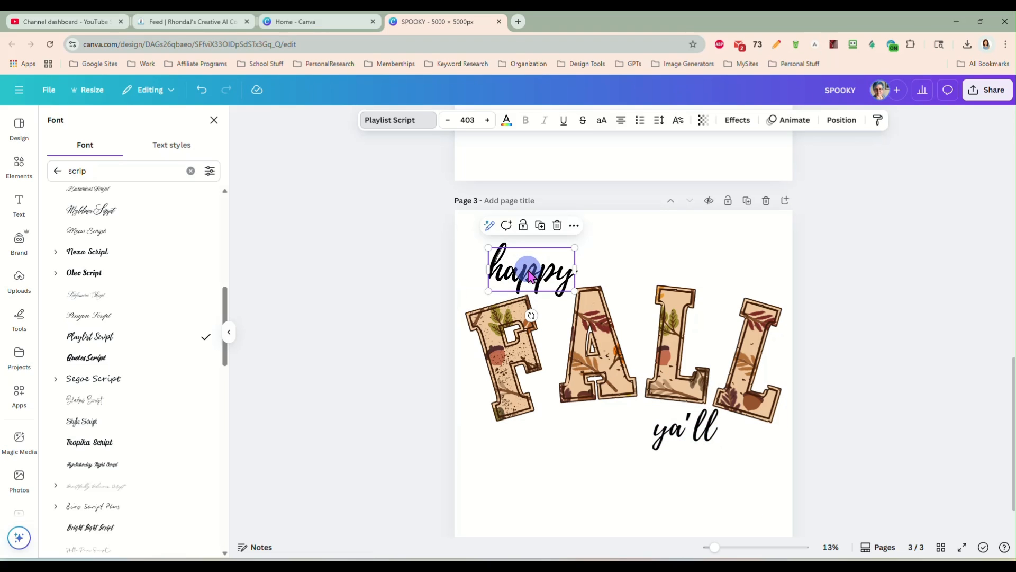
Recolor both the "happy" and "ya'll" texts with the dark reddish-brown from the photo colors
{"action": "left_click", "coordinate": [505, 122]}
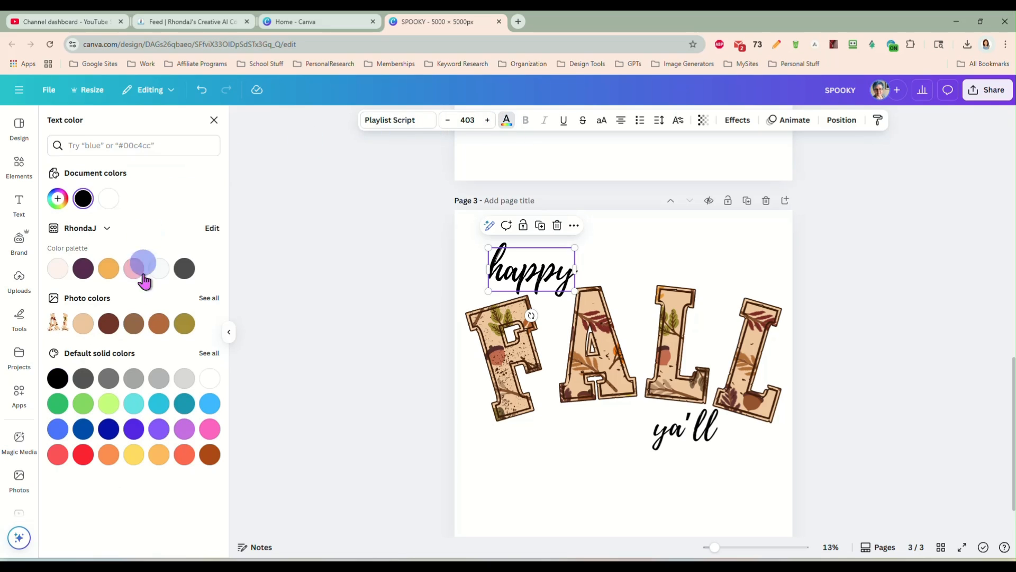
{"action": "left_click", "coordinate": [109, 324]}
{"action": "left_click", "coordinate": [689, 426]}
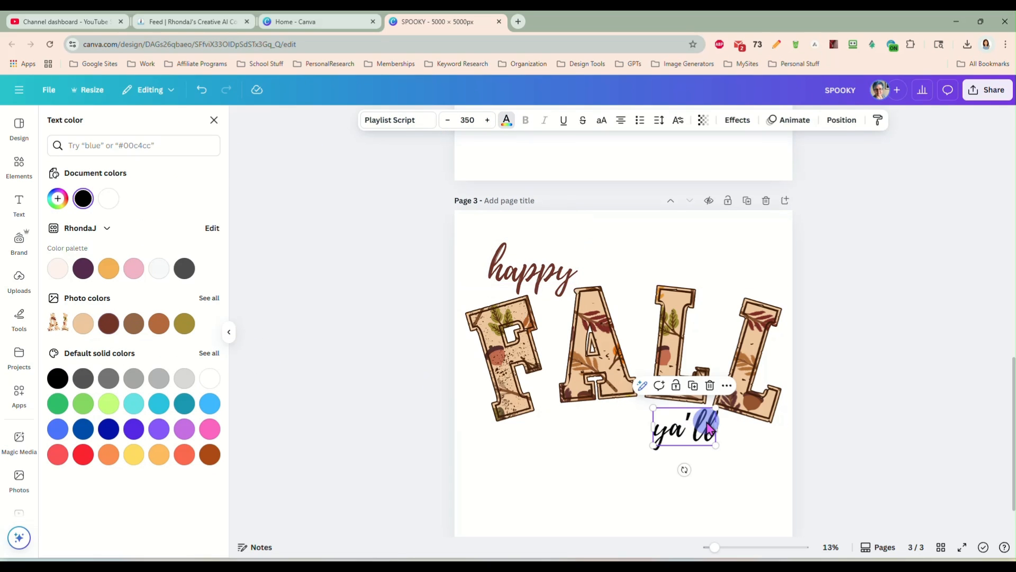
{"action": "left_click", "coordinate": [109, 324]}
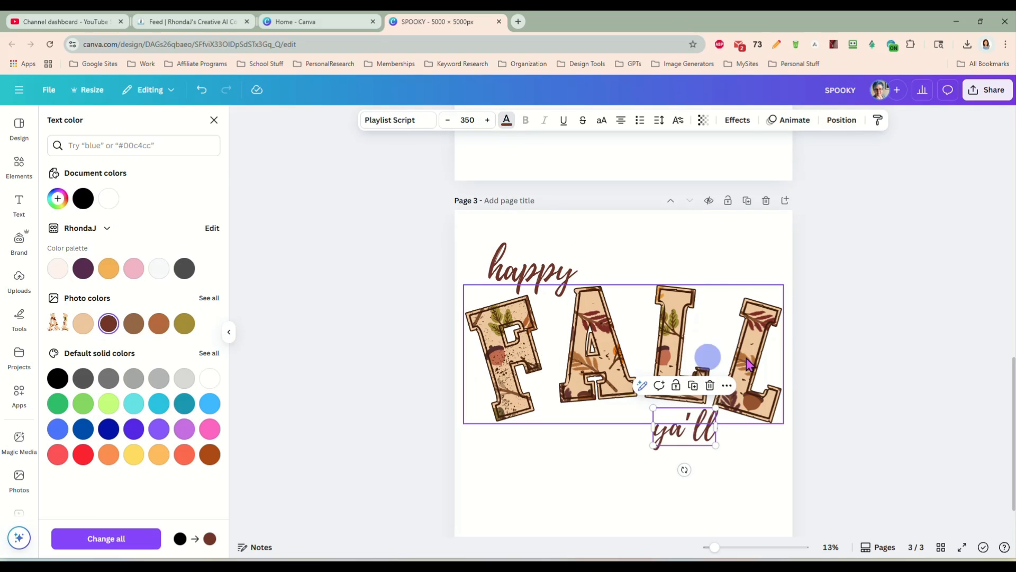
{"action": "left_click", "coordinate": [858, 340]}
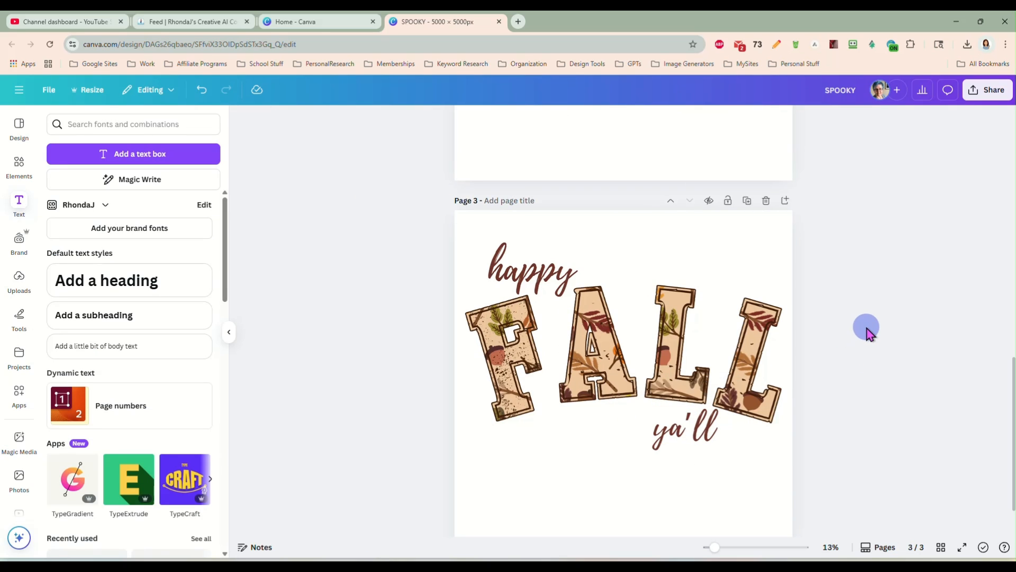
Delete the "happy" and "ya'll" texts from page 3
{"action": "mouse_move", "coordinate": [522, 268]}
{"action": "left_mouse_down"}
{"action": "mouse_move", "coordinate": [629, 266]}
{"action": "mouse_move", "coordinate": [522, 269]}
{"action": "left_mouse_up"}
{"action": "key", "text": "Delete"}
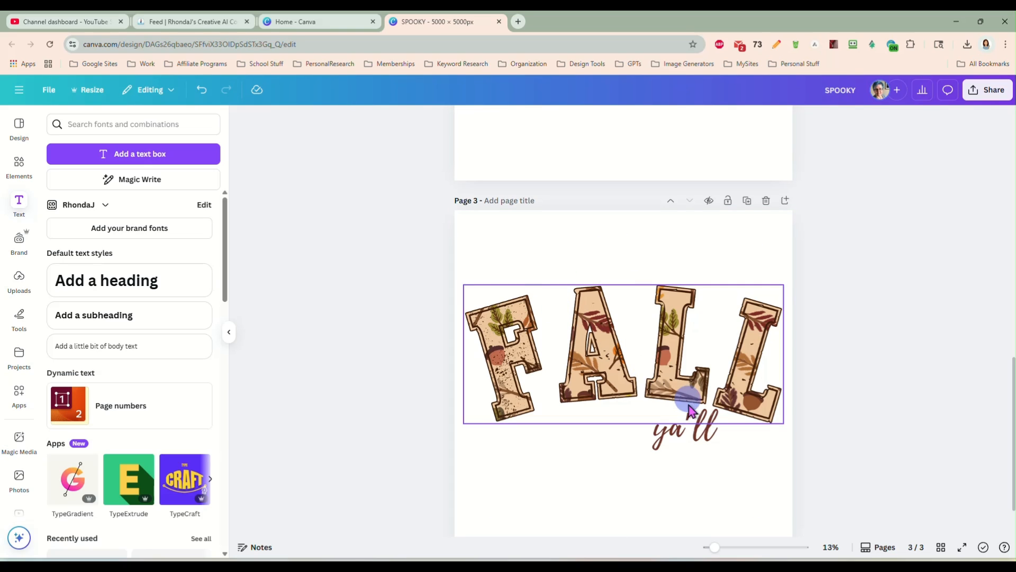
{"action": "left_click", "coordinate": [685, 430]}
{"action": "key", "text": "Delete"}
Try a brown ribbon bow graphic from the "fall bow" results, shrunk and placed at the bottom center of FALL, and remove it
{"action": "left_click", "coordinate": [13, 174]}
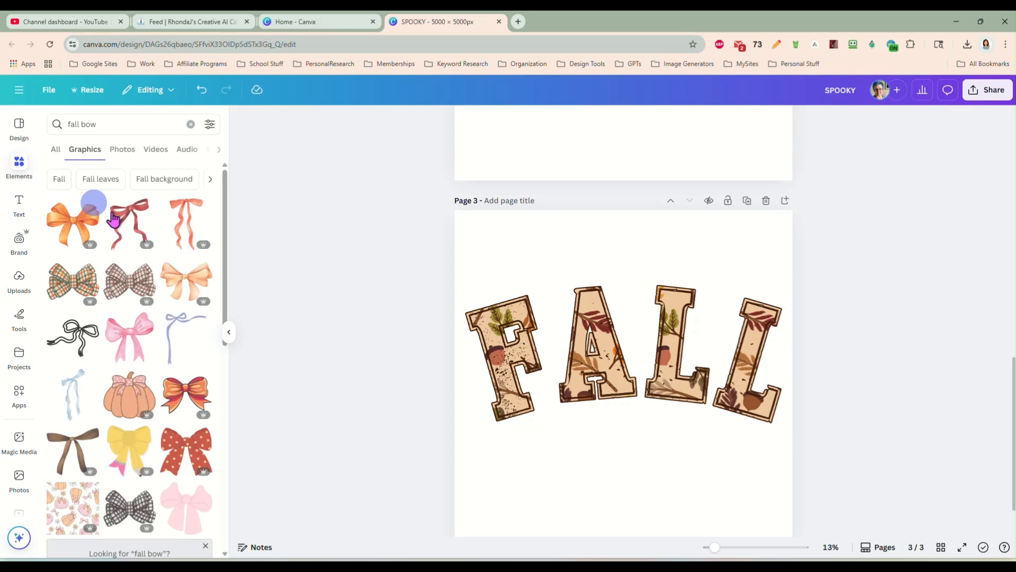
{"action": "scroll", "coordinate": [130, 289], "scroll_direction": "down", "scroll_amount": 3}
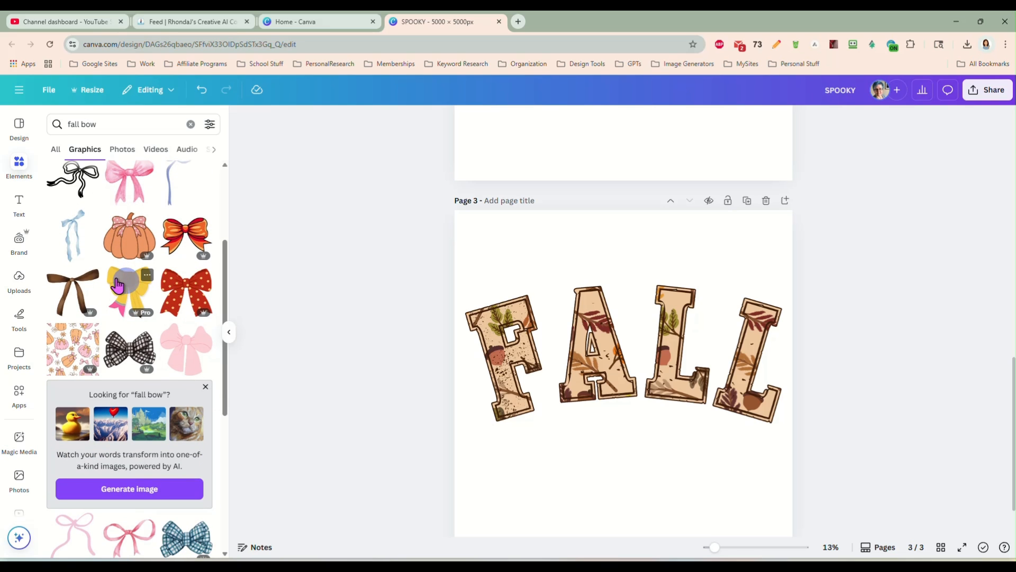
{"action": "left_click", "coordinate": [79, 290]}
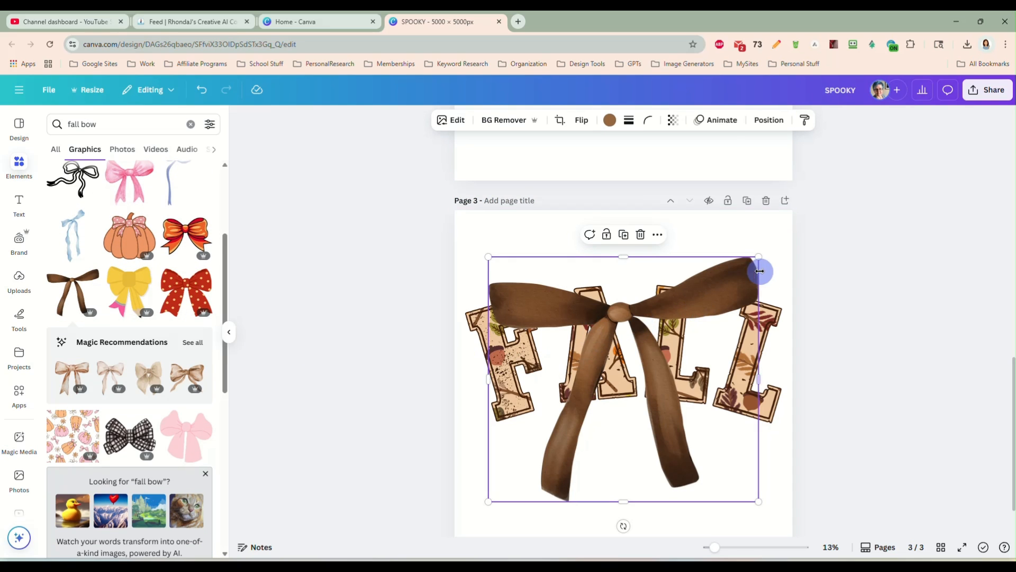
{"action": "left_click_drag", "start_coordinate": [758, 258], "coordinate": [626, 393]}
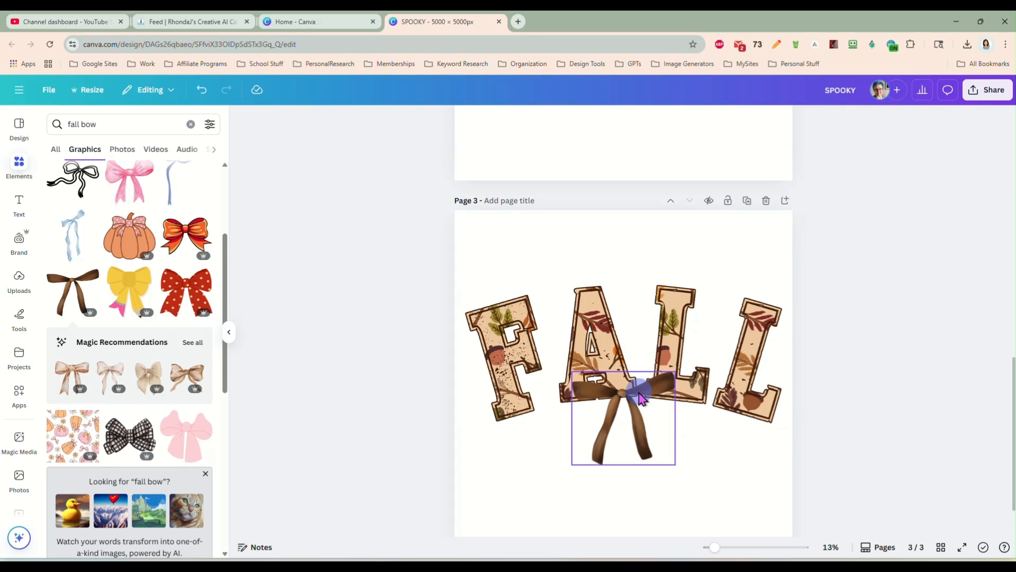
{"action": "key", "text": "Delete"}
{"action": "left_click", "coordinate": [844, 329]}
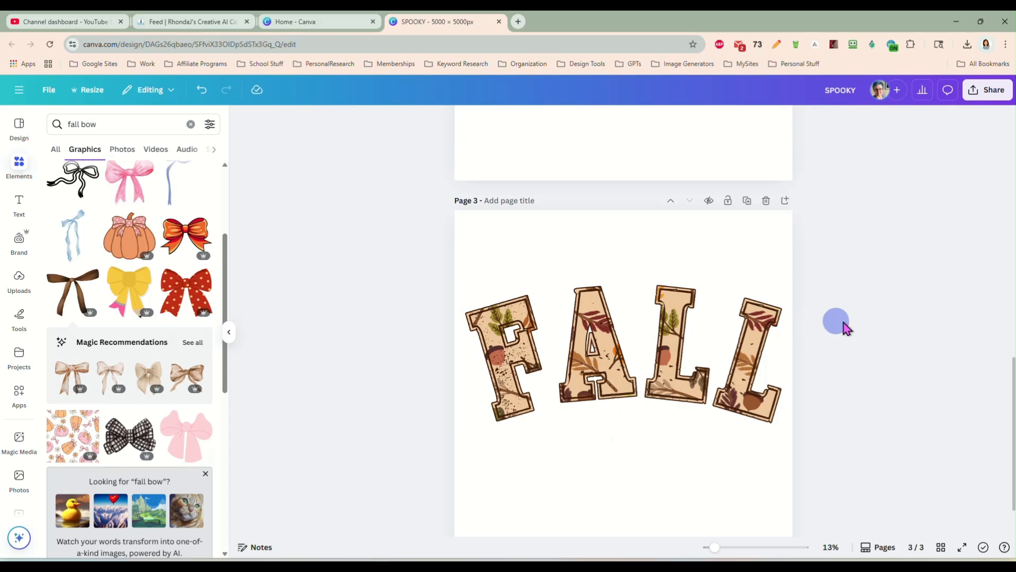
Add a fourth page with a heading reading "FOOTBALL"
{"action": "scroll", "coordinate": [842, 222], "scroll_direction": "down", "scroll_amount": 1}
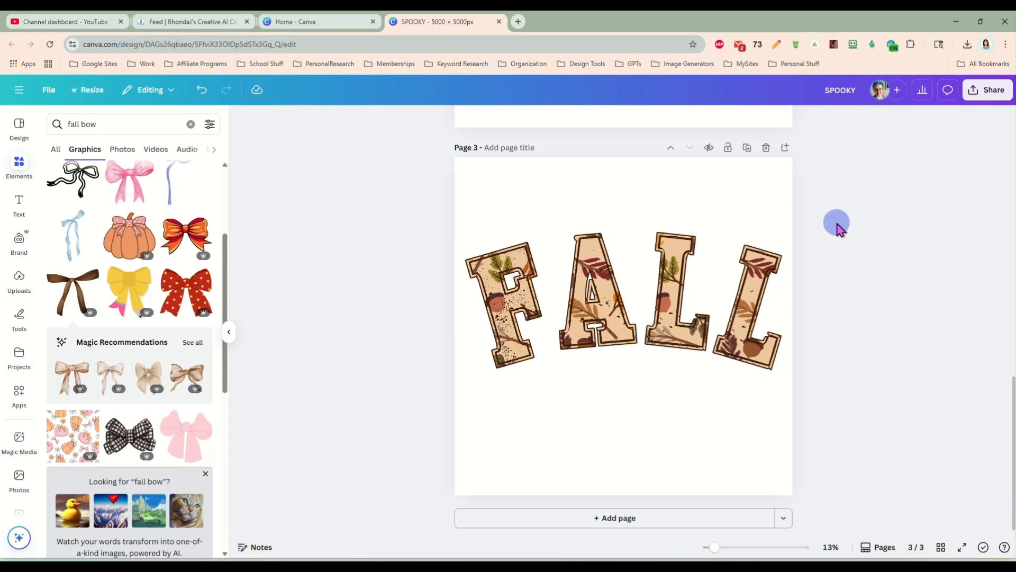
{"action": "left_click", "coordinate": [637, 521]}
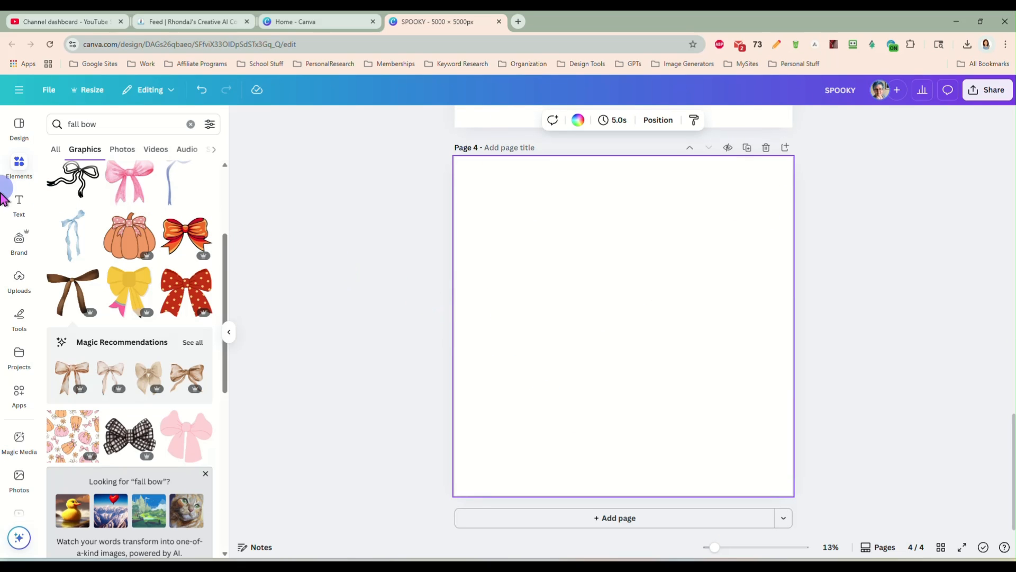
{"action": "left_click", "coordinate": [19, 201]}
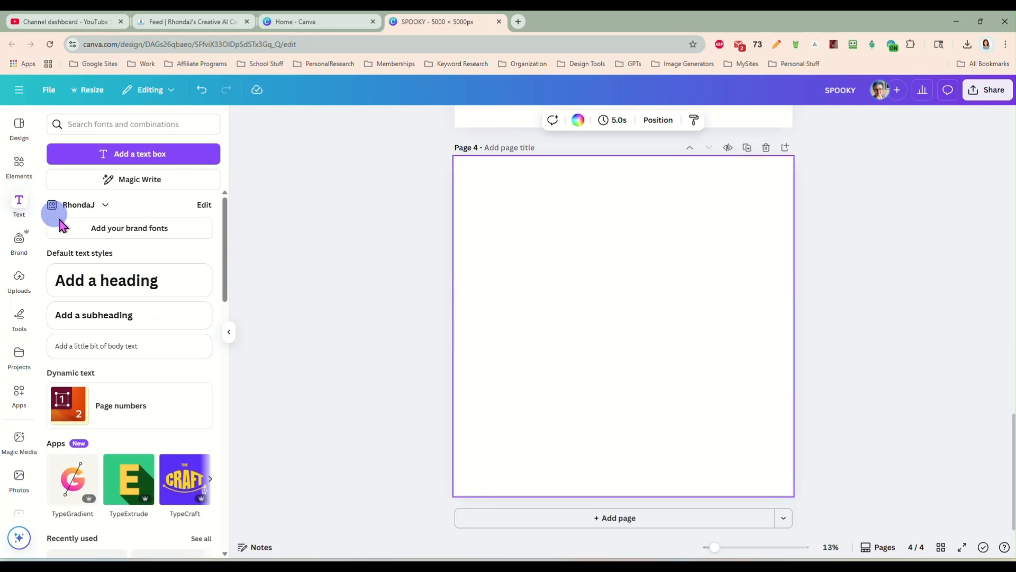
{"action": "left_click", "coordinate": [102, 277]}
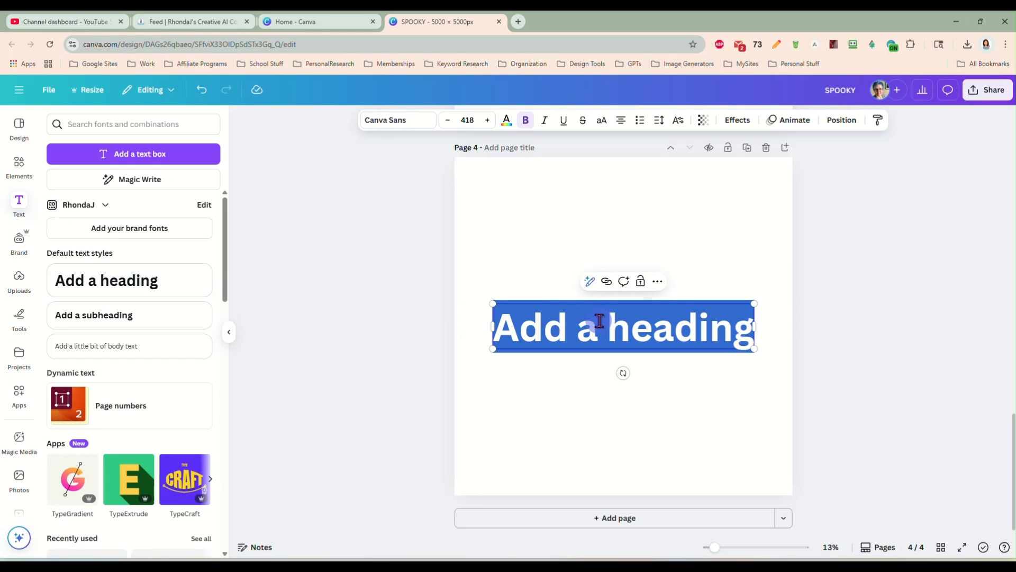
{"action": "type", "text": "FOO"}
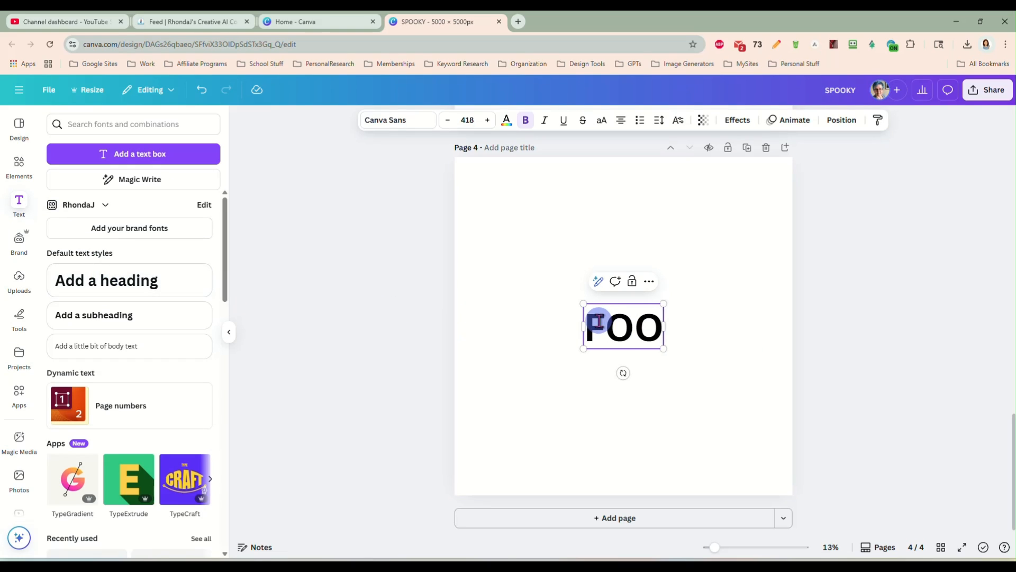
{"action": "type", "text": "TBALL"}
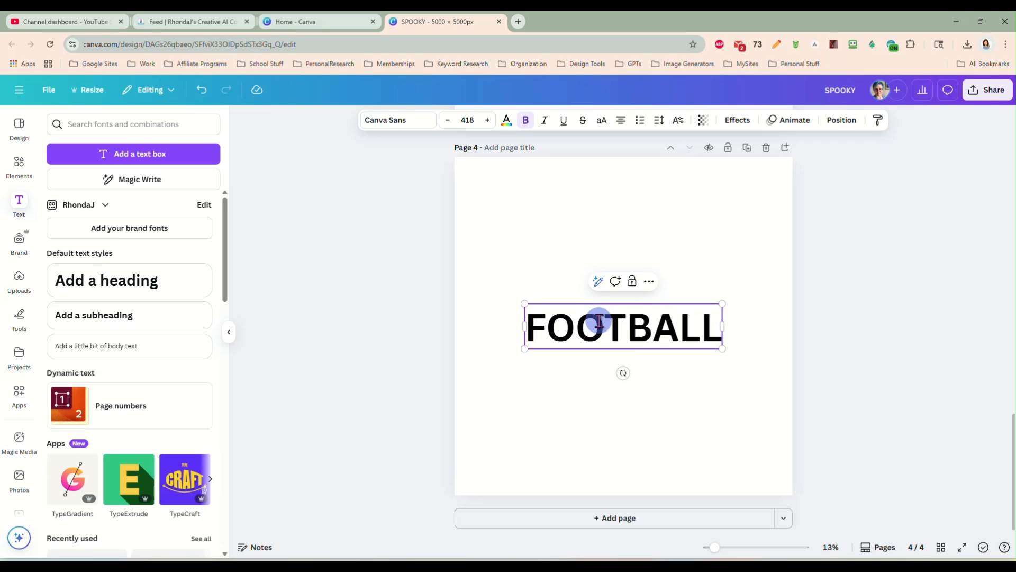
Change the FOOTBALL heading's font to the uploaded AB School Varsity and retype the word in the font's solid letterforms
{"action": "left_click", "coordinate": [385, 120]}
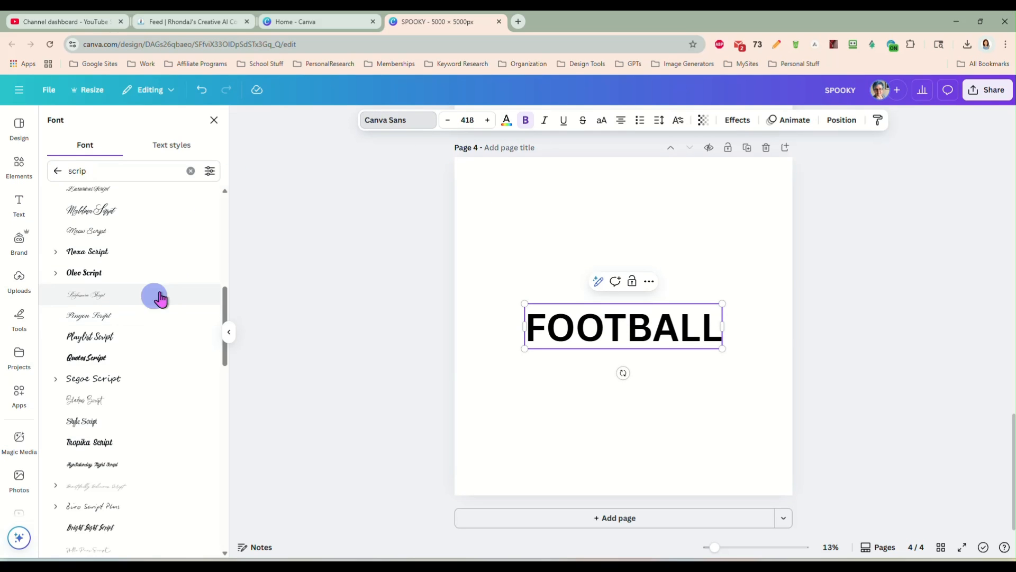
{"action": "left_click", "coordinate": [57, 170]}
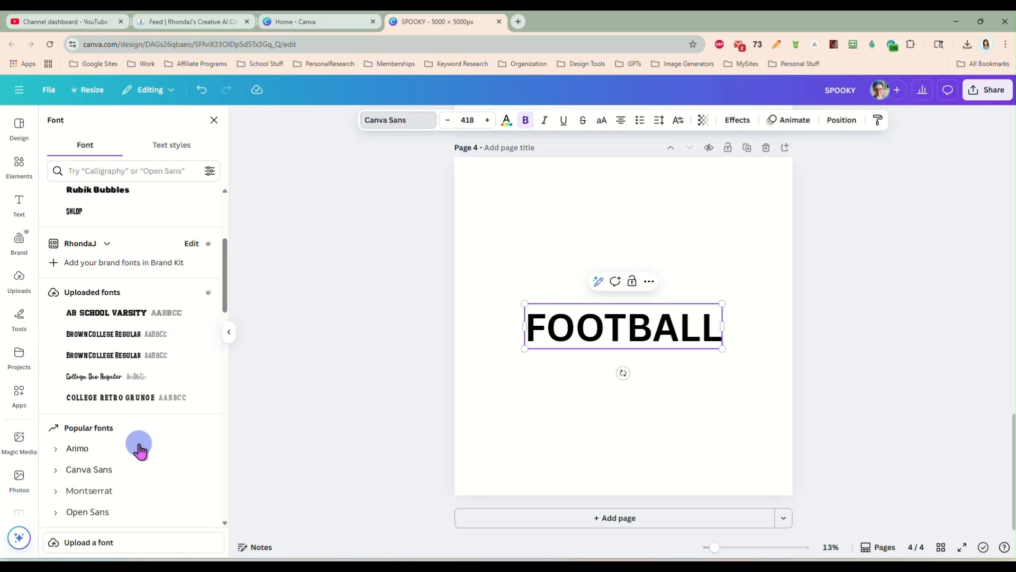
{"action": "scroll", "coordinate": [140, 448], "scroll_direction": "down", "scroll_amount": 2}
{"action": "scroll", "coordinate": [120, 275], "scroll_direction": "up", "scroll_amount": 2}
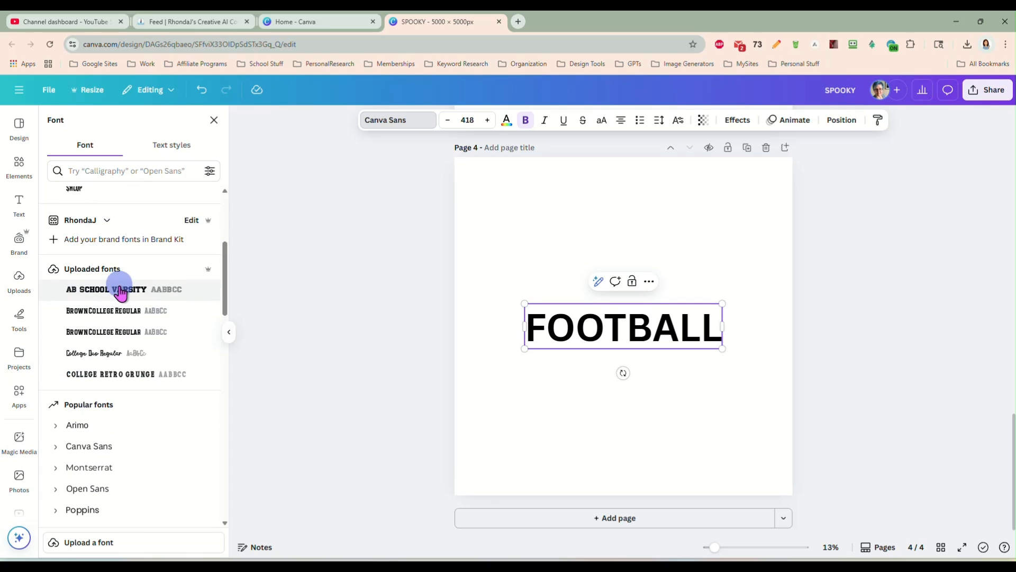
{"action": "left_click", "coordinate": [121, 293]}
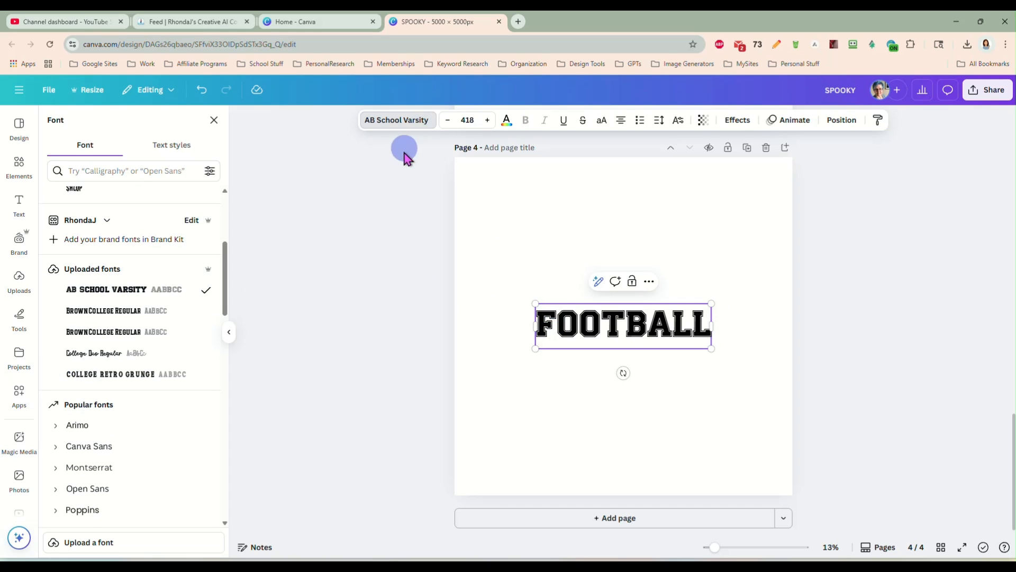
{"action": "double_click", "coordinate": [637, 326]}
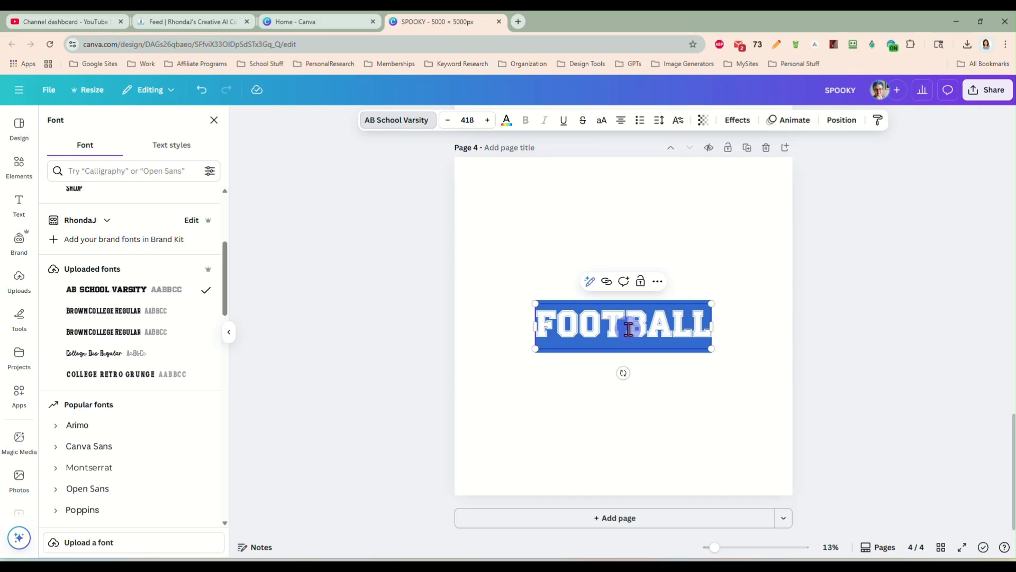
{"action": "type", "text": "FOOTBALL"}
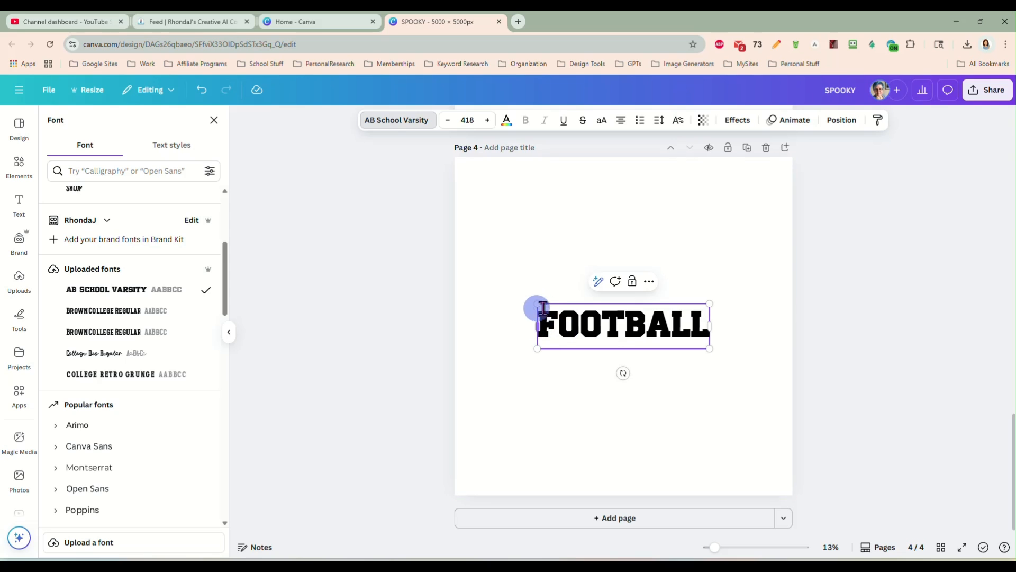
Set FOOTBALL's letter spacing to 70 and resize it on one line to nearly the page width, at a font size of about 693
{"action": "left_click_drag", "start_coordinate": [538, 303], "coordinate": [472, 271]}
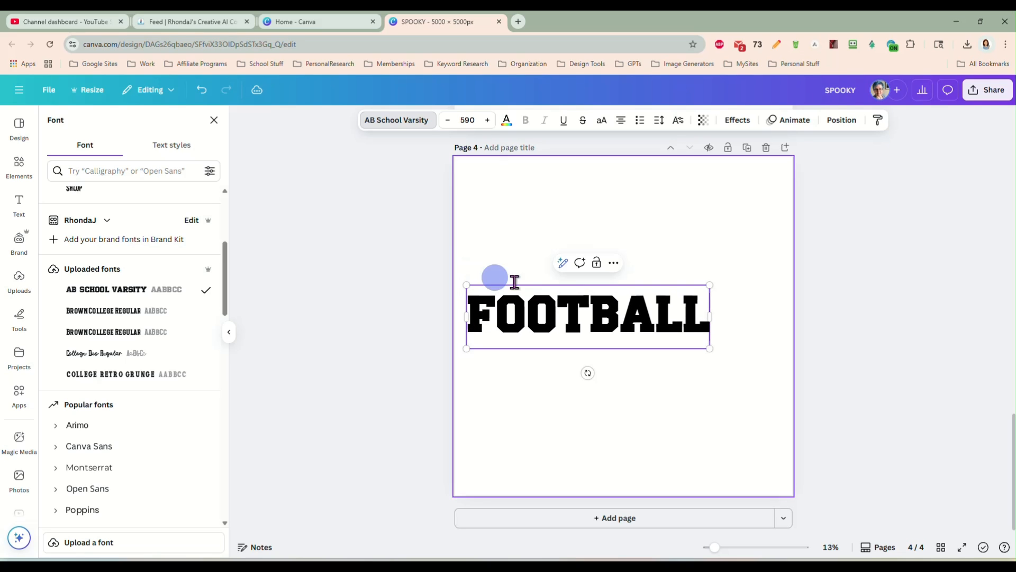
{"action": "left_click_drag", "start_coordinate": [709, 286], "coordinate": [747, 275]}
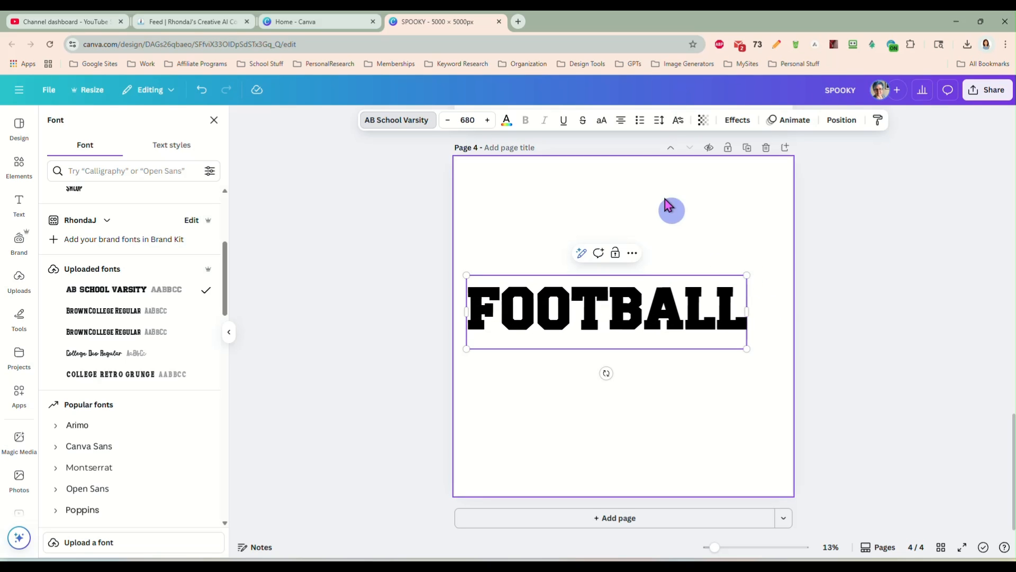
{"action": "left_click", "coordinate": [659, 120]}
{"action": "left_click_drag", "start_coordinate": [622, 166], "coordinate": [627, 168]}
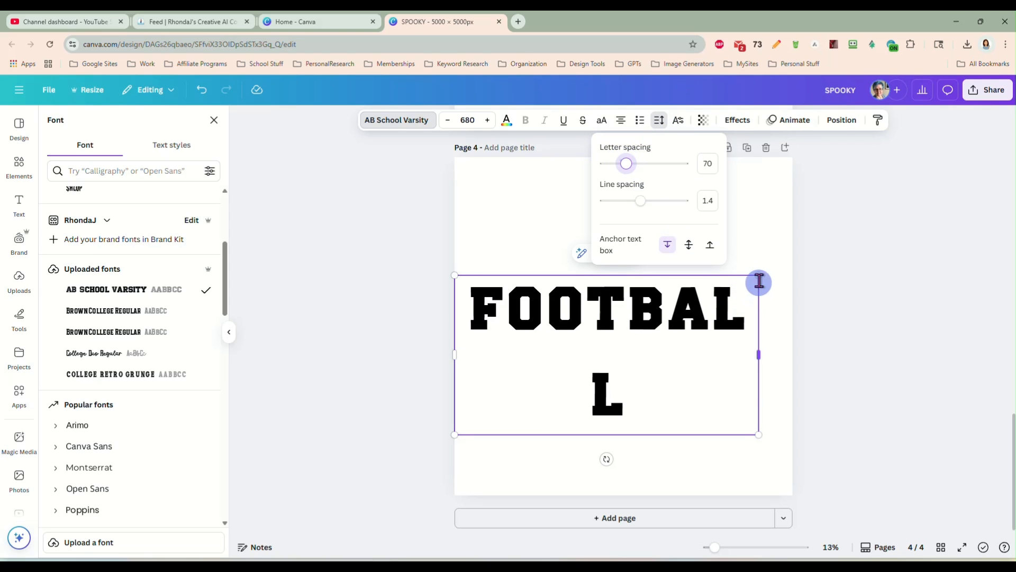
{"action": "left_click_drag", "start_coordinate": [759, 281], "coordinate": [701, 283]}
{"action": "left_click_drag", "start_coordinate": [710, 367], "coordinate": [786, 390]}
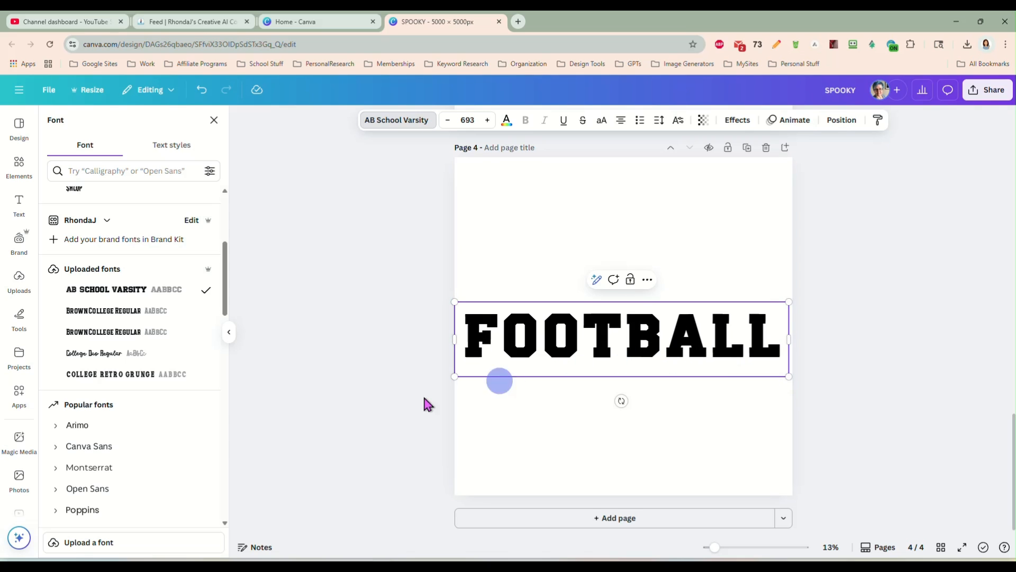
Apply the Curve shape effect to FOOTBALL with a curve of 64 and move the text up to the page's center
{"action": "left_click", "coordinate": [738, 119]}
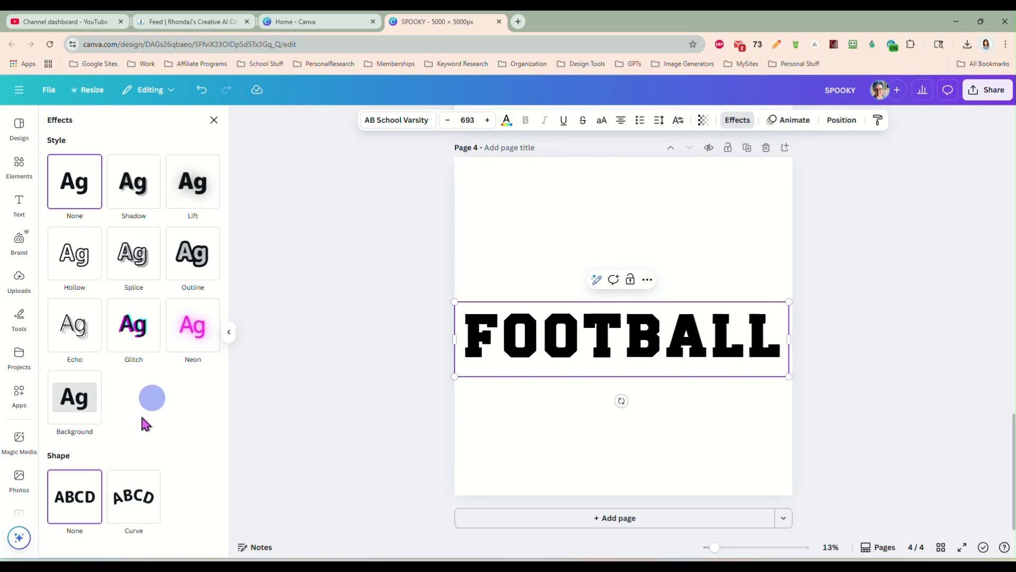
{"action": "left_click", "coordinate": [136, 513]}
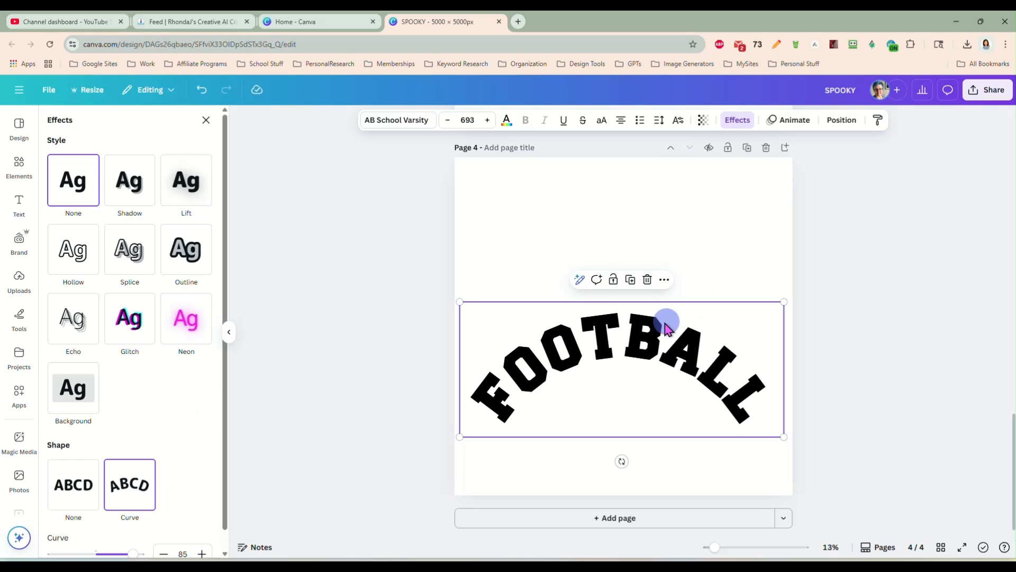
{"action": "scroll", "coordinate": [207, 439], "scroll_direction": "down", "scroll_amount": 1}
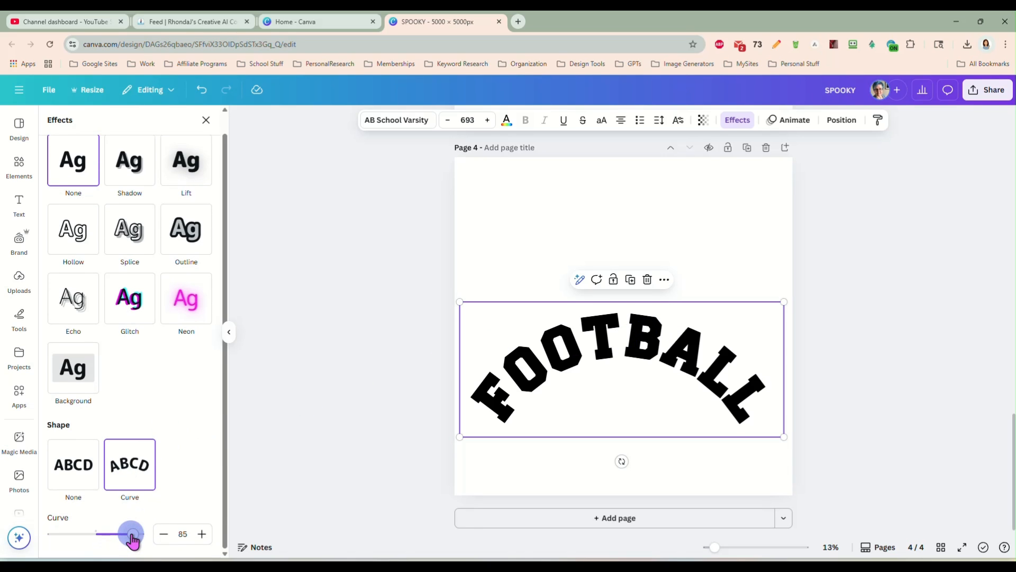
{"action": "left_click_drag", "start_coordinate": [133, 539], "coordinate": [126, 540]}
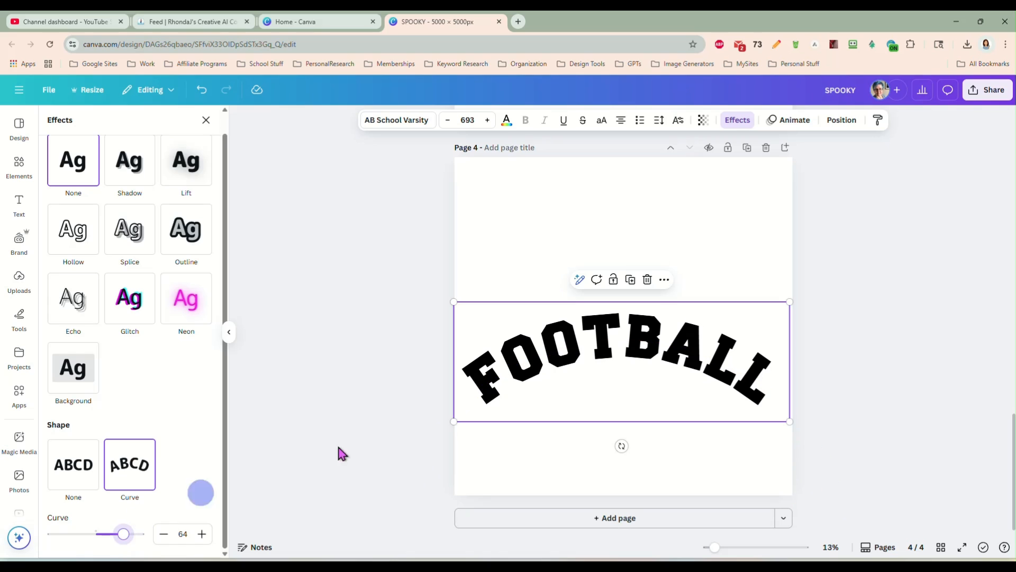
{"action": "left_click", "coordinate": [865, 336]}
{"action": "left_click_drag", "start_coordinate": [633, 354], "coordinate": [636, 313]}
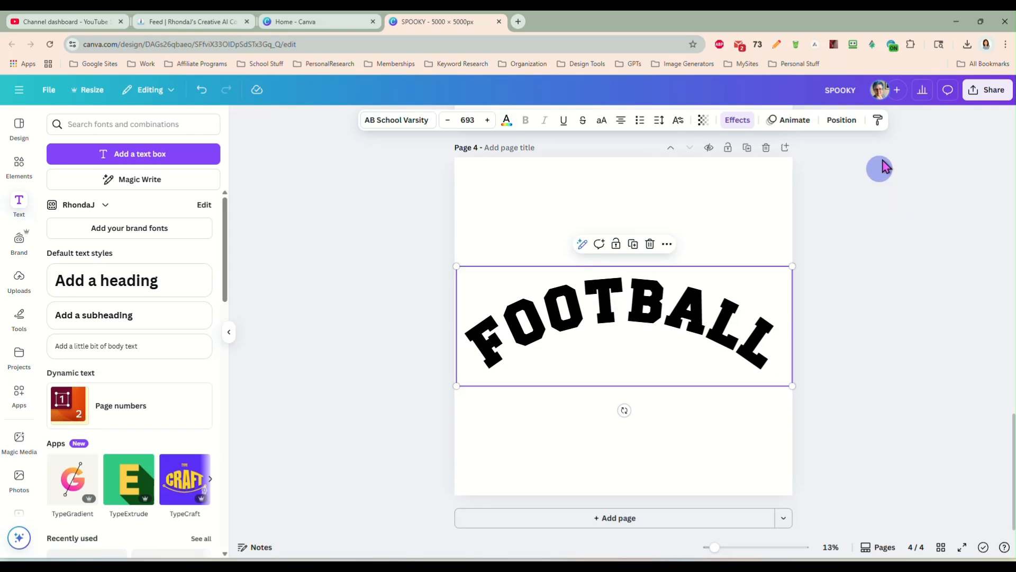
Download only page 4 as a PNG with a transparent background and save it as "football"
{"action": "left_click", "coordinate": [987, 90]}
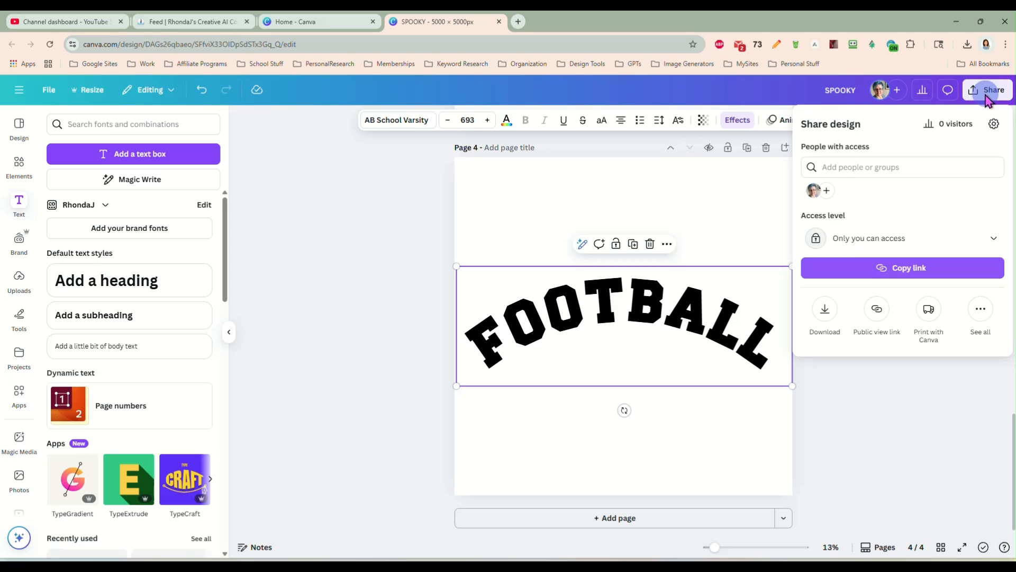
{"action": "left_click", "coordinate": [824, 313]}
{"action": "left_click", "coordinate": [817, 311]}
{"action": "left_click", "coordinate": [829, 364]}
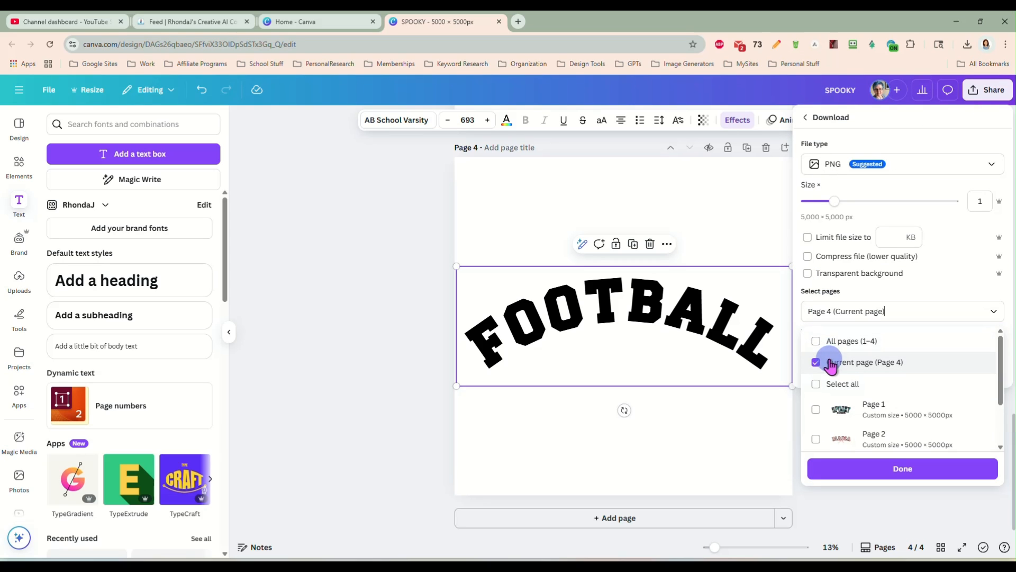
{"action": "left_click", "coordinate": [808, 273]}
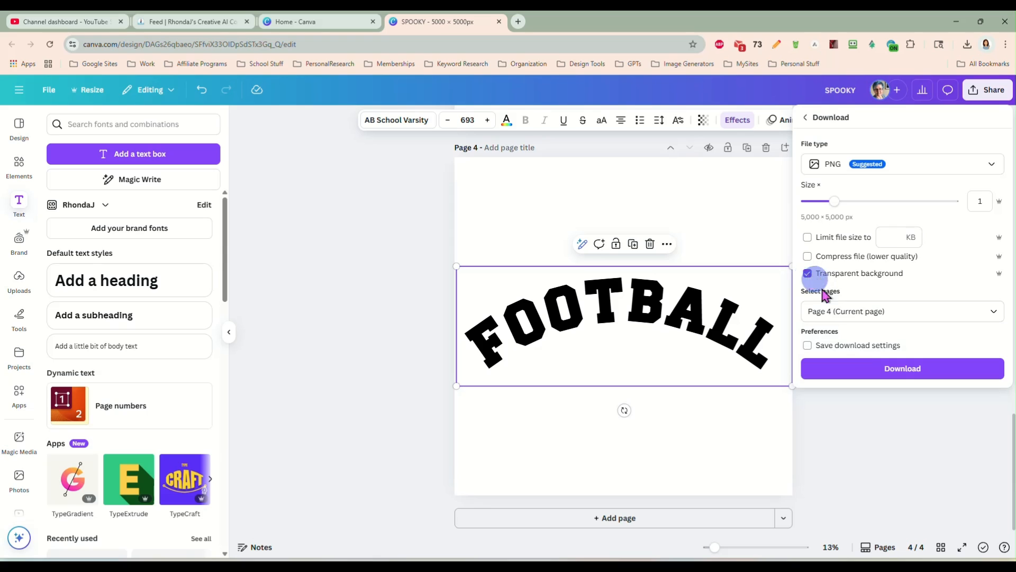
{"action": "left_click", "coordinate": [864, 365]}
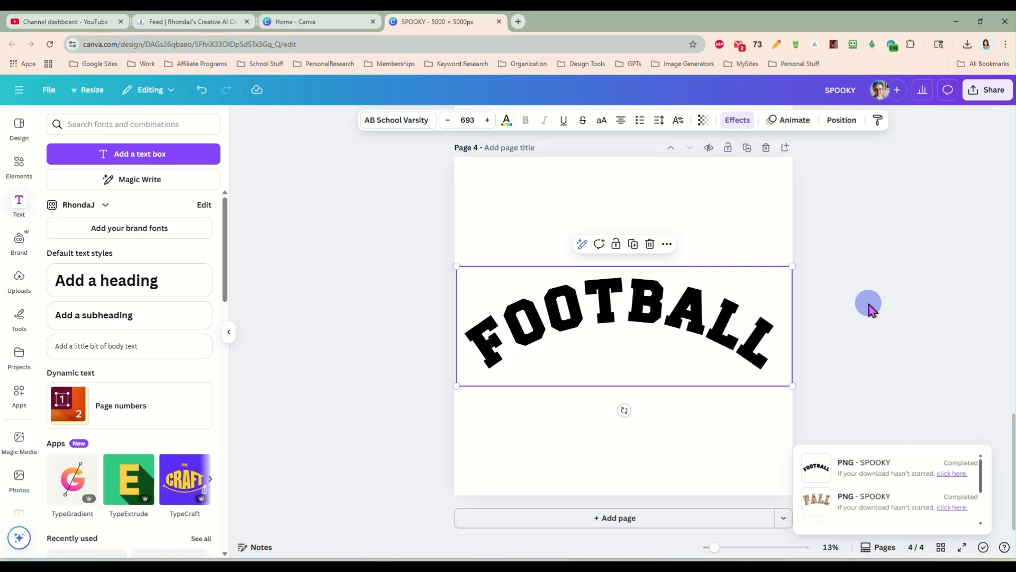
{"action": "type", "text": "fo"}
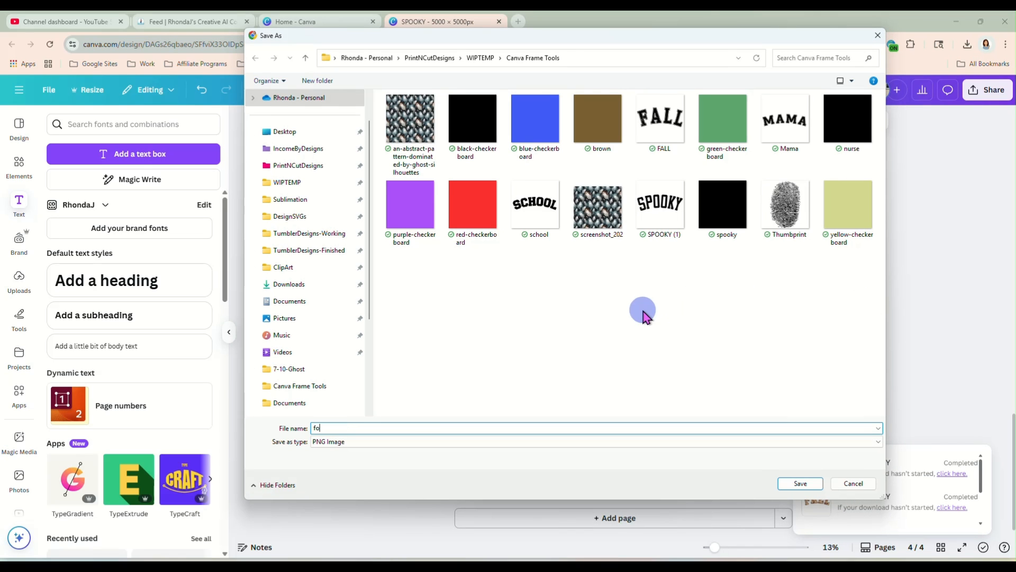
{"action": "type", "text": "otball"}
{"action": "key", "text": "Return"}
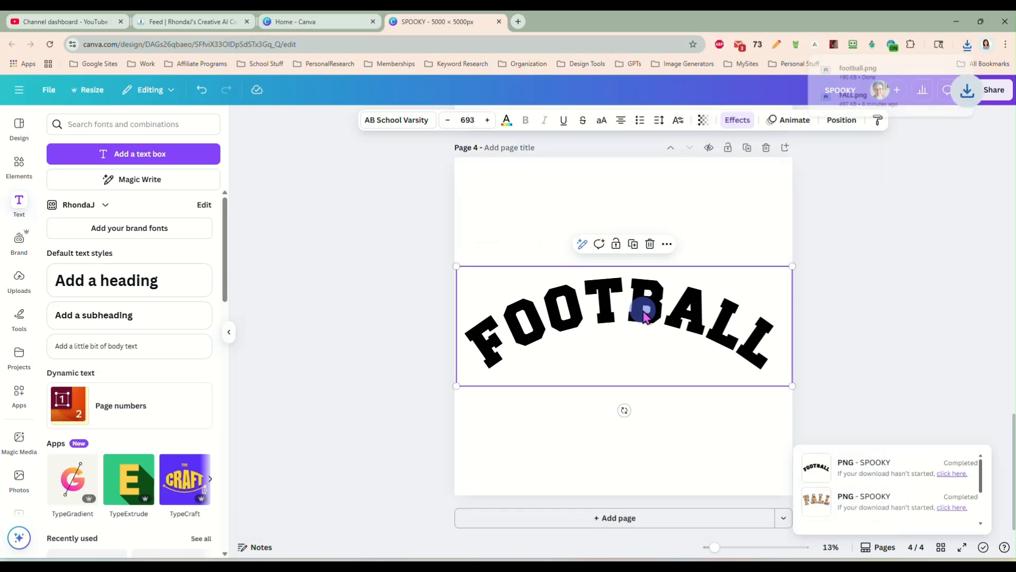
Delete the FOOTBALL text from page 4 and search the graphics for "football background"
{"action": "left_click", "coordinate": [652, 314]}
{"action": "key", "text": "Delete"}
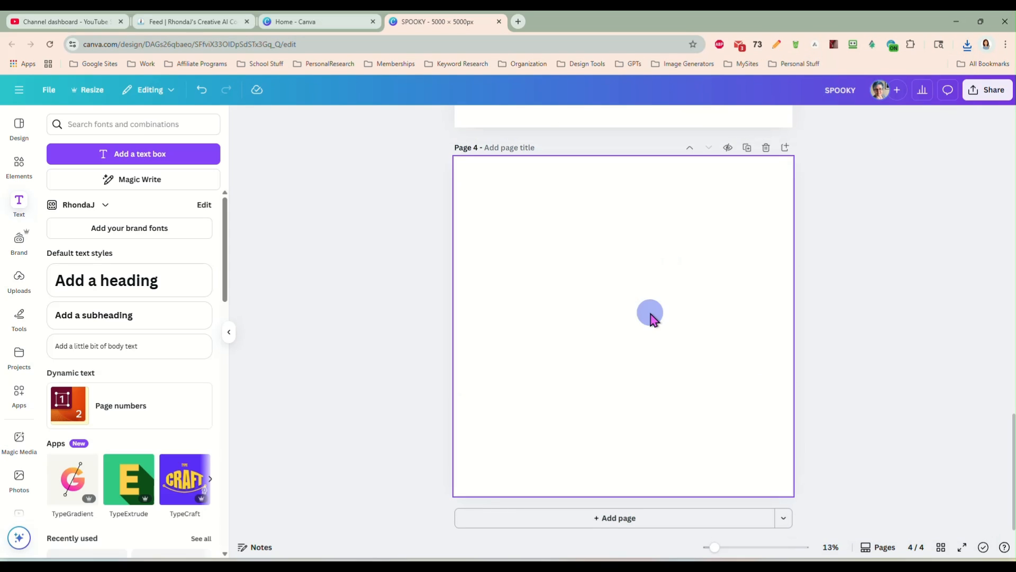
{"action": "left_click", "coordinate": [19, 165]}
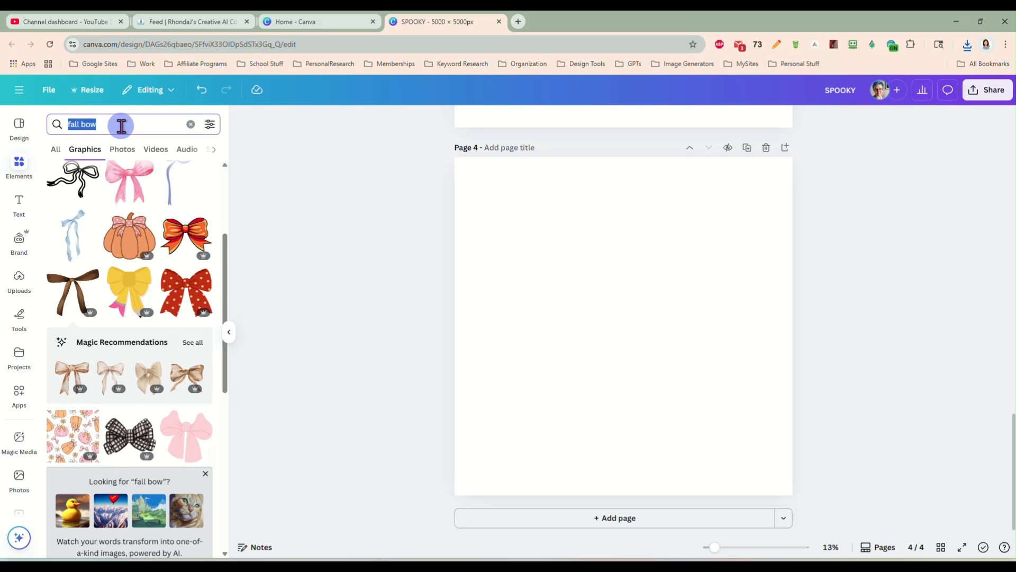
{"action": "type", "text": "football bac"}
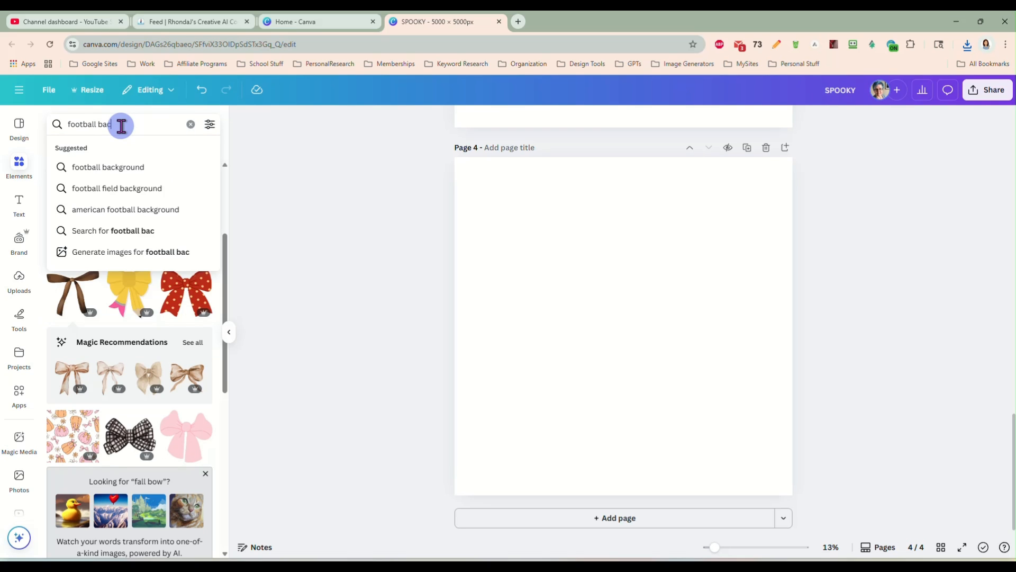
{"action": "type", "text": "kground"}
{"action": "key", "text": "Return"}
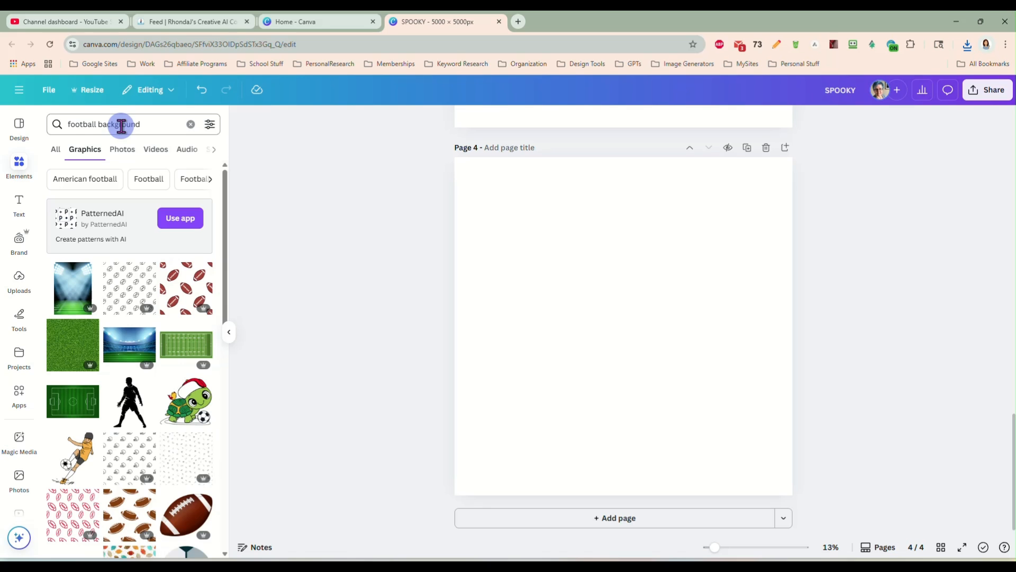
Place the green football field graphic from the results on page 4 and enlarge it to nearly the page width
{"action": "scroll", "coordinate": [143, 344], "scroll_direction": "down", "scroll_amount": 5}
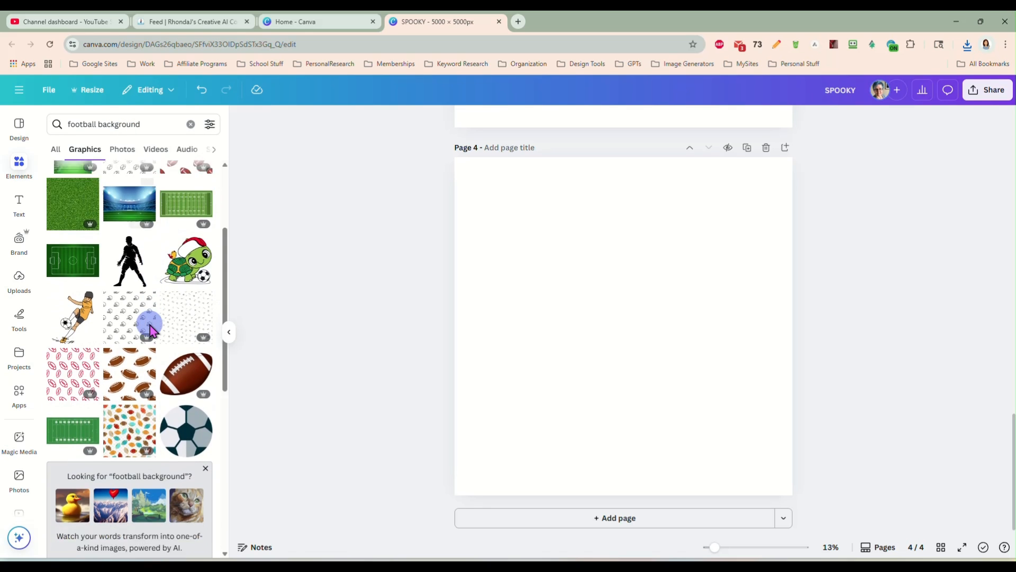
{"action": "scroll", "coordinate": [146, 359], "scroll_direction": "down", "scroll_amount": 6}
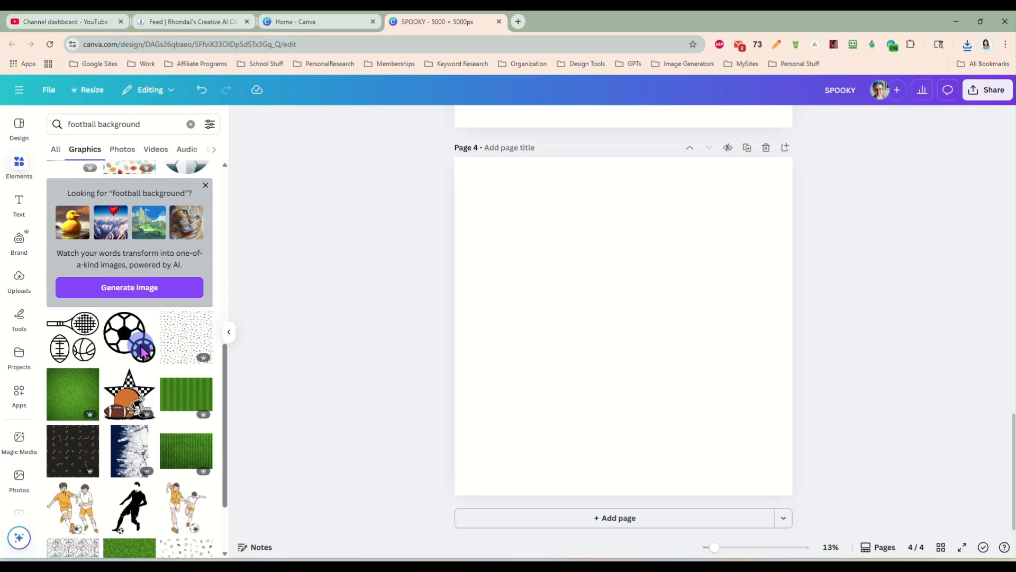
{"action": "scroll", "coordinate": [140, 369], "scroll_direction": "down", "scroll_amount": 4}
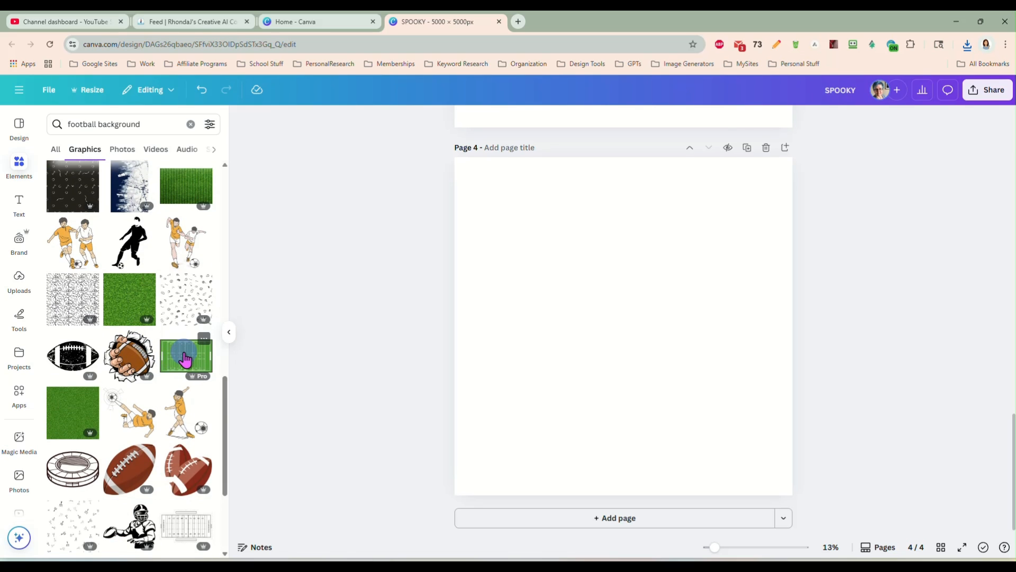
{"action": "left_click", "coordinate": [185, 359]}
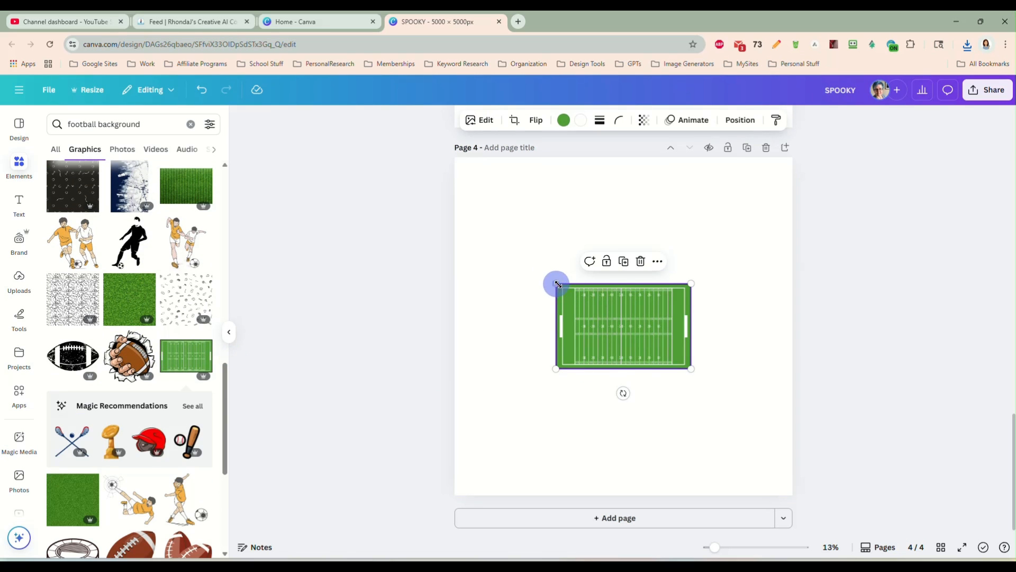
{"action": "left_click_drag", "start_coordinate": [558, 285], "coordinate": [478, 234]}
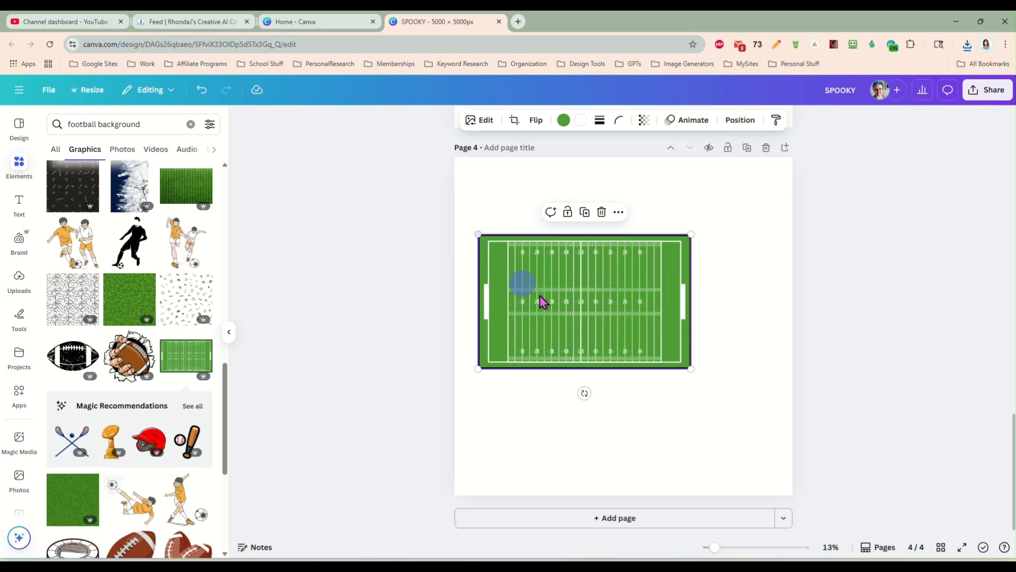
{"action": "left_click_drag", "start_coordinate": [685, 370], "coordinate": [771, 441]}
{"action": "mouse_move", "coordinate": [478, 233]}
{"action": "left_mouse_down"}
{"action": "mouse_move", "coordinate": [454, 220]}
{"action": "mouse_move", "coordinate": [461, 225]}
{"action": "left_mouse_up"}
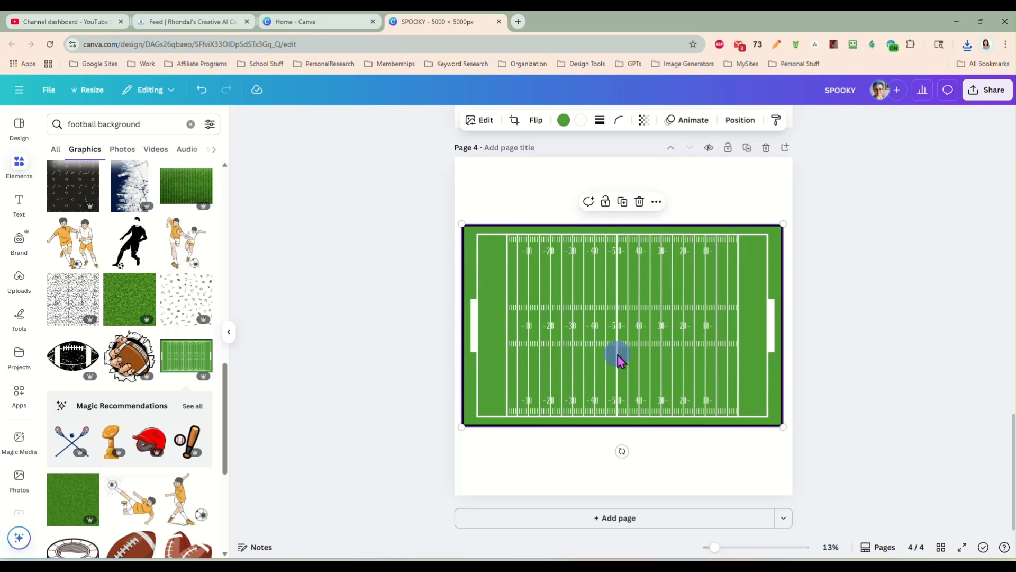
Open the Clipping Mask app for the football field graphic and delete the graphic from page 4
{"action": "left_click", "coordinate": [21, 396]}
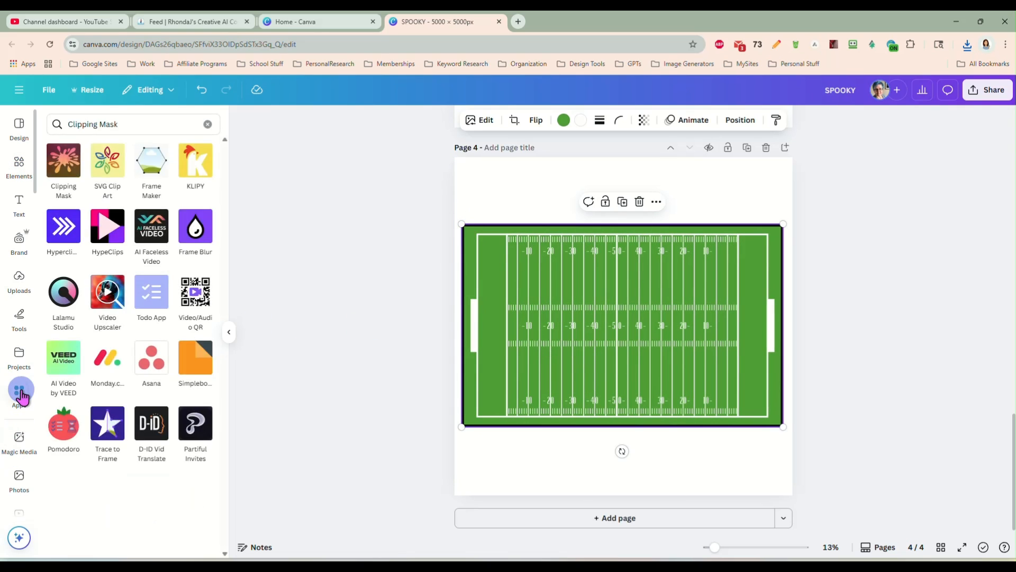
{"action": "left_click", "coordinate": [64, 162]}
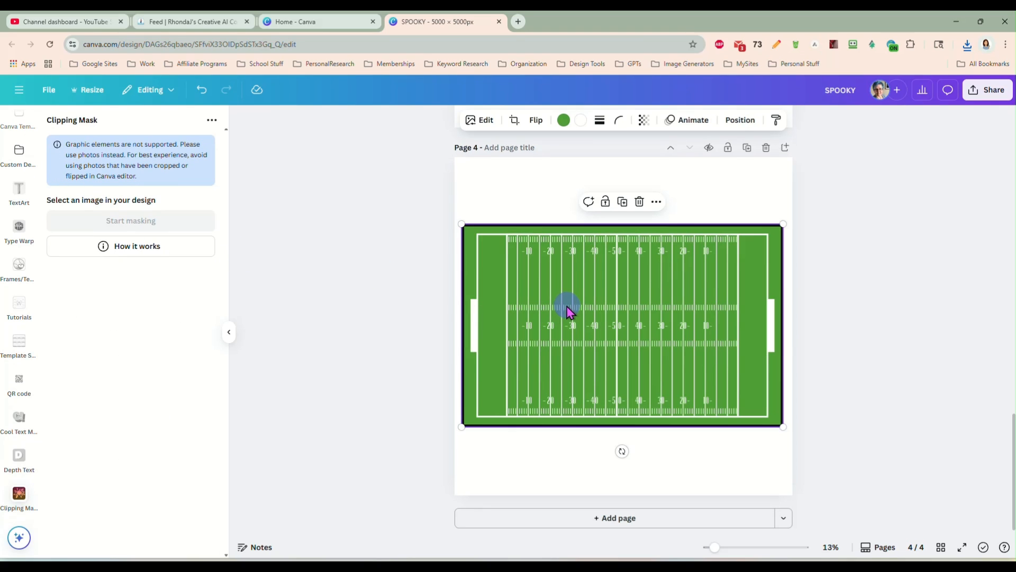
{"action": "key", "text": "Delete"}
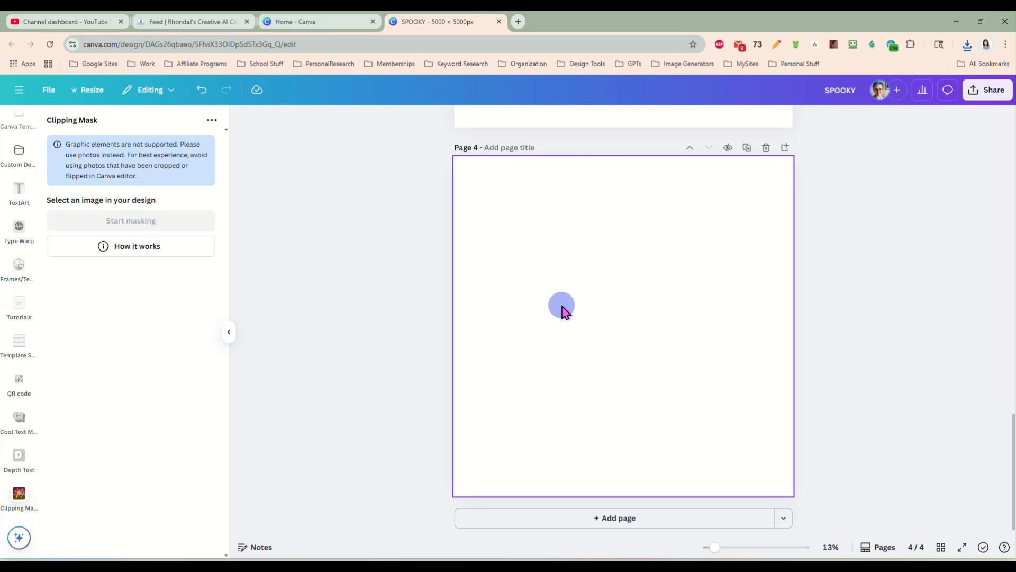
{"action": "scroll", "coordinate": [16, 217], "scroll_direction": "up", "scroll_amount": 4}
{"action": "scroll", "coordinate": [16, 216], "scroll_direction": "up", "scroll_amount": 5}
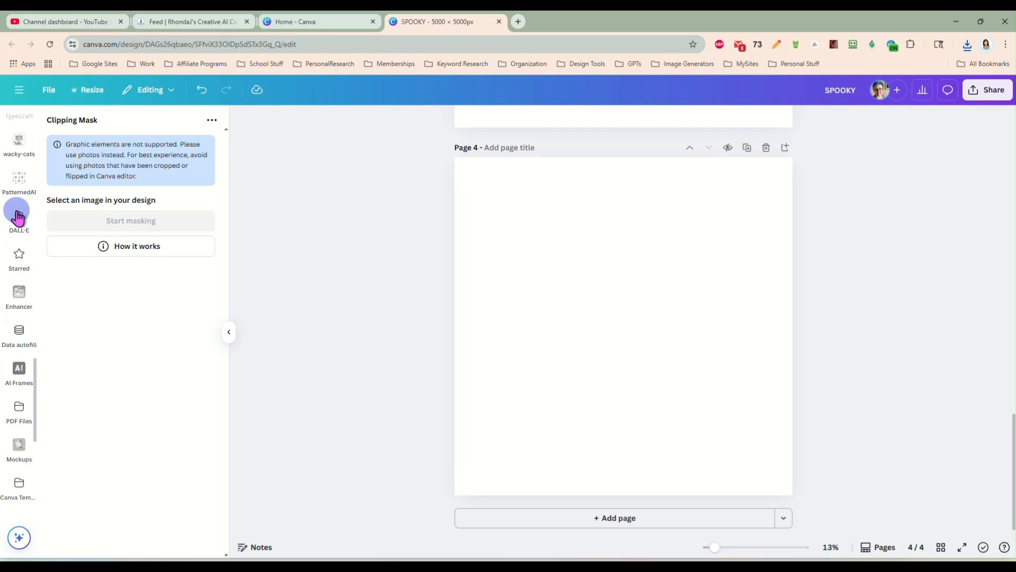
Return to the "football background" graphics results and look through them for another field image
{"action": "scroll", "coordinate": [18, 218], "scroll_direction": "up", "scroll_amount": 6}
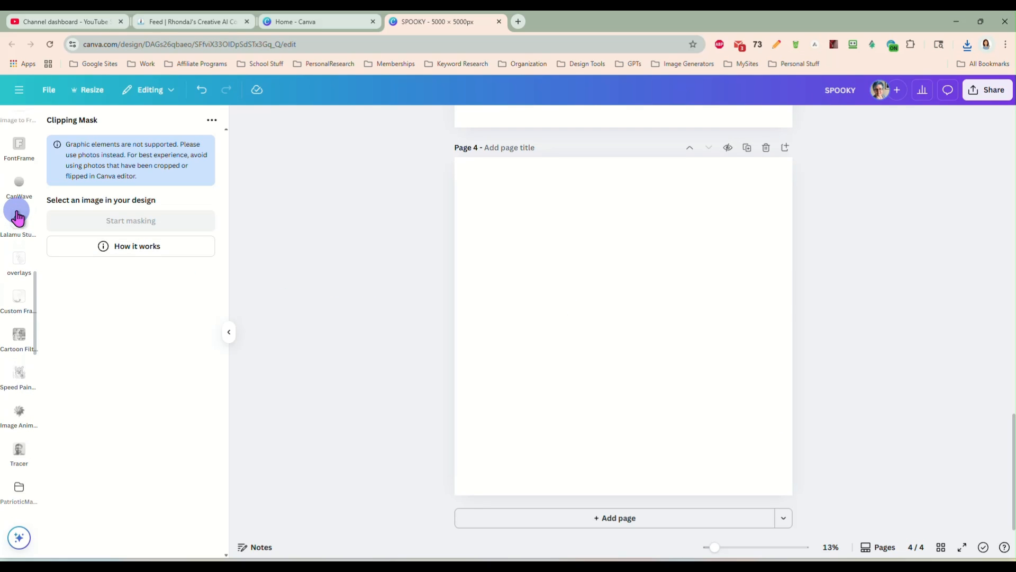
{"action": "scroll", "coordinate": [18, 217], "scroll_direction": "up", "scroll_amount": 3}
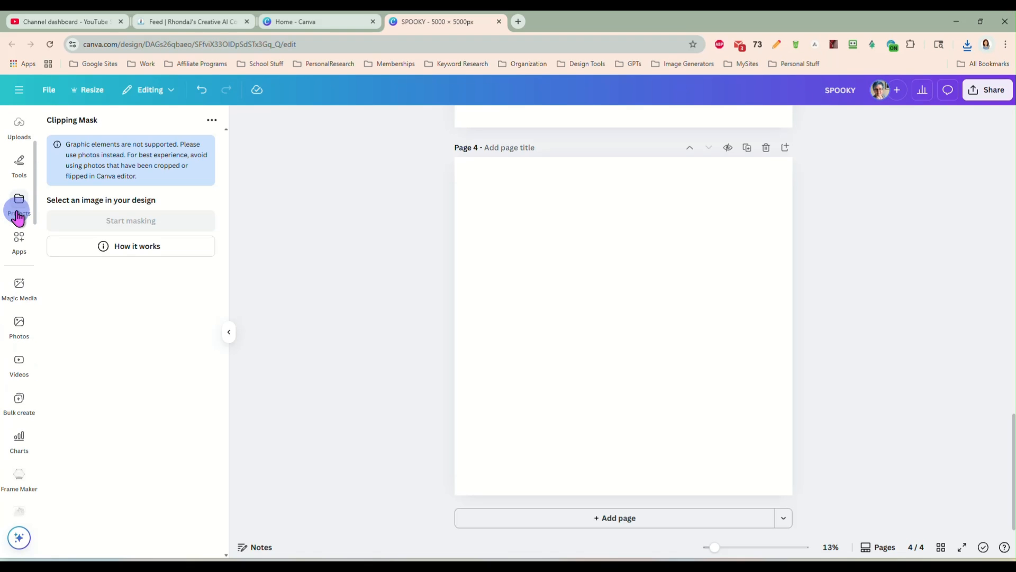
{"action": "scroll", "coordinate": [21, 197], "scroll_direction": "up", "scroll_amount": 3}
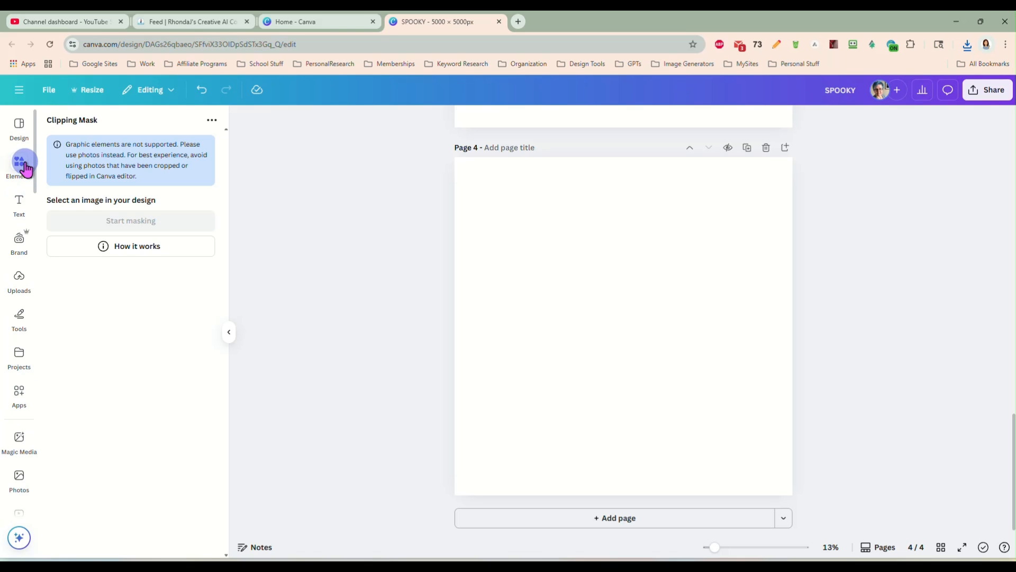
{"action": "left_click", "coordinate": [26, 169]}
{"action": "scroll", "coordinate": [167, 358], "scroll_direction": "down", "scroll_amount": 2}
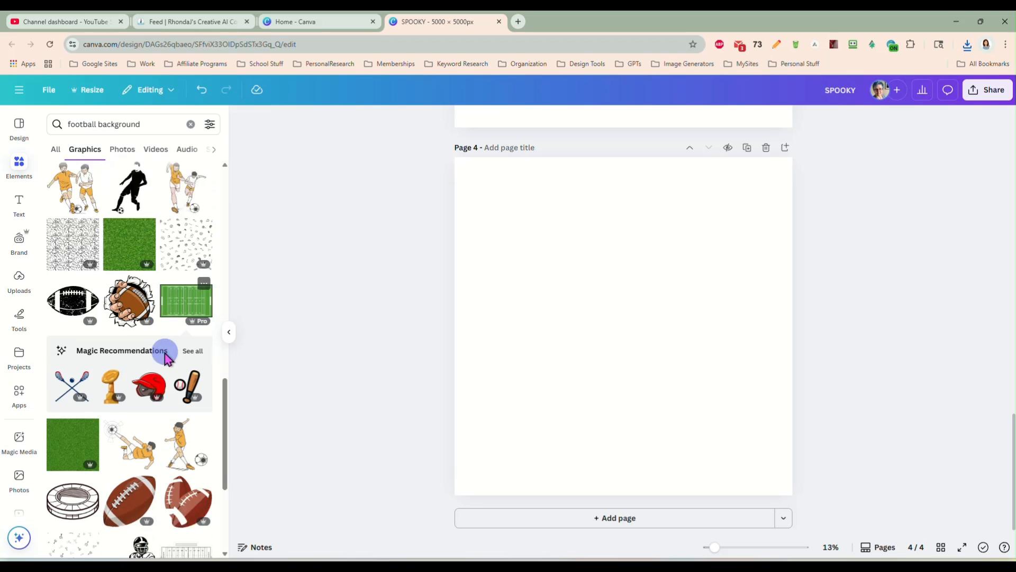
{"action": "scroll", "coordinate": [167, 358], "scroll_direction": "down", "scroll_amount": 7}
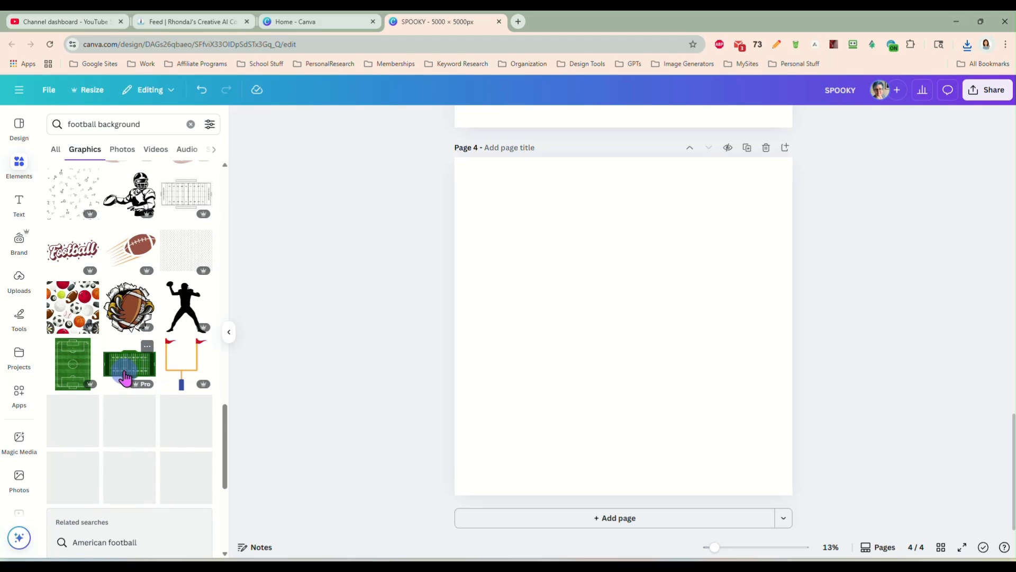
{"action": "scroll", "coordinate": [125, 358], "scroll_direction": "down", "scroll_amount": 1}
{"action": "scroll", "coordinate": [129, 282], "scroll_direction": "up", "scroll_amount": 10}
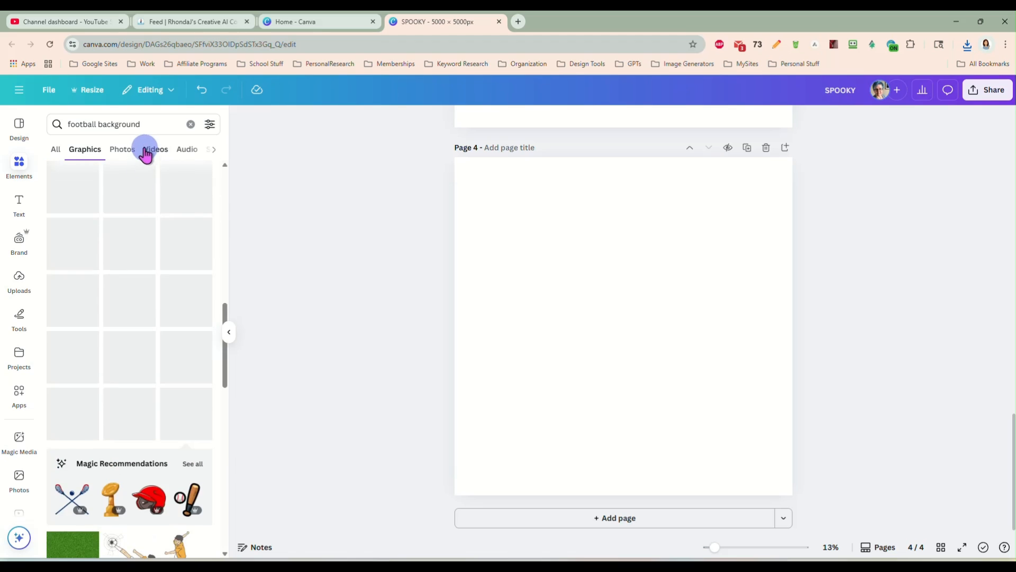
Place the overhead green football field photo from the "football background" photo results on page 4 and enlarge it to nearly the page width
{"action": "left_click", "coordinate": [129, 149]}
{"action": "scroll", "coordinate": [161, 361], "scroll_direction": "down", "scroll_amount": 3}
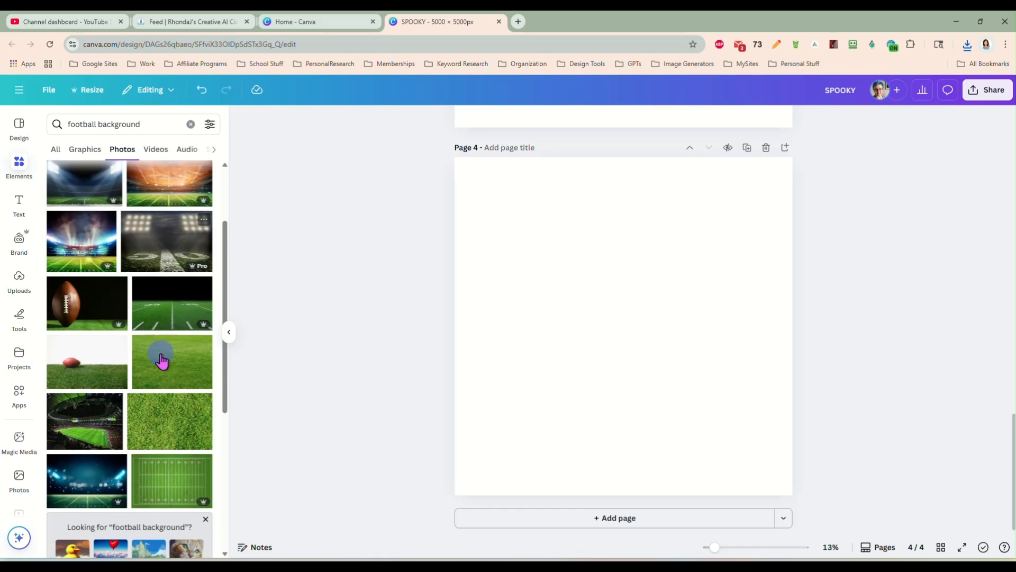
{"action": "scroll", "coordinate": [161, 361], "scroll_direction": "down", "scroll_amount": 2}
{"action": "left_click", "coordinate": [172, 368]}
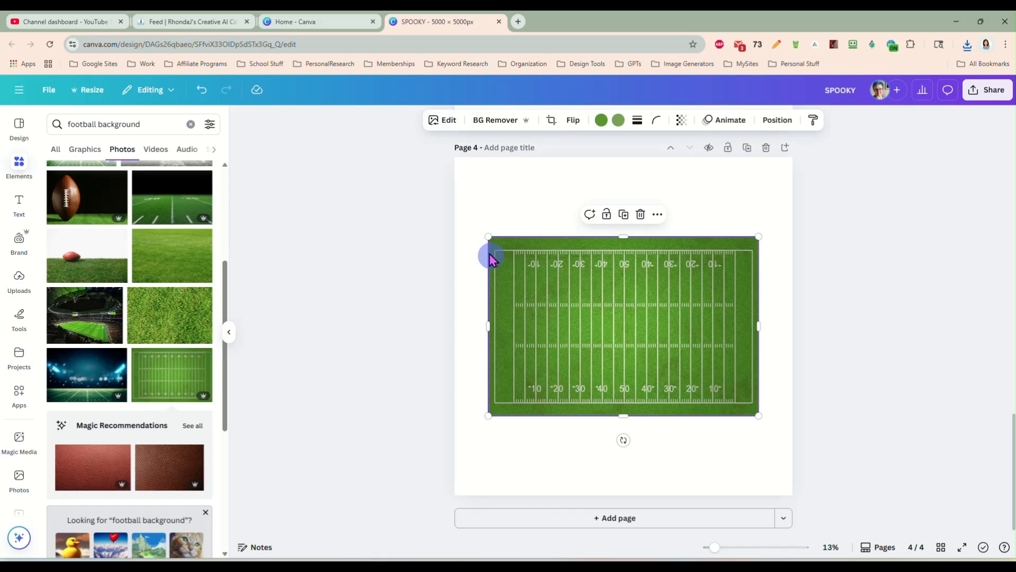
{"action": "left_click_drag", "start_coordinate": [488, 237], "coordinate": [464, 221]}
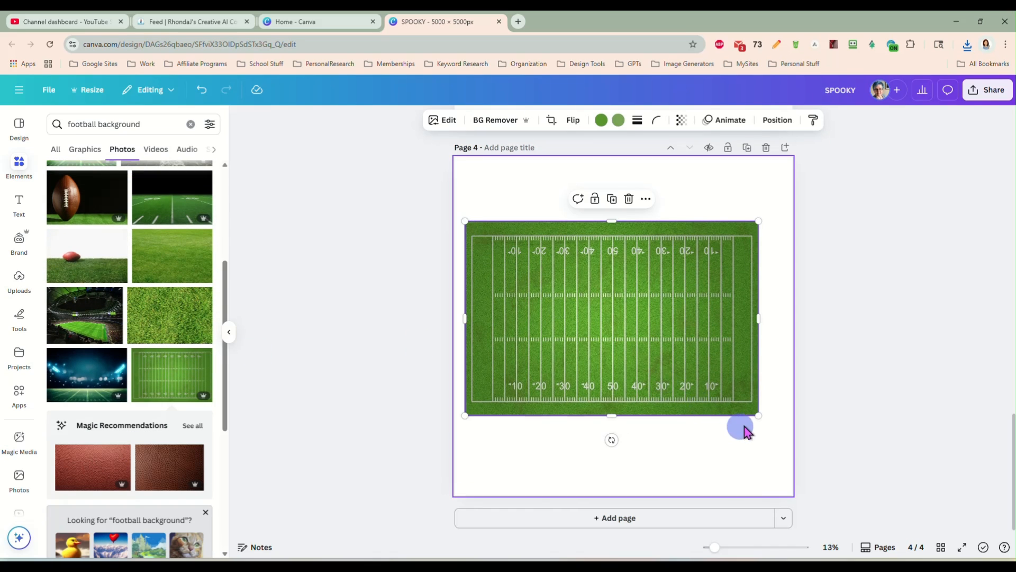
{"action": "left_click_drag", "start_coordinate": [756, 415], "coordinate": [778, 430]}
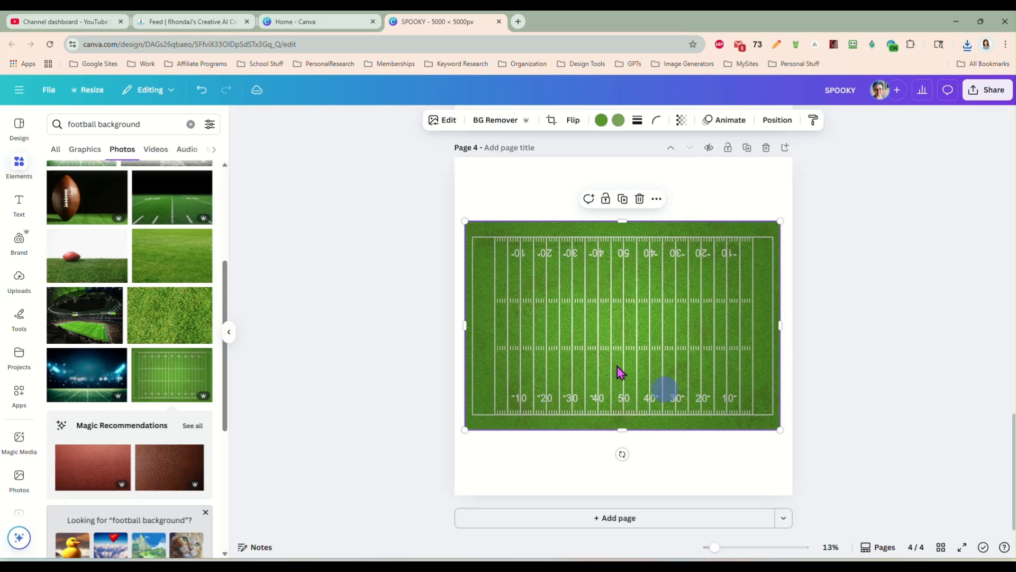
Start masking the field photo in the Clipping Mask app and load the football PNG as the image mask
{"action": "left_click", "coordinate": [22, 408]}
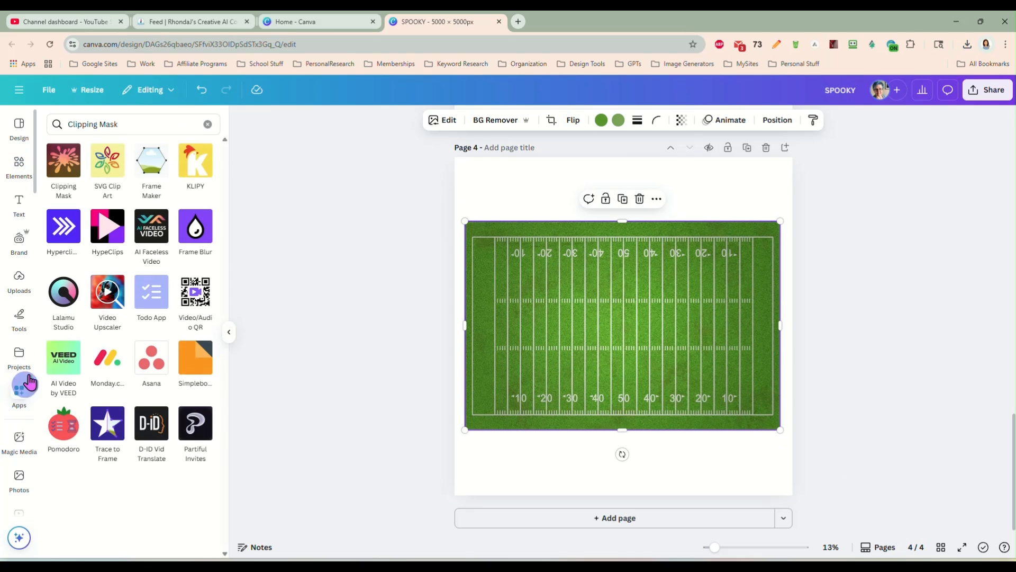
{"action": "left_click", "coordinate": [64, 160]}
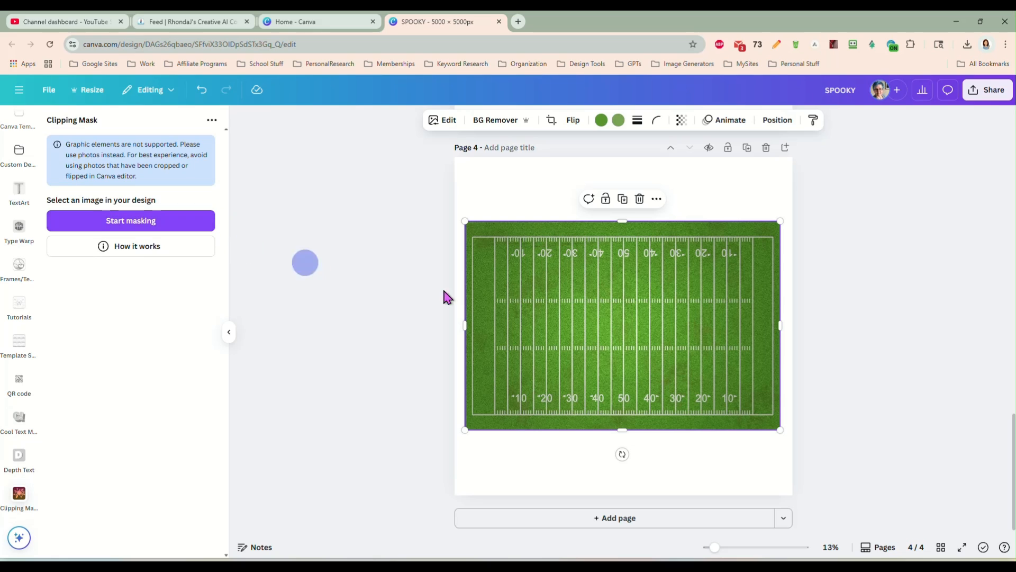
{"action": "left_click", "coordinate": [141, 225]}
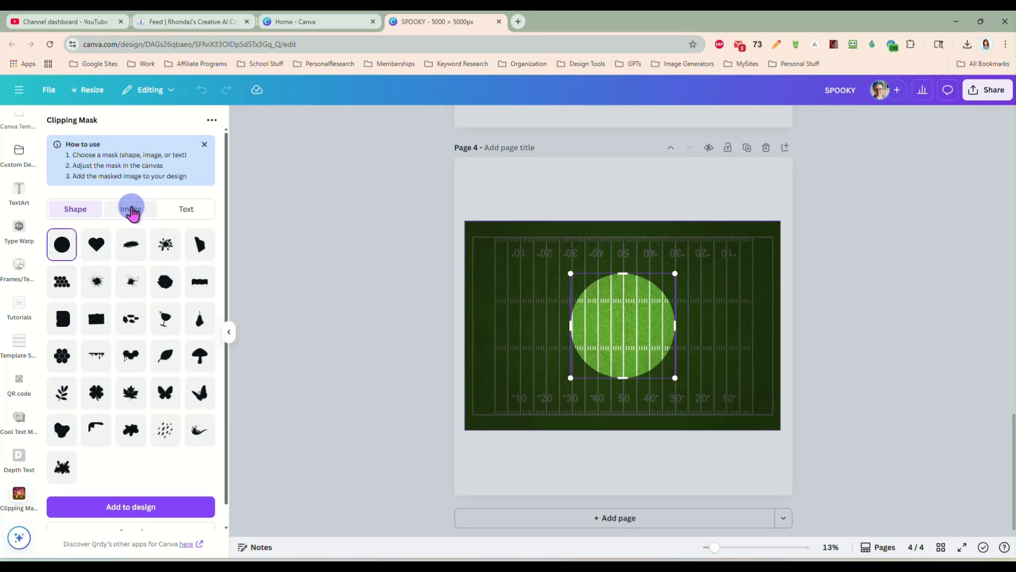
{"action": "left_click", "coordinate": [132, 211]}
{"action": "left_click", "coordinate": [146, 255]}
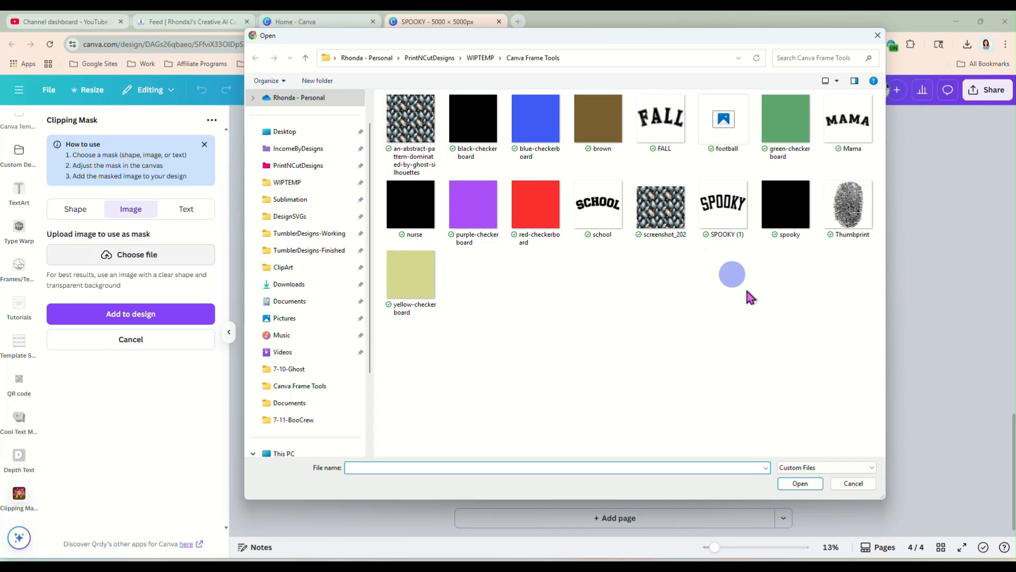
{"action": "double_click", "coordinate": [740, 134]}
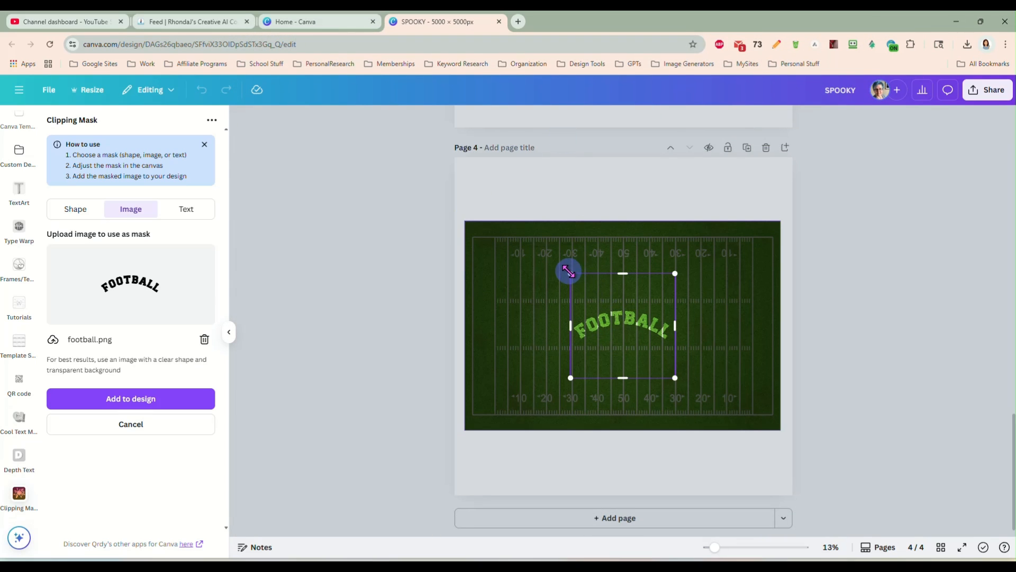
Enlarge the FOOTBALL mask to span most of the field photo, center it on the field, and add the masked image to the design
{"action": "left_click_drag", "start_coordinate": [568, 271], "coordinate": [475, 240]}
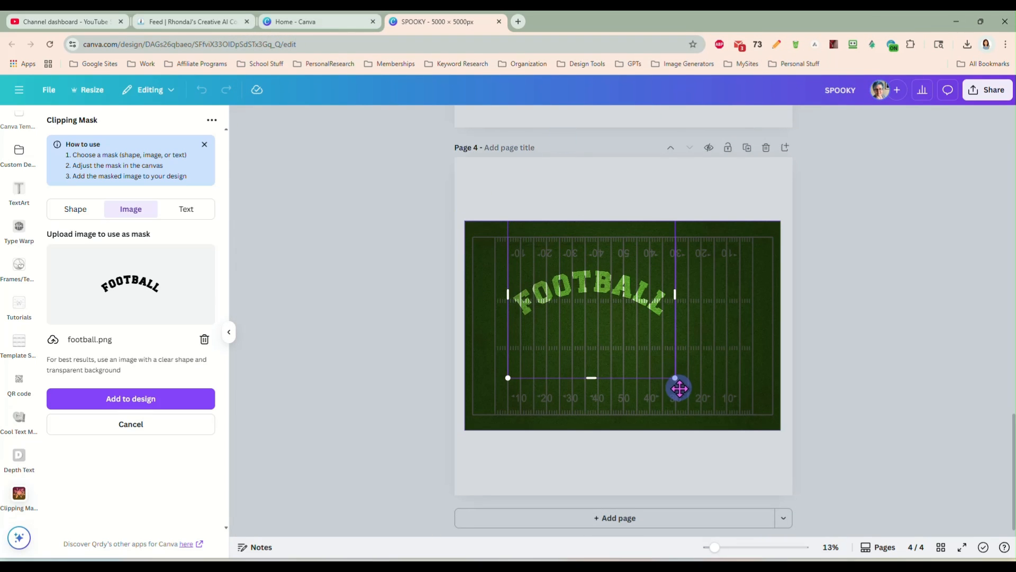
{"action": "left_click_drag", "start_coordinate": [675, 380], "coordinate": [776, 460]}
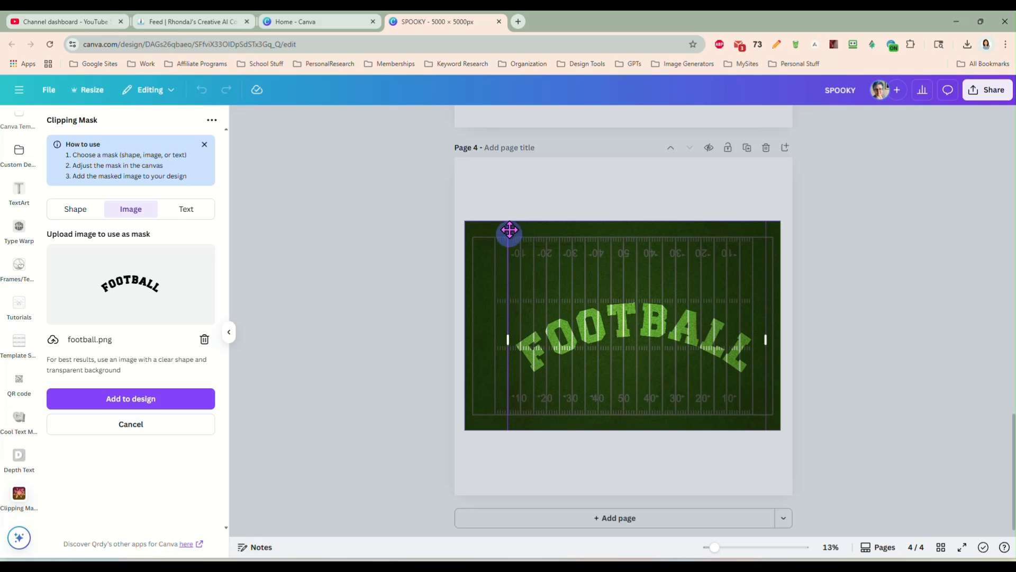
{"action": "left_click_drag", "start_coordinate": [567, 329], "coordinate": [539, 338]}
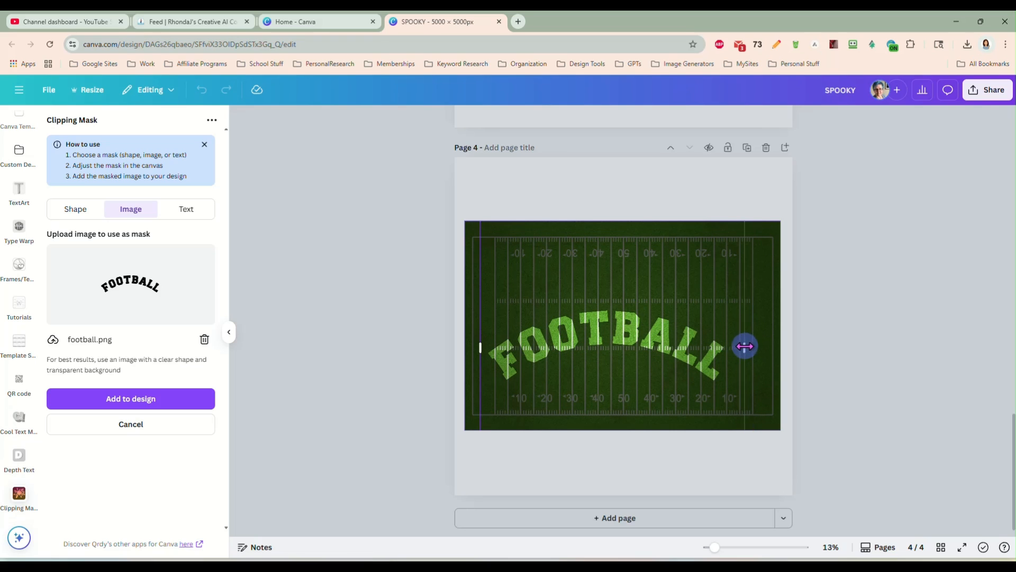
{"action": "scroll", "coordinate": [723, 290], "scroll_direction": "up", "scroll_amount": 2}
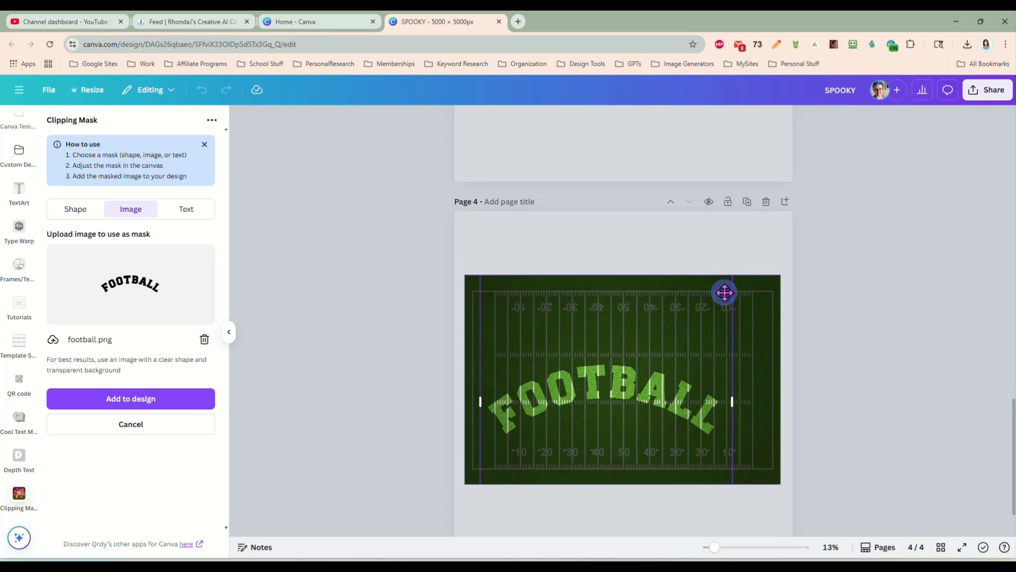
{"action": "scroll", "coordinate": [717, 317], "scroll_direction": "down", "scroll_amount": 2}
{"action": "left_click_drag", "start_coordinate": [656, 340], "coordinate": [678, 316]}
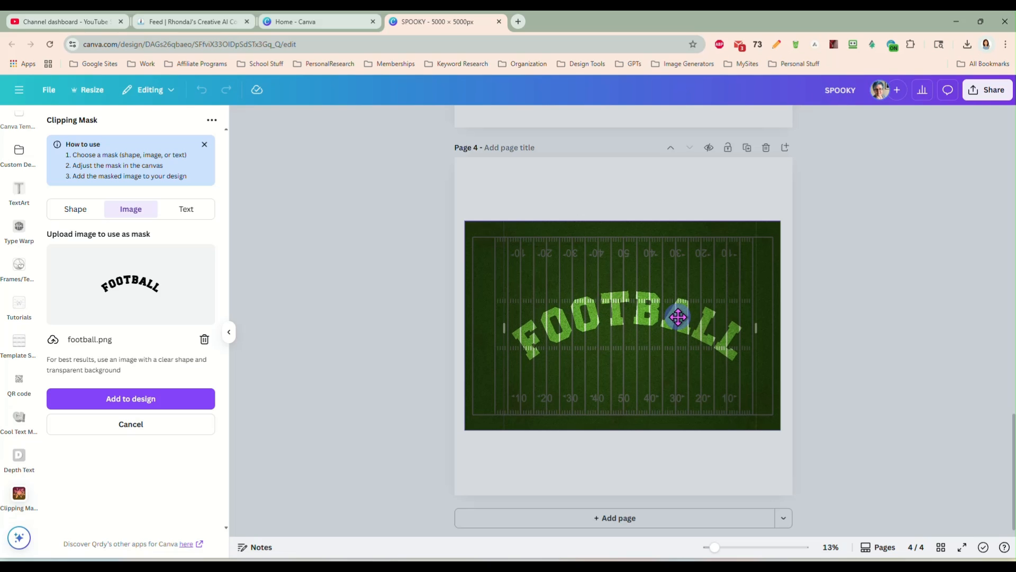
{"action": "left_click", "coordinate": [187, 401]}
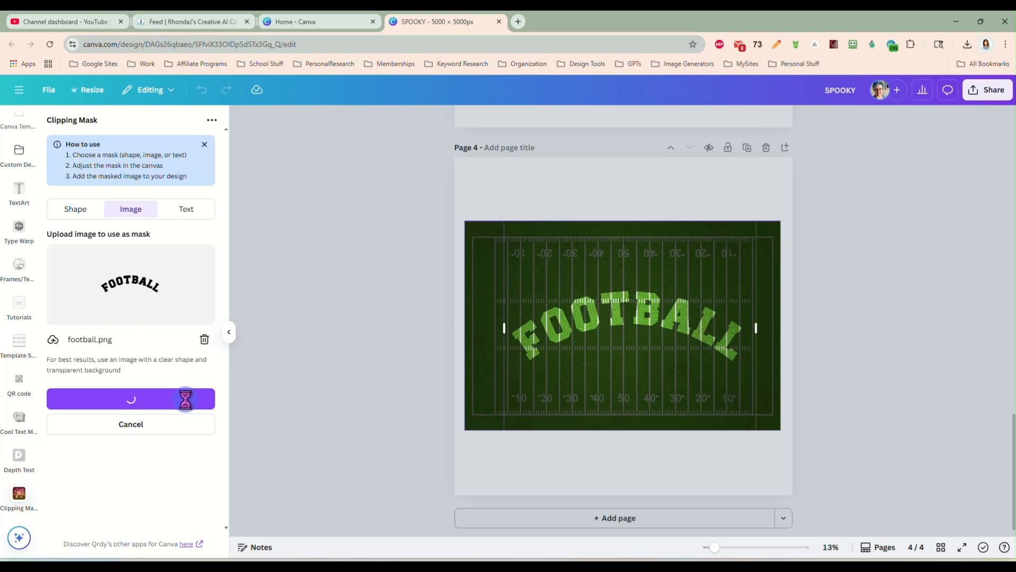
Delete the original field photo, then enlarge the masked FOOTBALL lettering to nearly the page width and center it horizontally on page 4
{"action": "left_click_drag", "start_coordinate": [622, 321], "coordinate": [527, 257]}
{"action": "left_click", "coordinate": [691, 305]}
{"action": "key", "text": "Delete"}
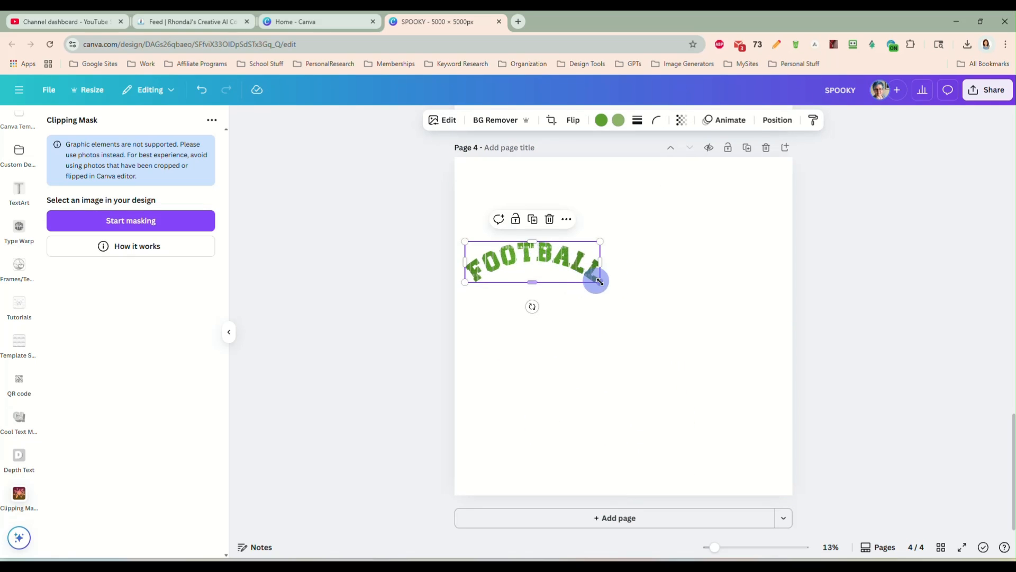
{"action": "left_click_drag", "start_coordinate": [601, 282], "coordinate": [753, 426]}
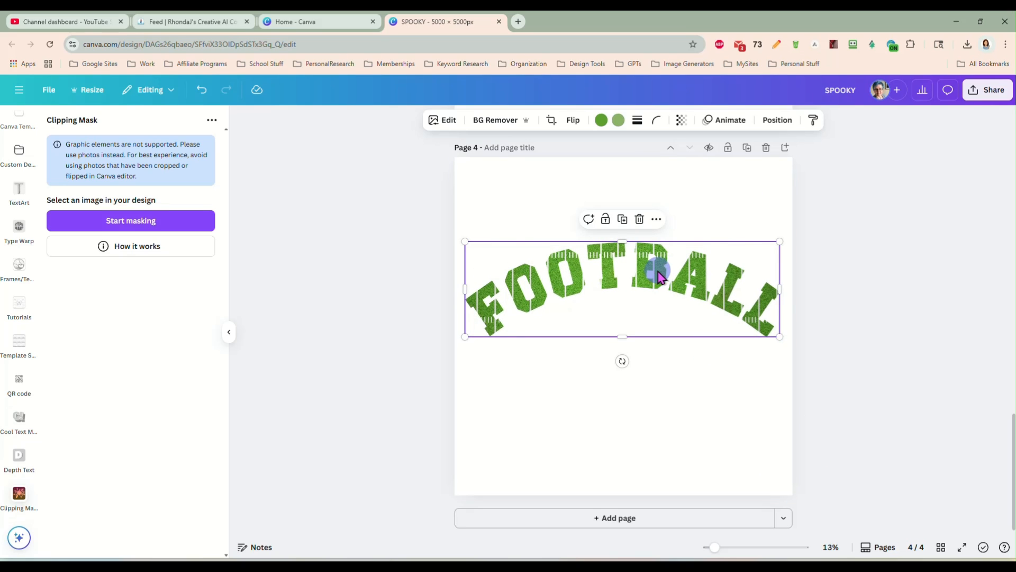
{"action": "left_click_drag", "start_coordinate": [656, 270], "coordinate": [658, 283]}
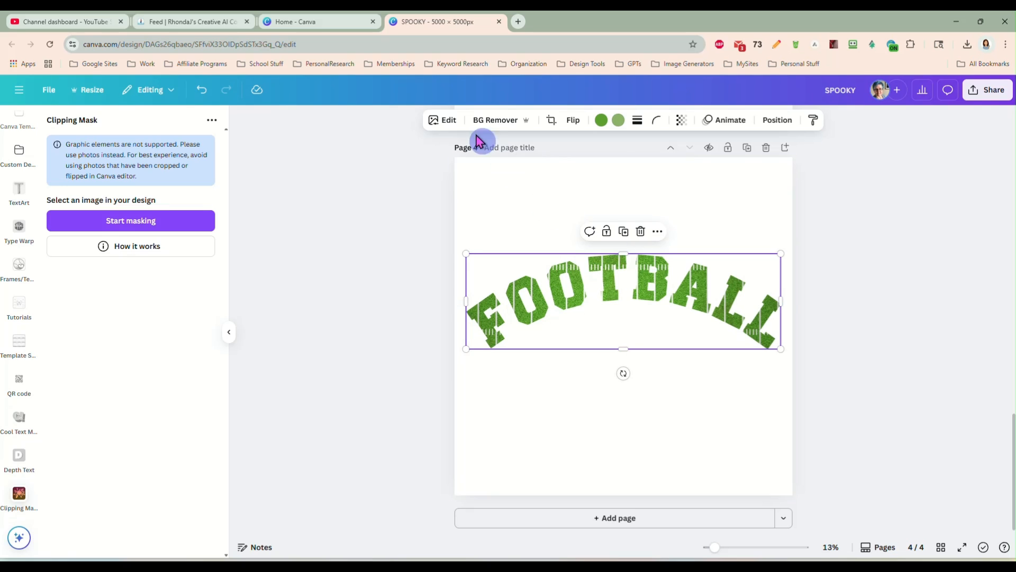
Apply the Outline shadow effect to the FOOTBALL lettering in black with size 10
{"action": "left_click", "coordinate": [450, 121]}
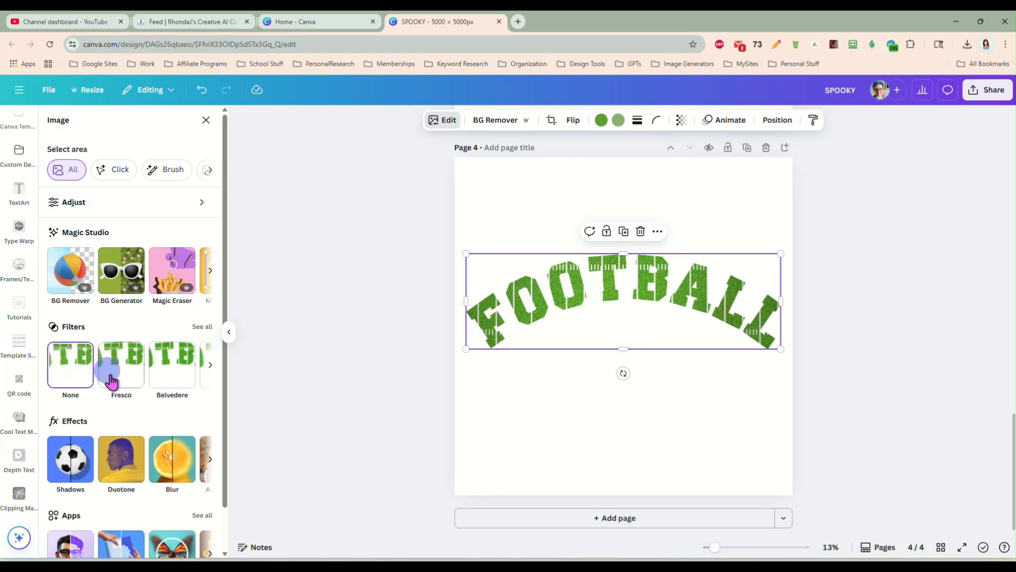
{"action": "left_click", "coordinate": [59, 484]}
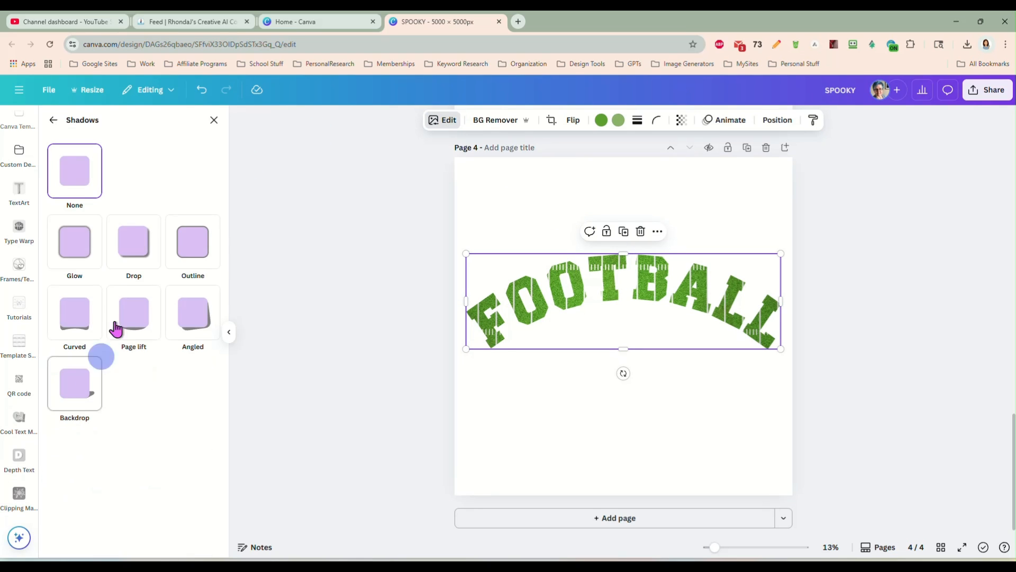
{"action": "left_click", "coordinate": [201, 236]}
{"action": "left_click_drag", "start_coordinate": [86, 454], "coordinate": [66, 462]}
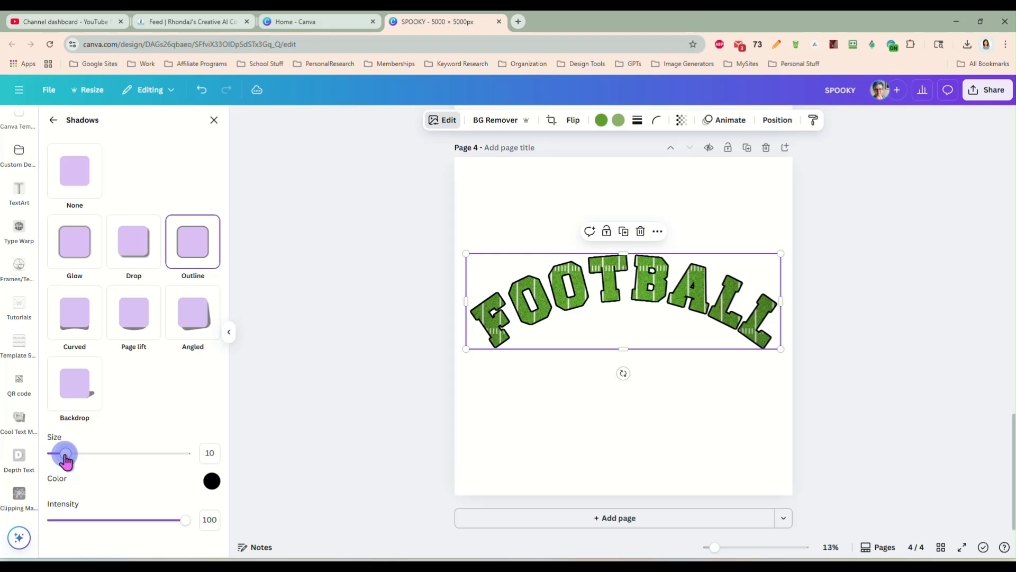
{"action": "left_click", "coordinate": [385, 342]}
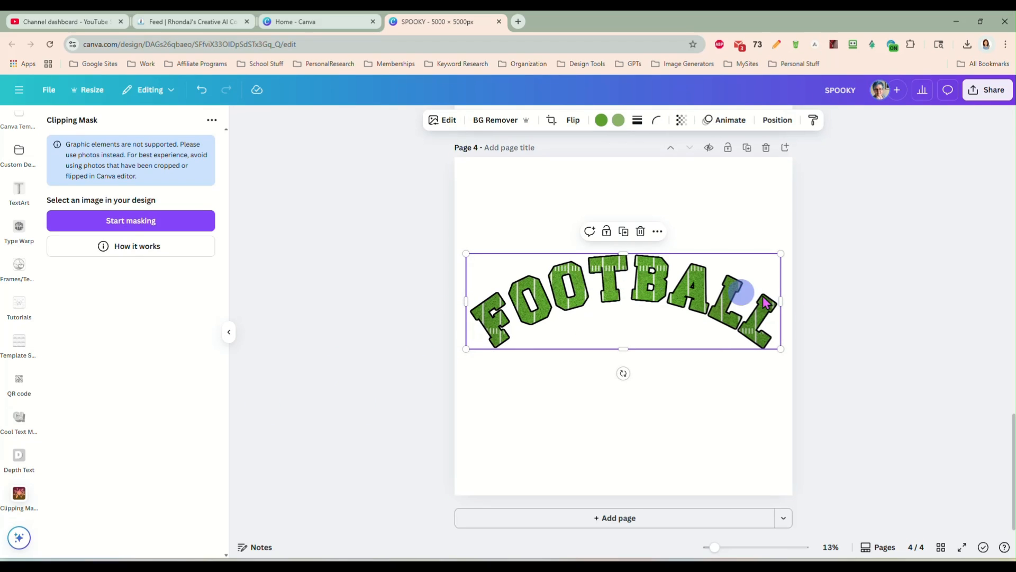
{"action": "left_click", "coordinate": [835, 344]}
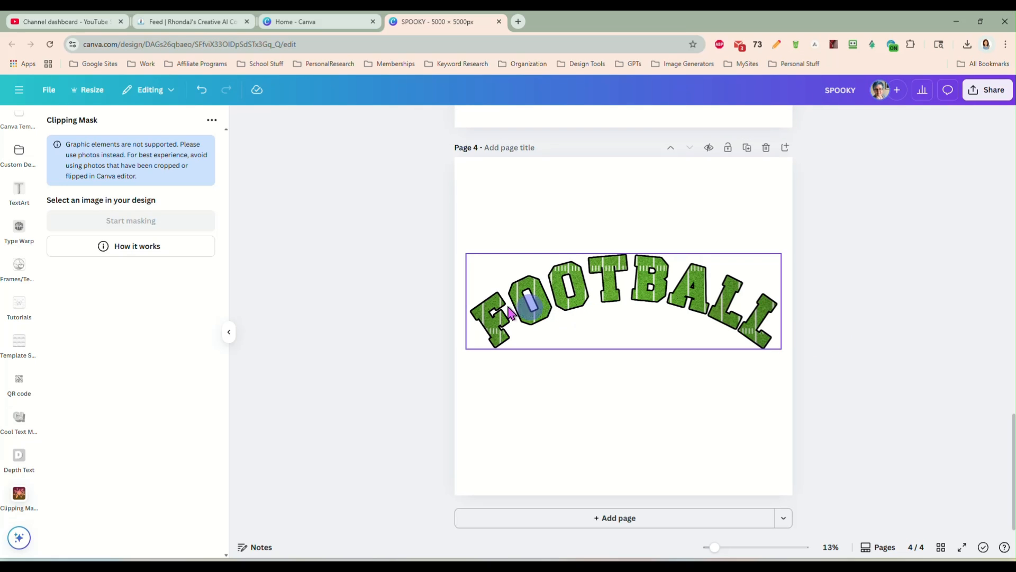
Search the photo elements for "football"
{"action": "scroll", "coordinate": [18, 225], "scroll_direction": "up", "scroll_amount": 10}
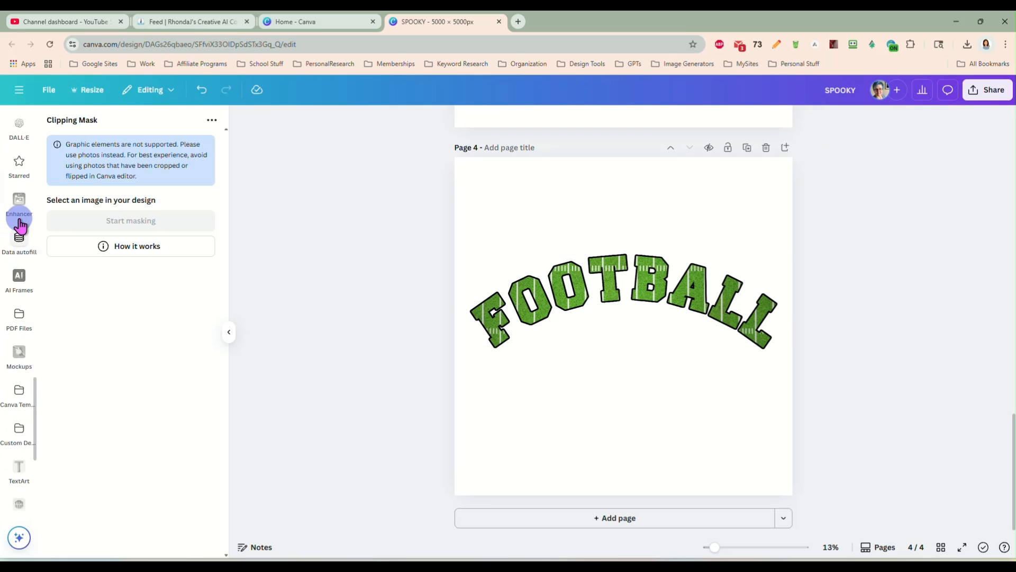
{"action": "scroll", "coordinate": [21, 197], "scroll_direction": "up", "scroll_amount": 10}
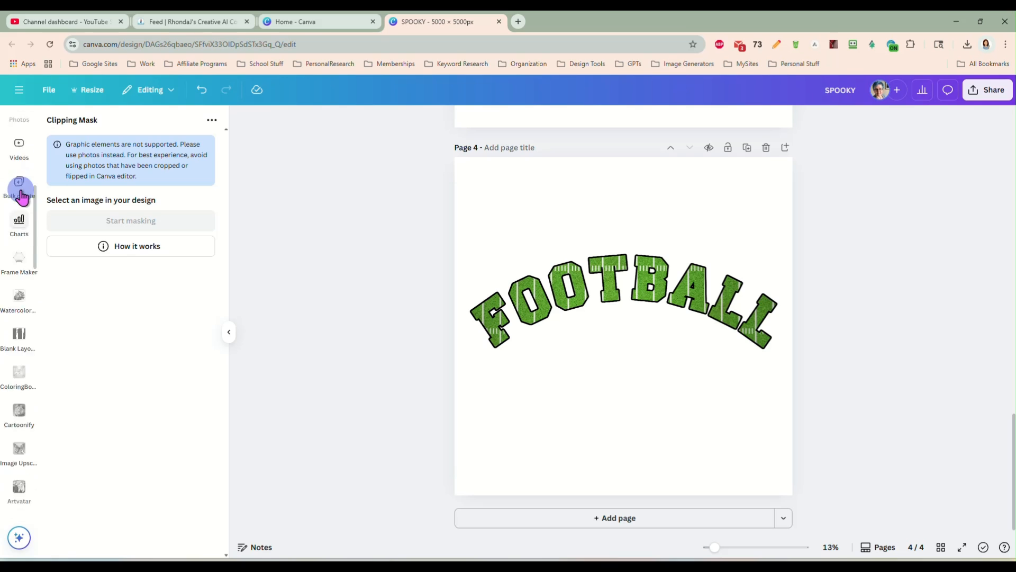
{"action": "left_click", "coordinate": [20, 176]}
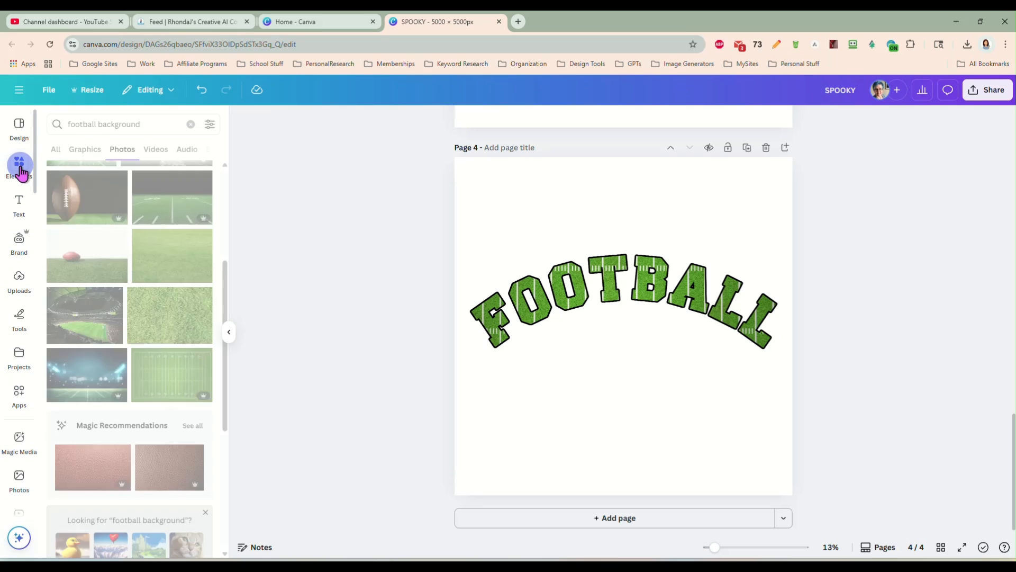
{"action": "left_click", "coordinate": [138, 123]}
{"action": "triple_click", "coordinate": [140, 124]}
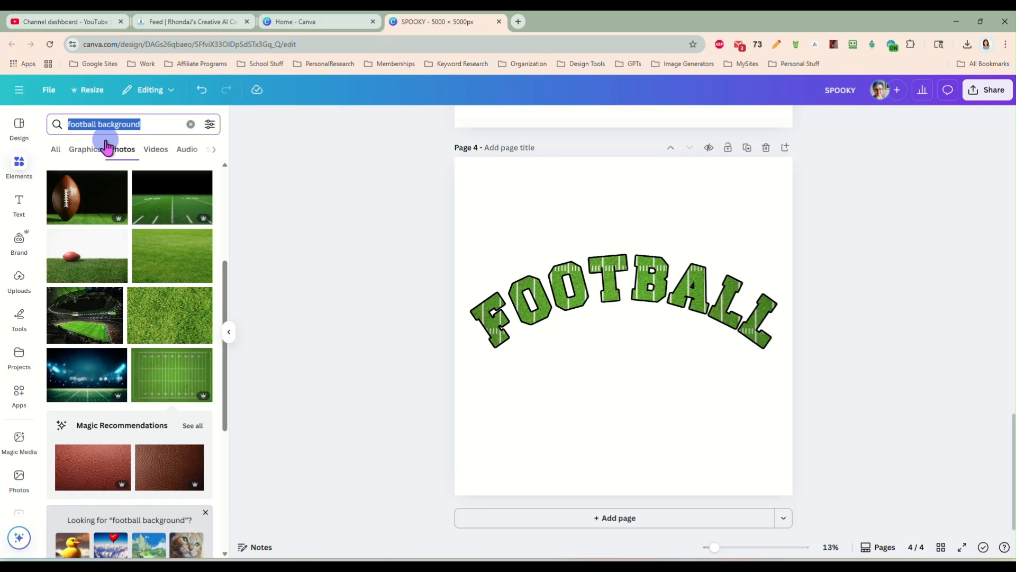
{"action": "type", "text": "foot"}
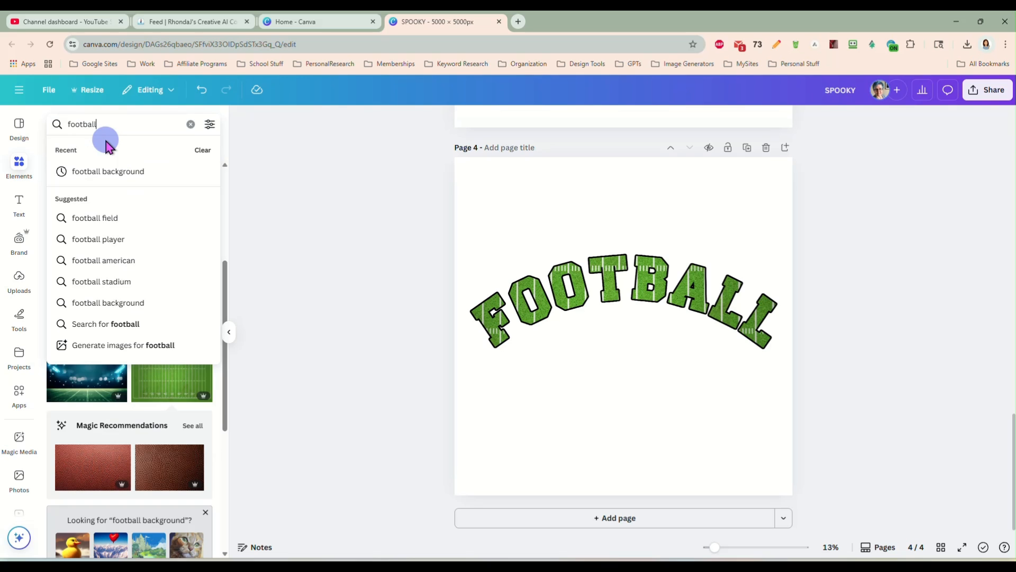
{"action": "type", "text": "ball"}
{"action": "key", "text": "Return"}
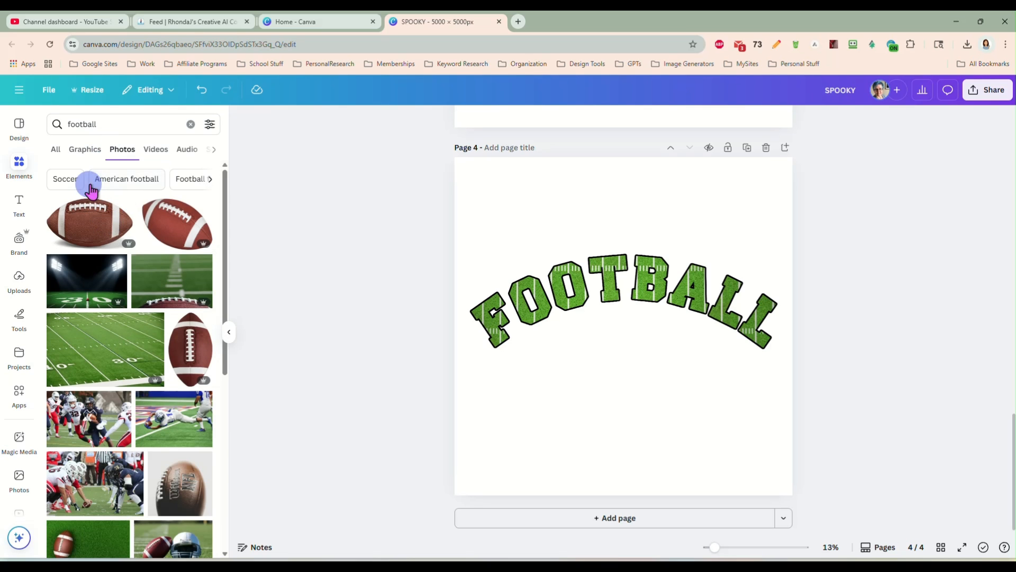
Limit the football element results to graphics
{"action": "left_click", "coordinate": [82, 149]}
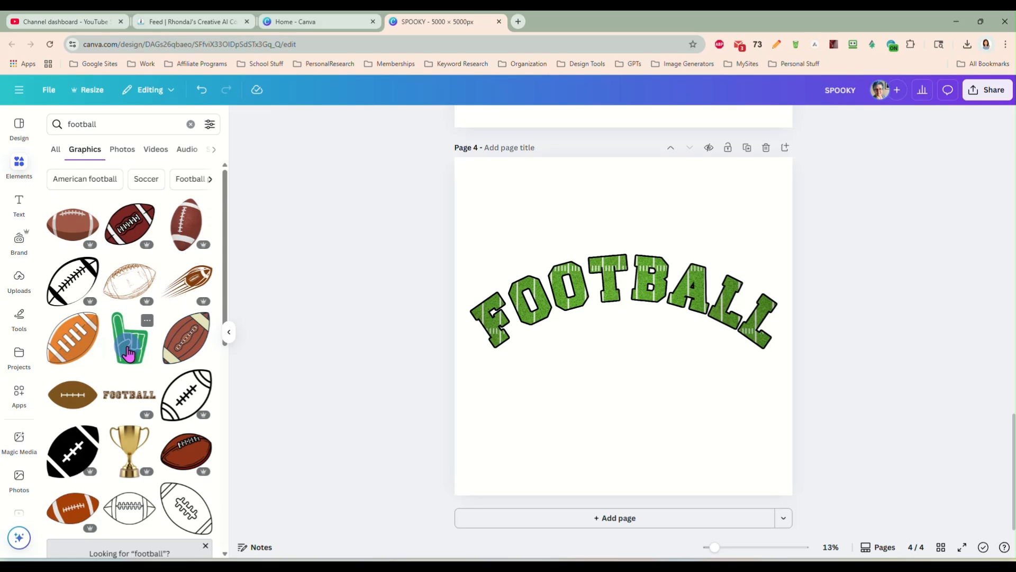
{"action": "scroll", "coordinate": [129, 353], "scroll_direction": "down", "scroll_amount": 1}
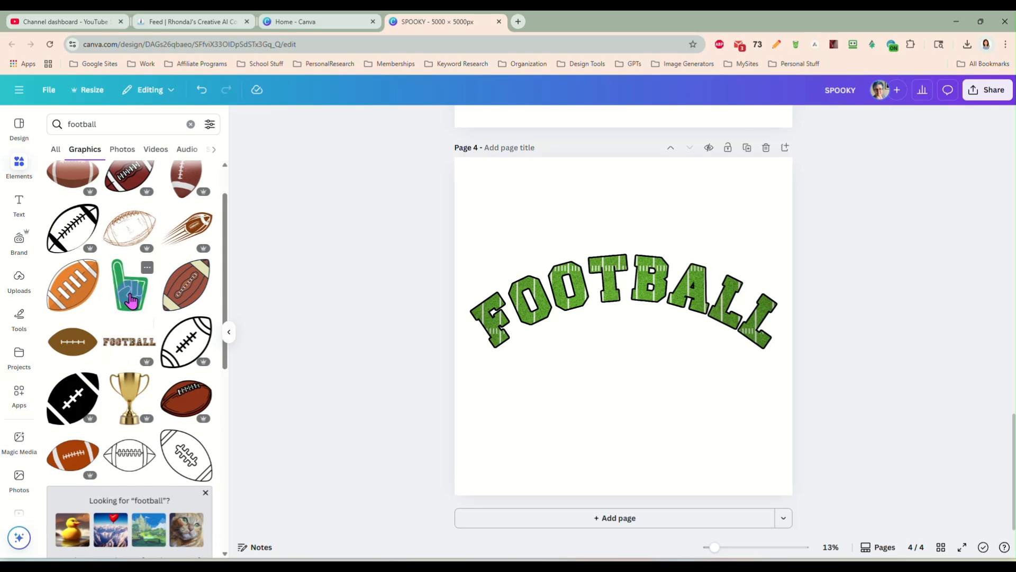
{"action": "left_click", "coordinate": [131, 300]}
{"action": "mouse_move", "coordinate": [594, 318]}
{"action": "left_mouse_down"}
{"action": "mouse_move", "coordinate": [602, 345]}
{"action": "mouse_move", "coordinate": [604, 323]}
{"action": "left_mouse_up"}
{"action": "key", "text": "Delete"}
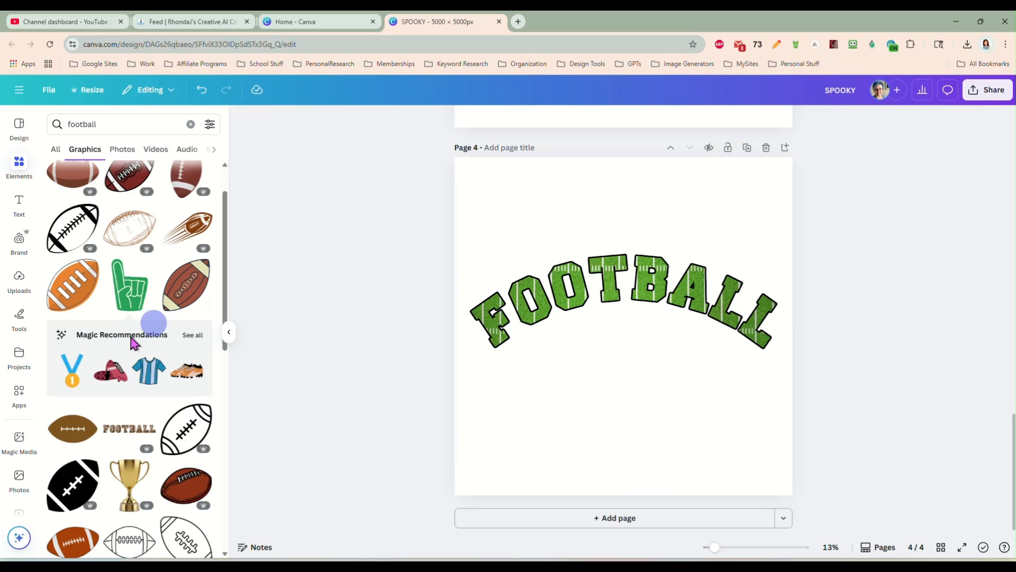
{"action": "scroll", "coordinate": [151, 333], "scroll_direction": "down", "scroll_amount": 2}
{"action": "scroll", "coordinate": [173, 389], "scroll_direction": "down", "scroll_amount": 6}
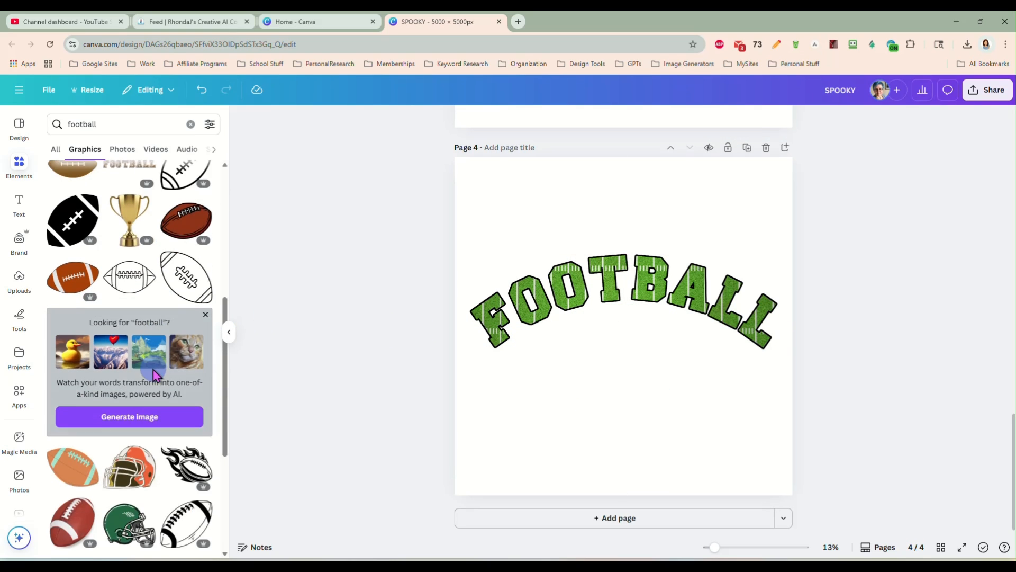
{"action": "left_click", "coordinate": [70, 366]}
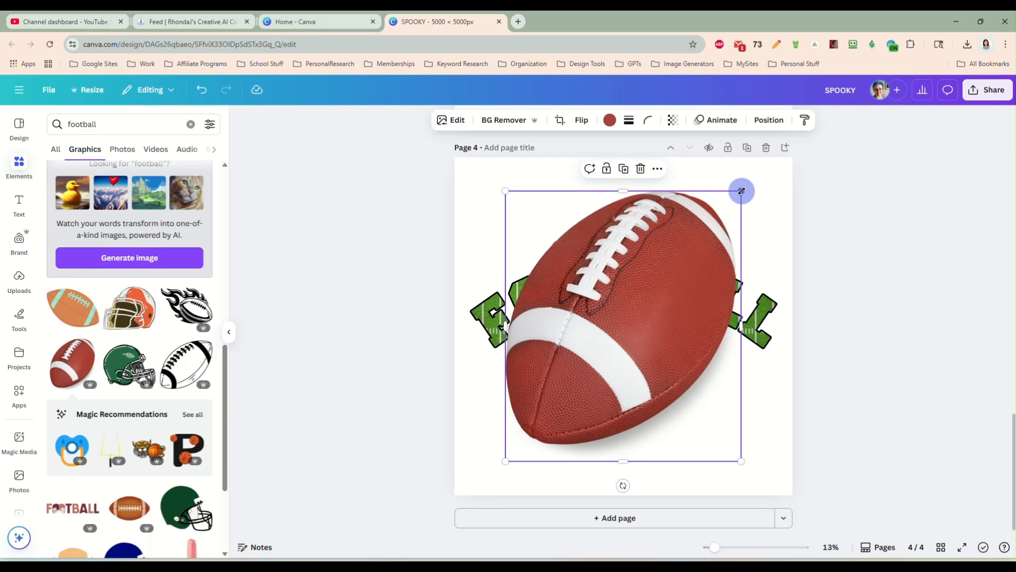
{"action": "left_click_drag", "start_coordinate": [741, 190], "coordinate": [619, 329]}
{"action": "left_click_drag", "start_coordinate": [553, 375], "coordinate": [612, 351]}
{"action": "left_click_drag", "start_coordinate": [619, 460], "coordinate": [582, 433]}
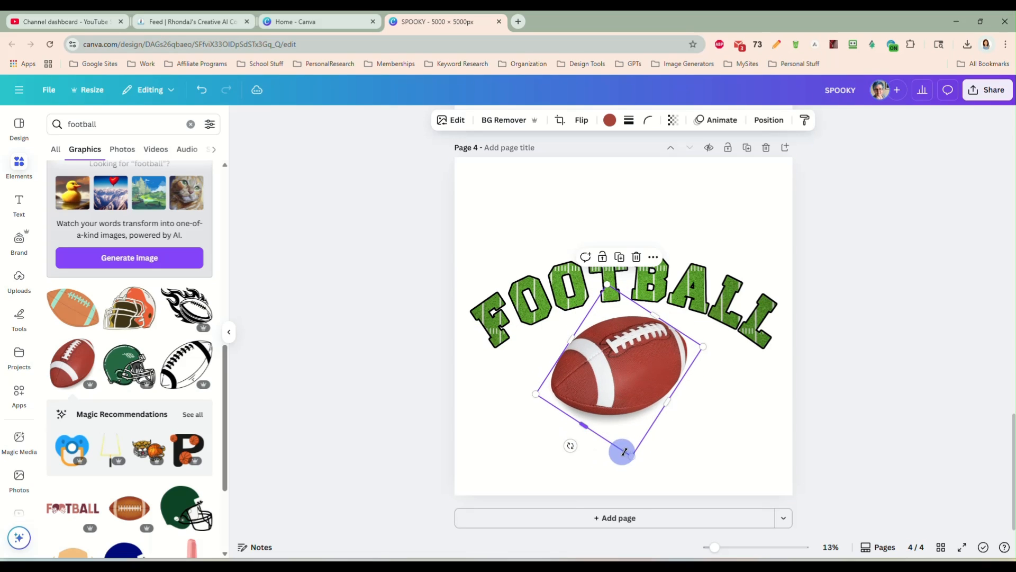
{"action": "left_click_drag", "start_coordinate": [631, 455], "coordinate": [623, 399]}
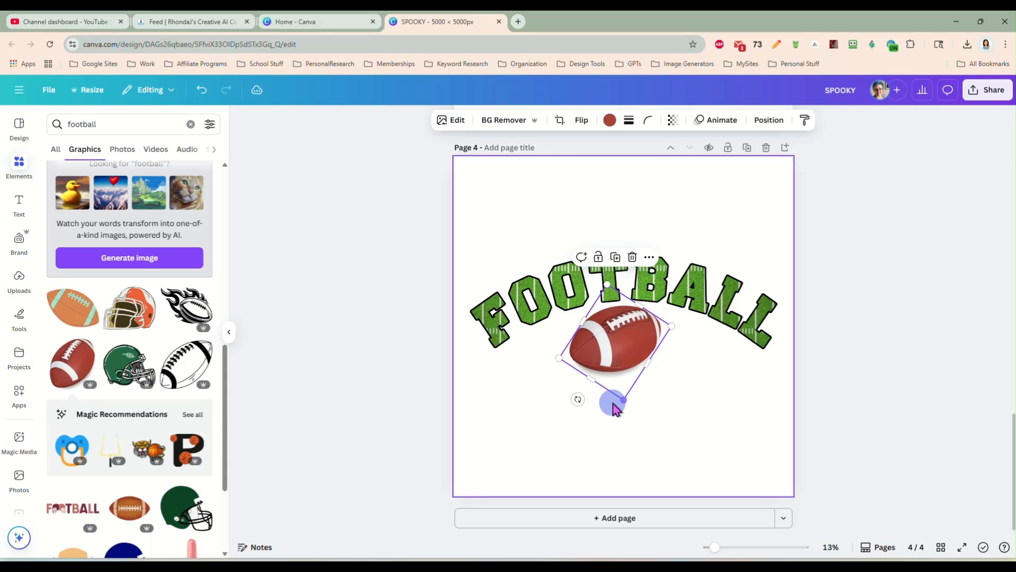
{"action": "left_click_drag", "start_coordinate": [621, 327], "coordinate": [620, 325]}
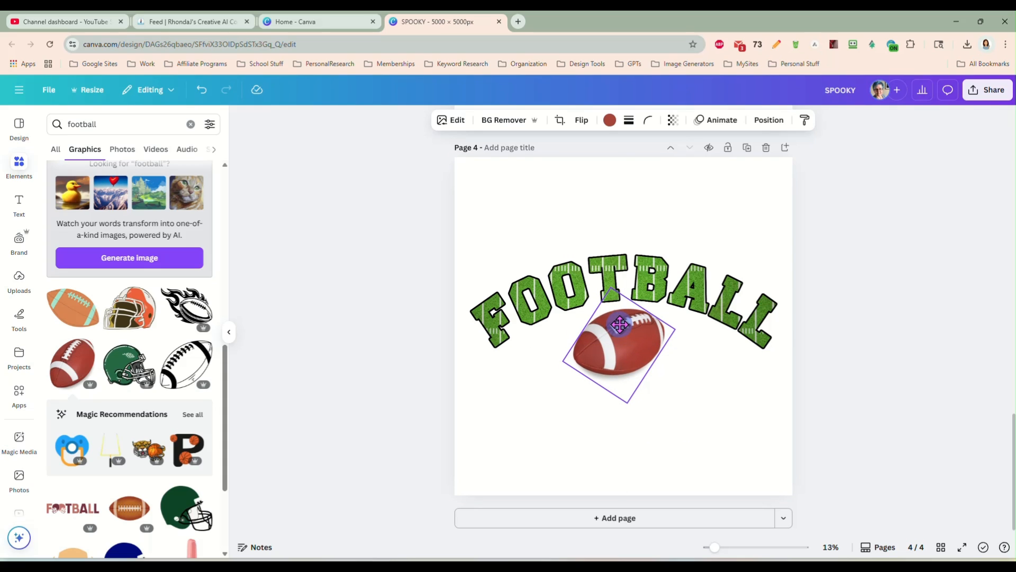
{"action": "left_click", "coordinate": [856, 360]}
{"action": "left_click", "coordinate": [631, 350]}
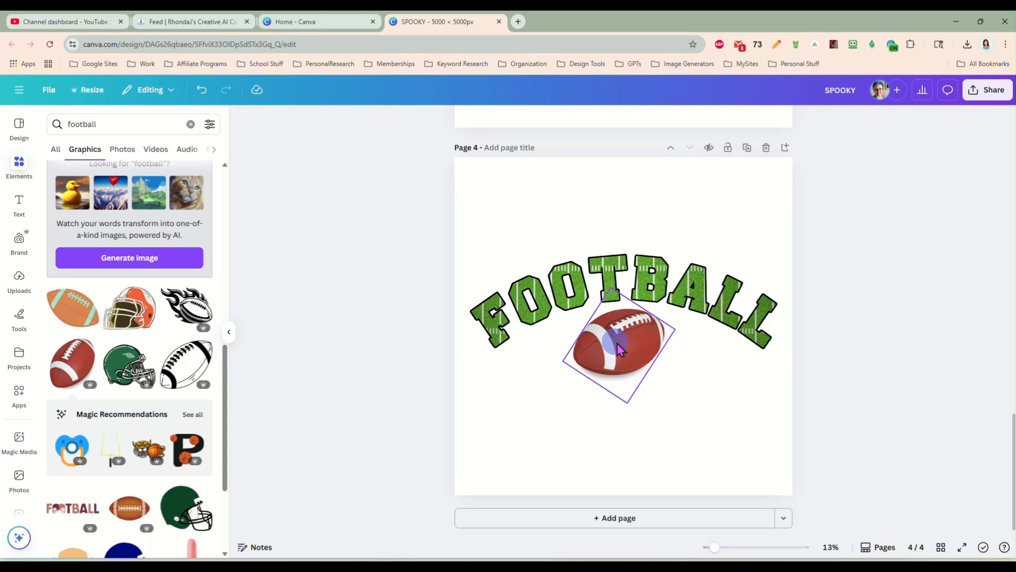
{"action": "key", "text": "Delete"}
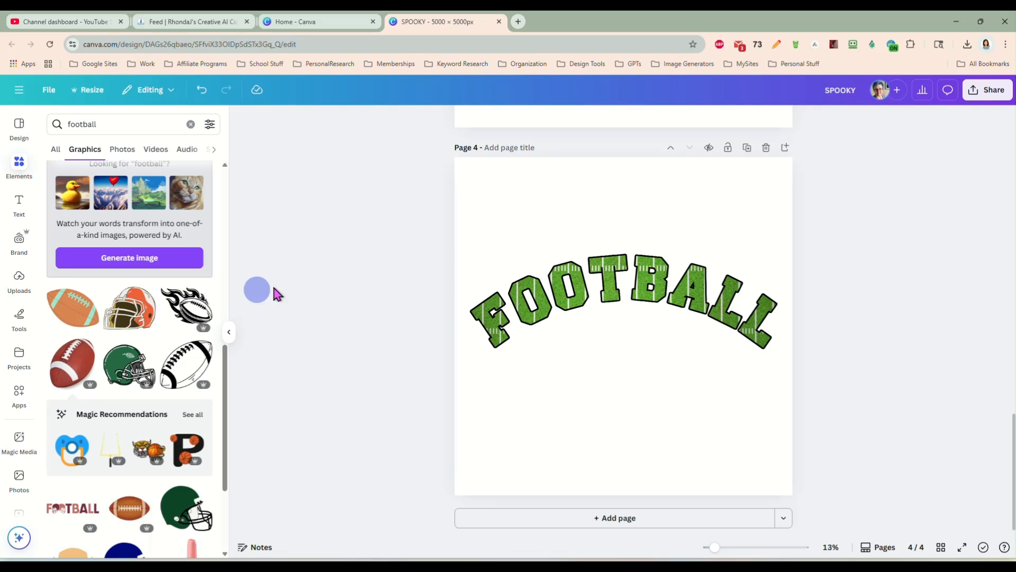
Add the black-and-white line-art football graphic, rotate it to lie horizontally, and center it beneath the arched FOOTBALL lettering on page 4
{"action": "left_click", "coordinate": [184, 369]}
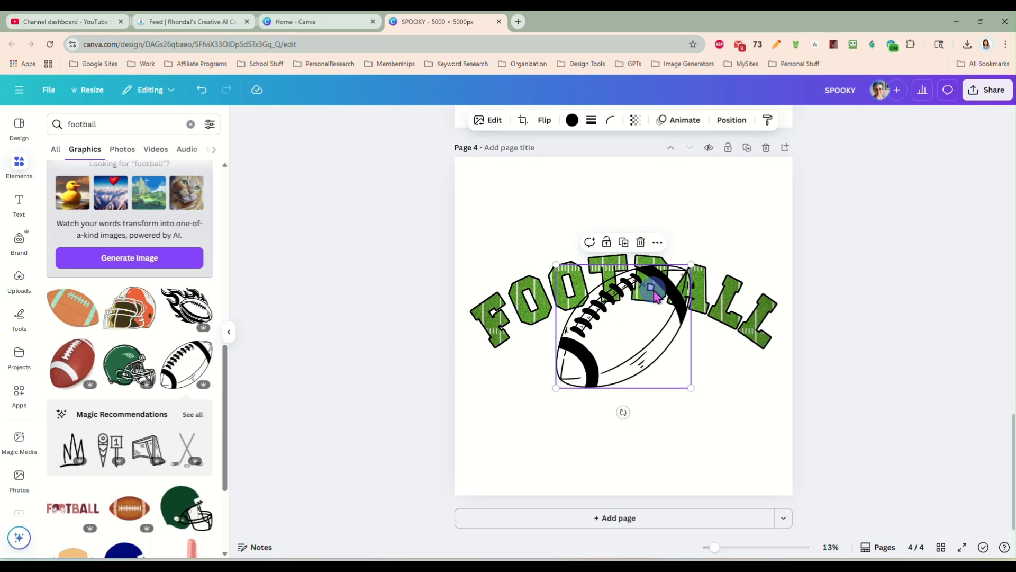
{"action": "left_click_drag", "start_coordinate": [662, 288], "coordinate": [645, 324]}
{"action": "left_click_drag", "start_coordinate": [603, 461], "coordinate": [551, 433]}
{"action": "left_click_drag", "start_coordinate": [601, 356], "coordinate": [626, 322]}
{"action": "left_click", "coordinate": [839, 376]}
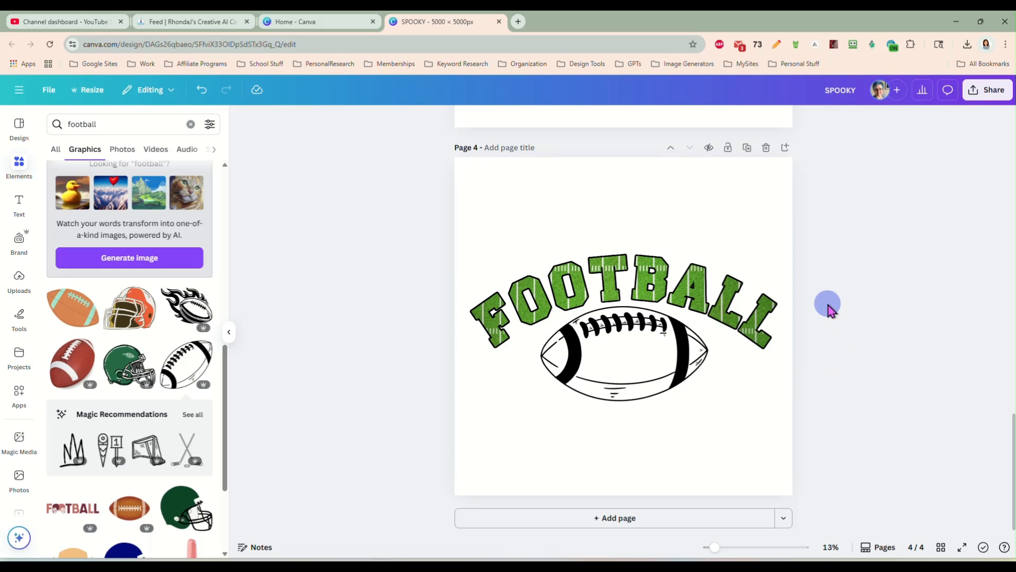
Bring up the app search results for Clipping Mask
{"action": "scroll", "coordinate": [828, 309], "scroll_direction": "up", "scroll_amount": 5}
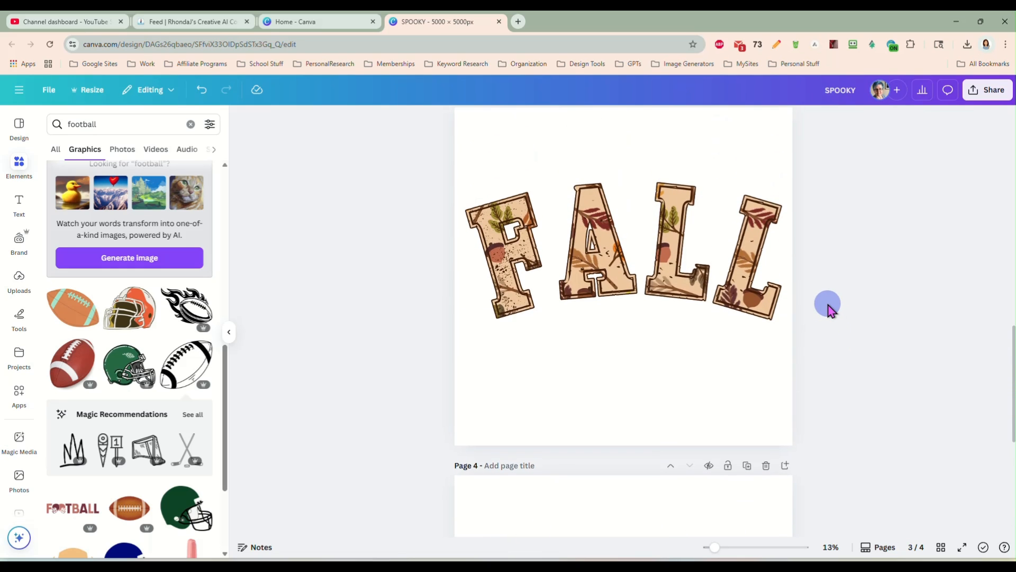
{"action": "scroll", "coordinate": [828, 309], "scroll_direction": "down", "scroll_amount": 5}
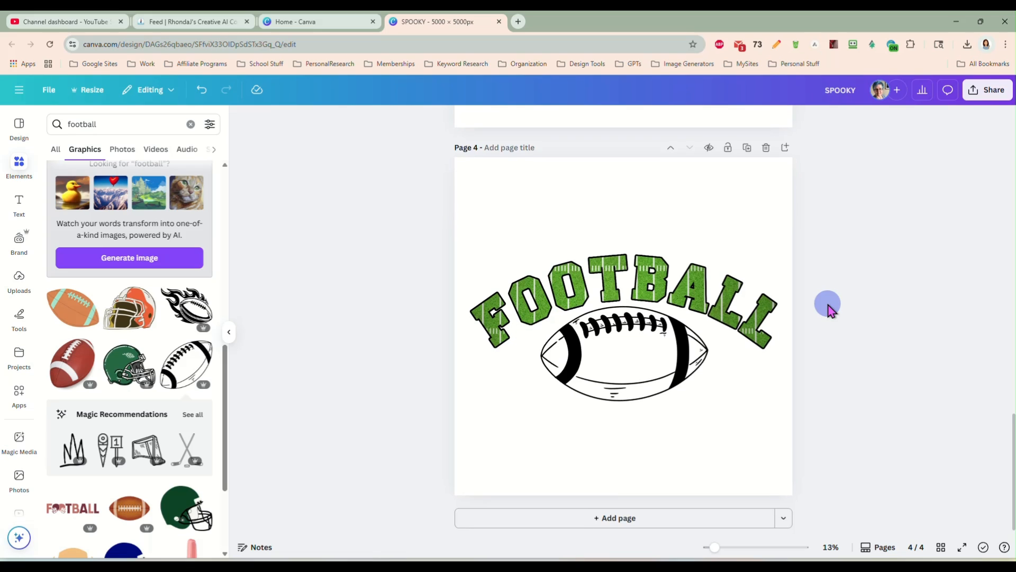
{"action": "left_click", "coordinate": [19, 394]}
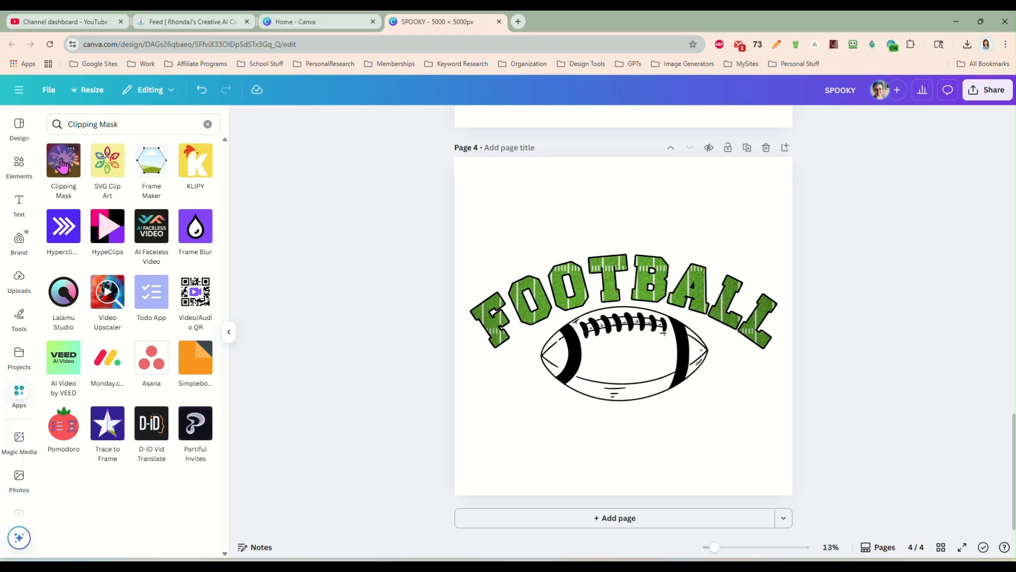